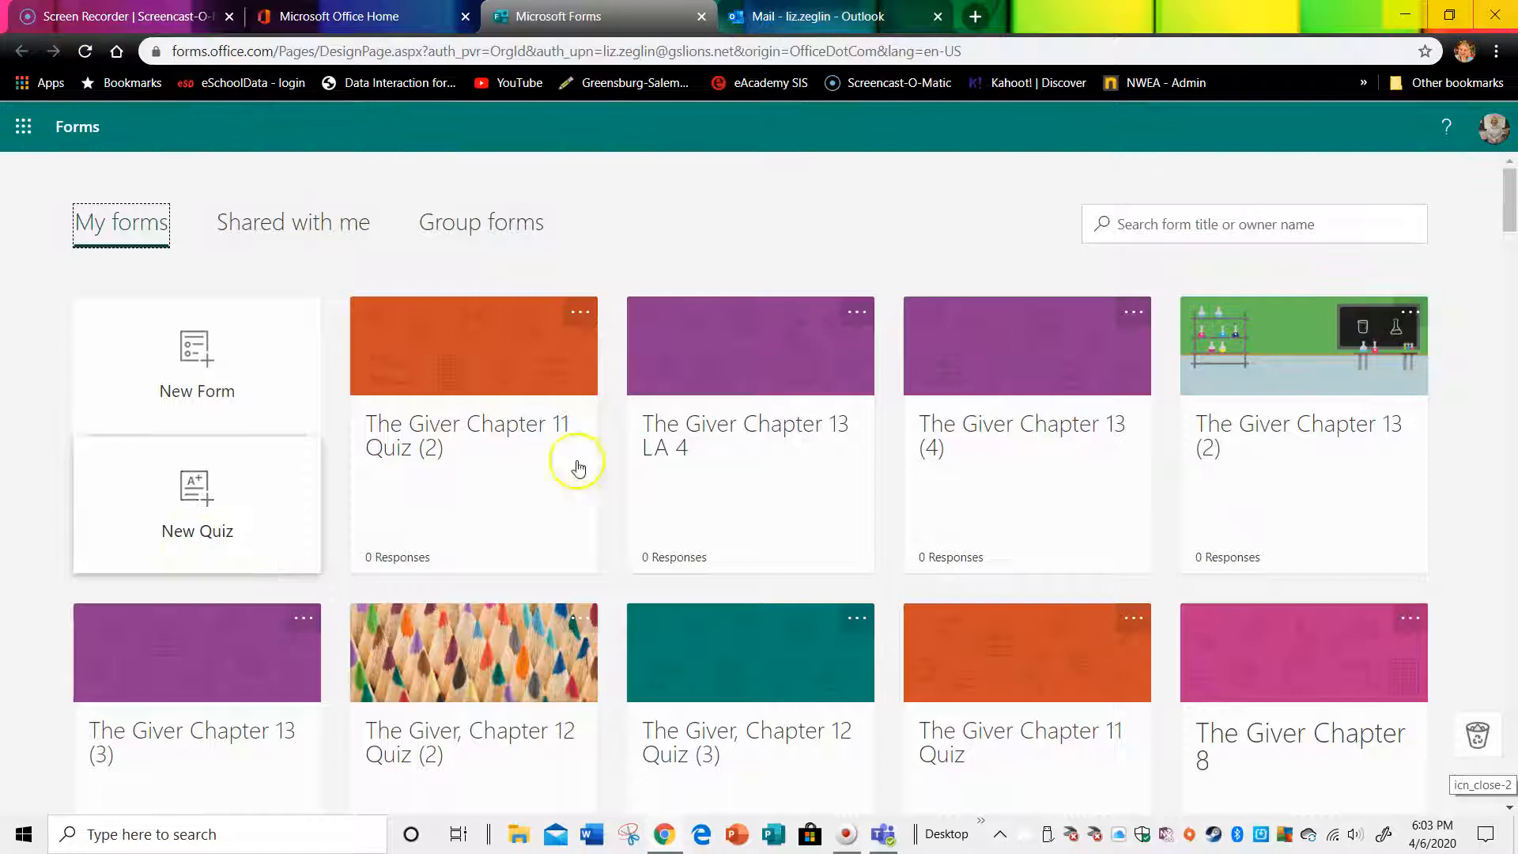
Look through the complete list of existing forms and quizzes under My forms.
{"action": "scroll", "coordinate": [576, 458], "scroll_direction": "down", "scroll_amount": 15}
{"action": "scroll", "coordinate": [617, 466], "scroll_direction": "down", "scroll_amount": 20}
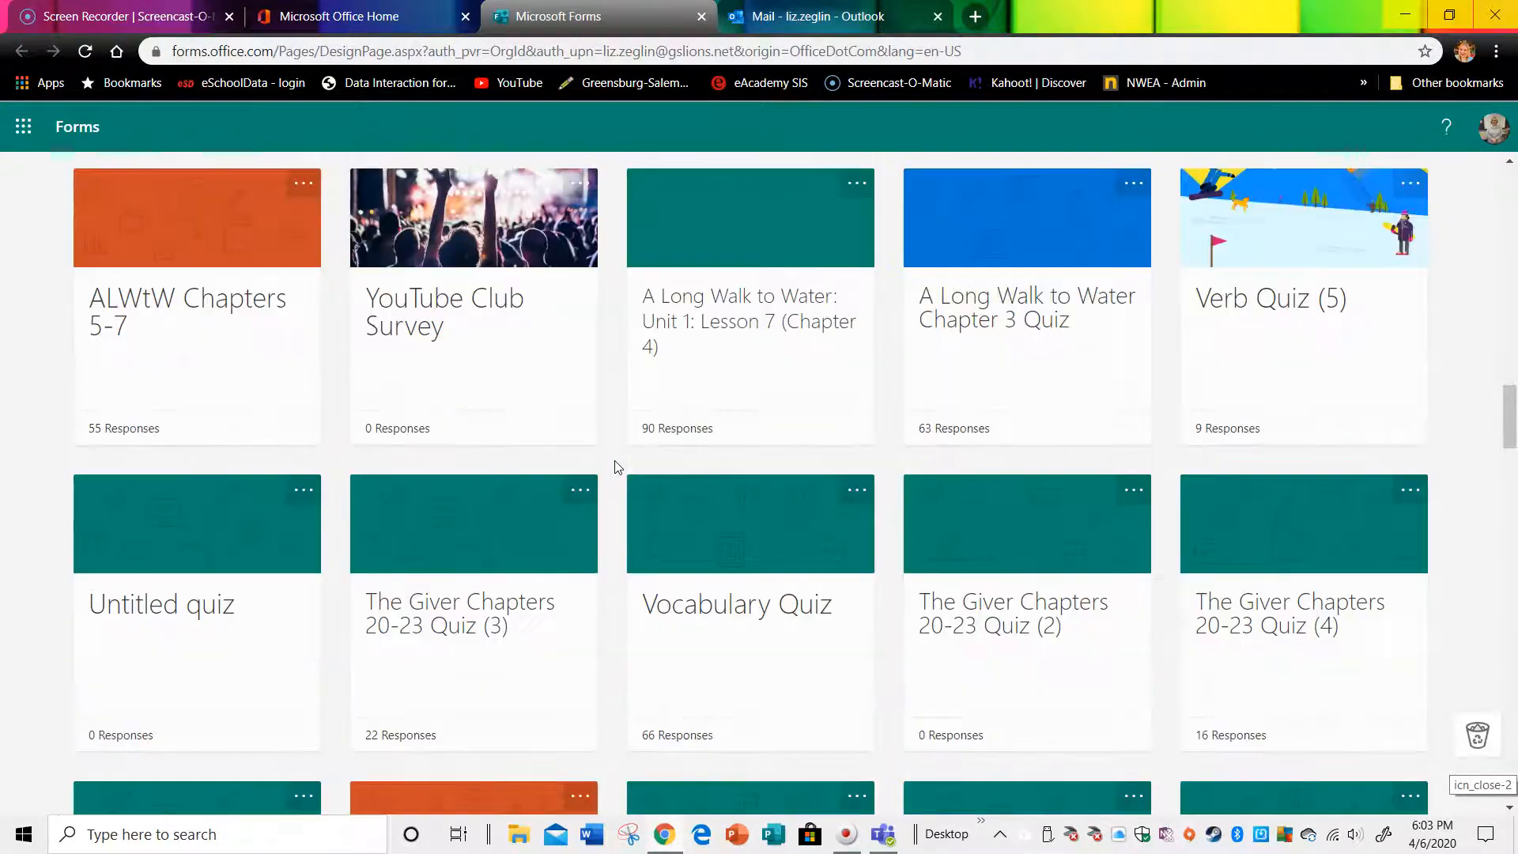
{"action": "scroll", "coordinate": [619, 467], "scroll_direction": "down", "scroll_amount": 20}
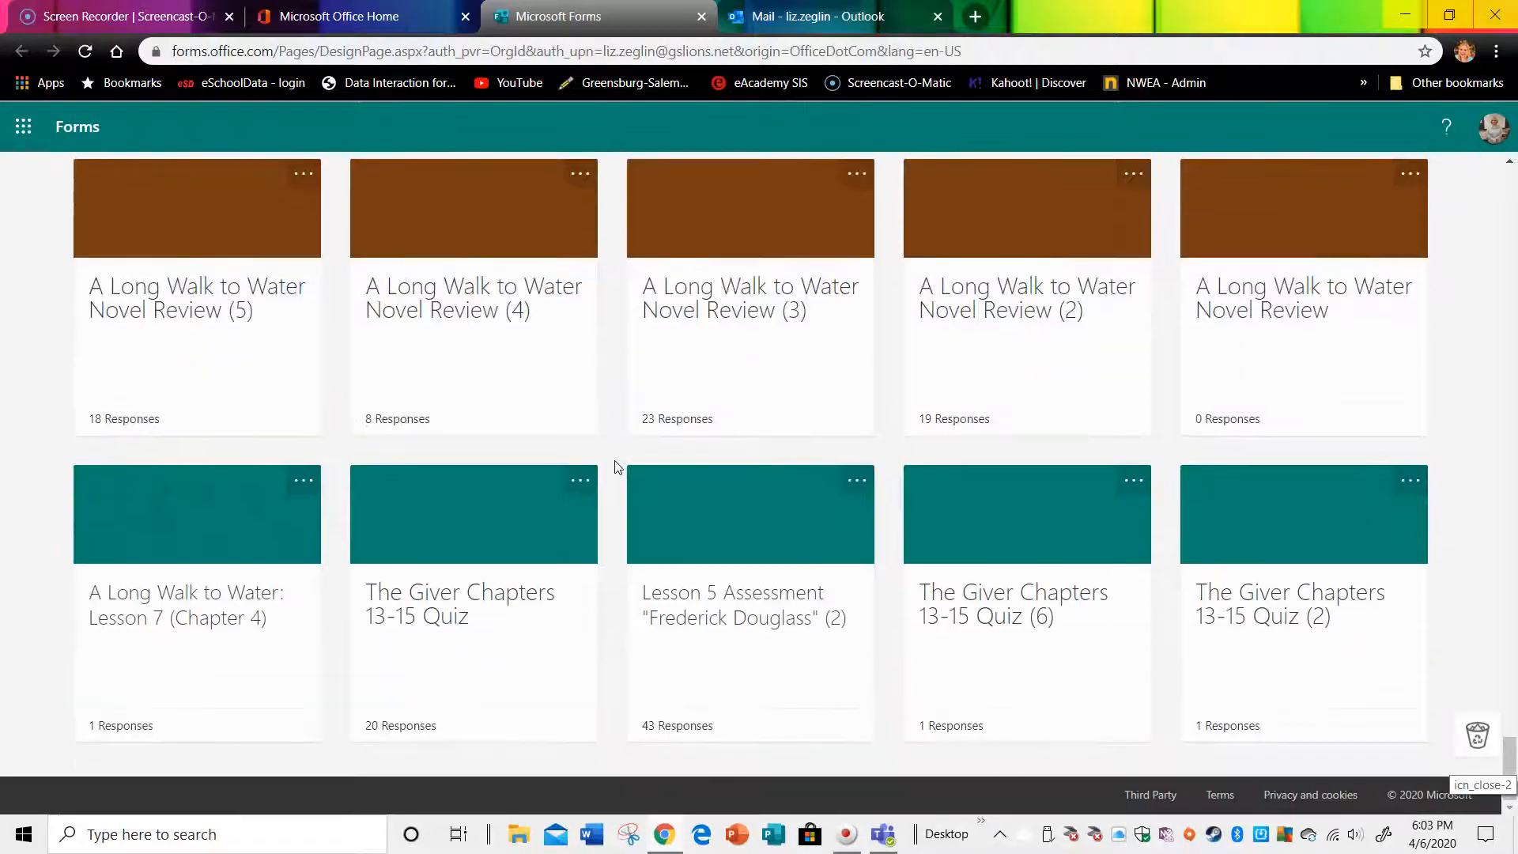
{"action": "scroll", "coordinate": [618, 466], "scroll_direction": "up", "scroll_amount": 11}
{"action": "scroll", "coordinate": [617, 475], "scroll_direction": "up", "scroll_amount": 8}
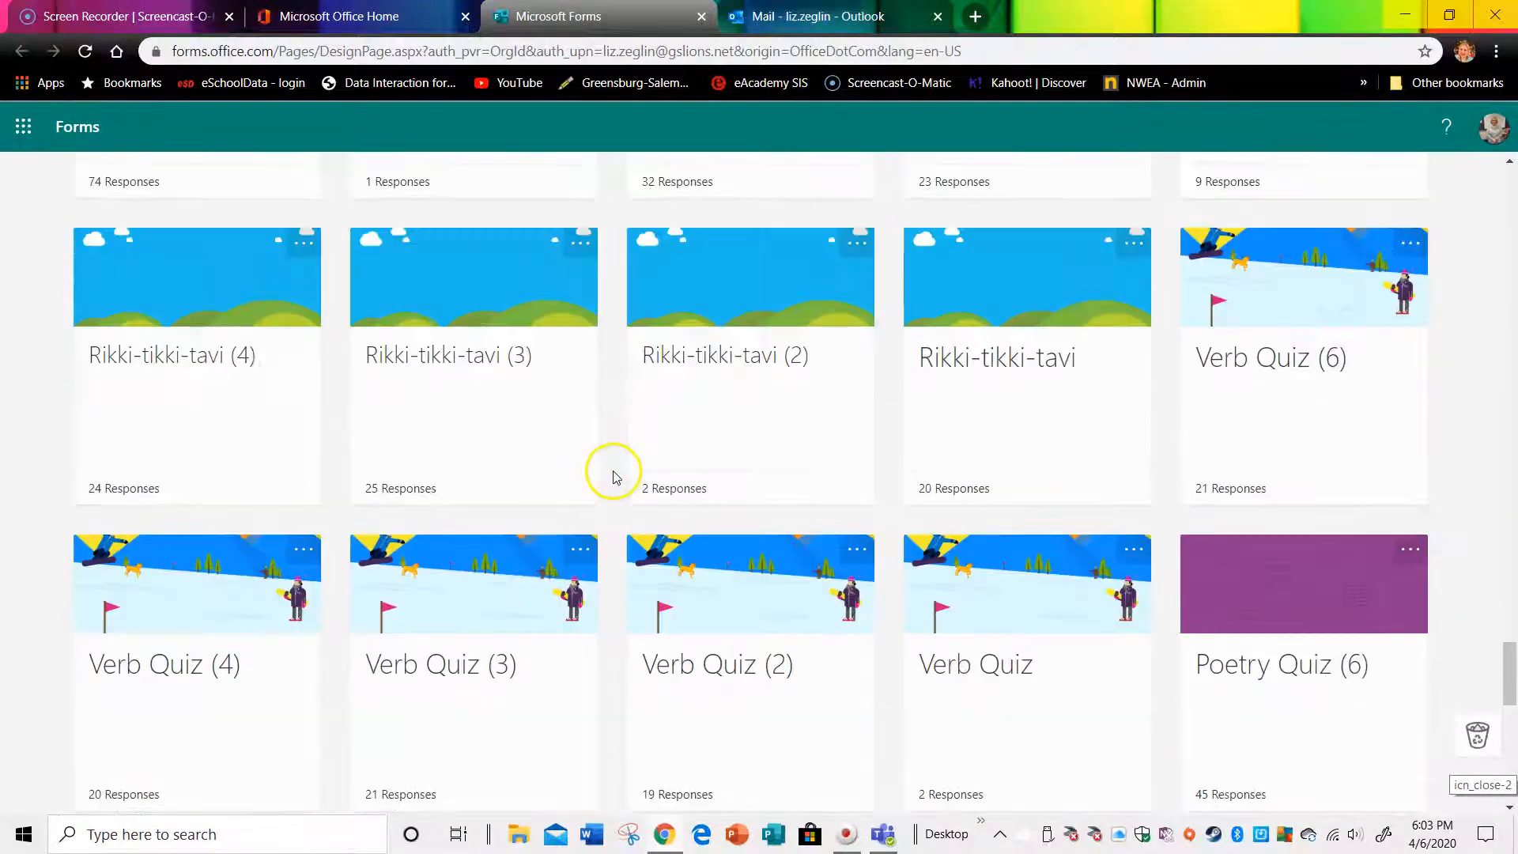
{"action": "scroll", "coordinate": [622, 474], "scroll_direction": "up", "scroll_amount": 4}
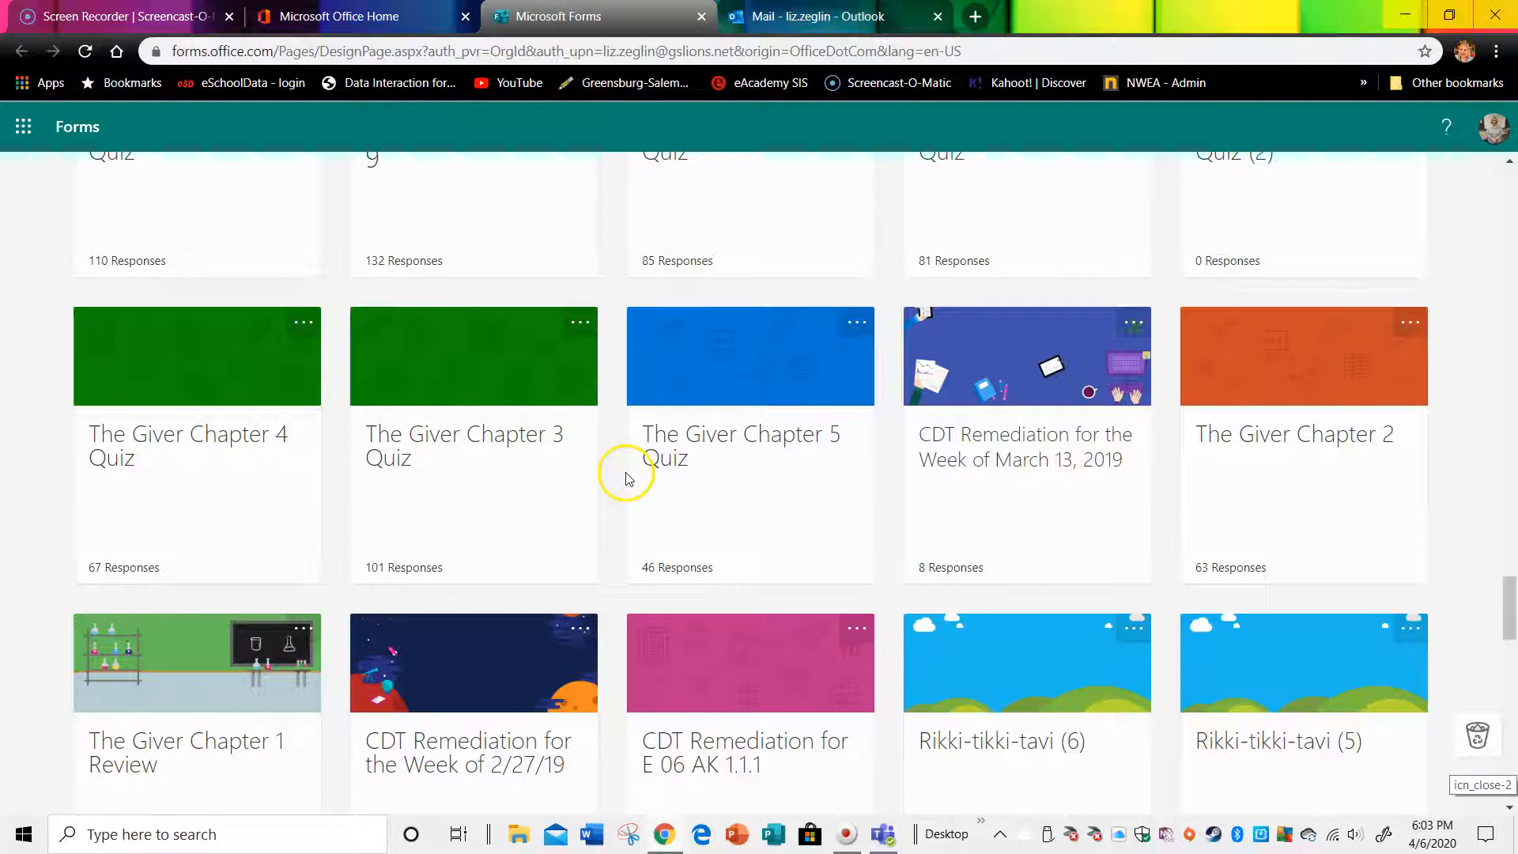
{"action": "scroll", "coordinate": [627, 477], "scroll_direction": "up", "scroll_amount": 8}
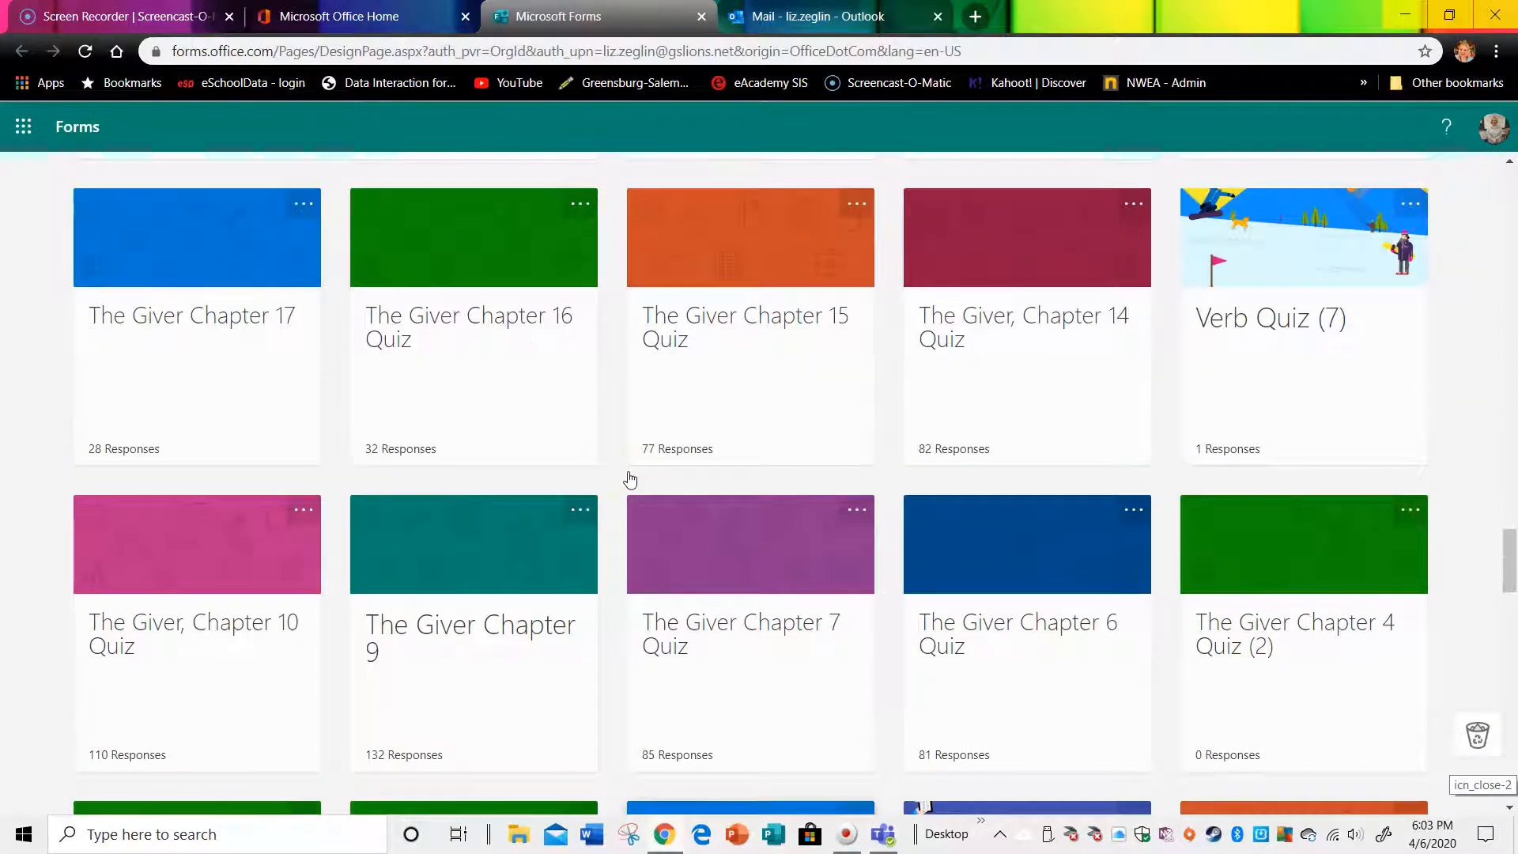
{"action": "scroll", "coordinate": [630, 480], "scroll_direction": "up", "scroll_amount": 4}
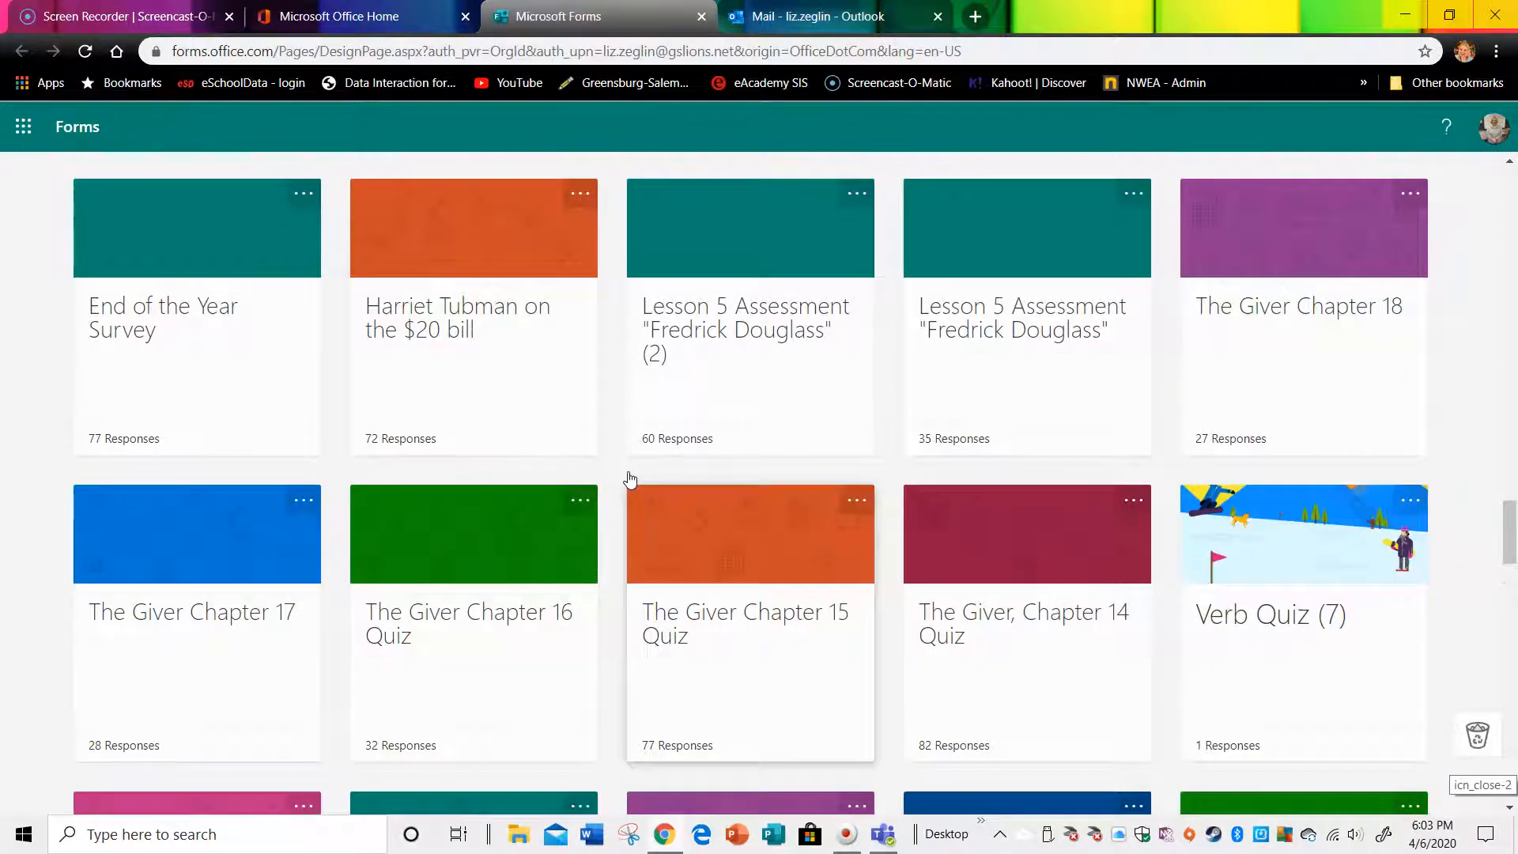
{"action": "scroll", "coordinate": [631, 479], "scroll_direction": "up", "scroll_amount": 8}
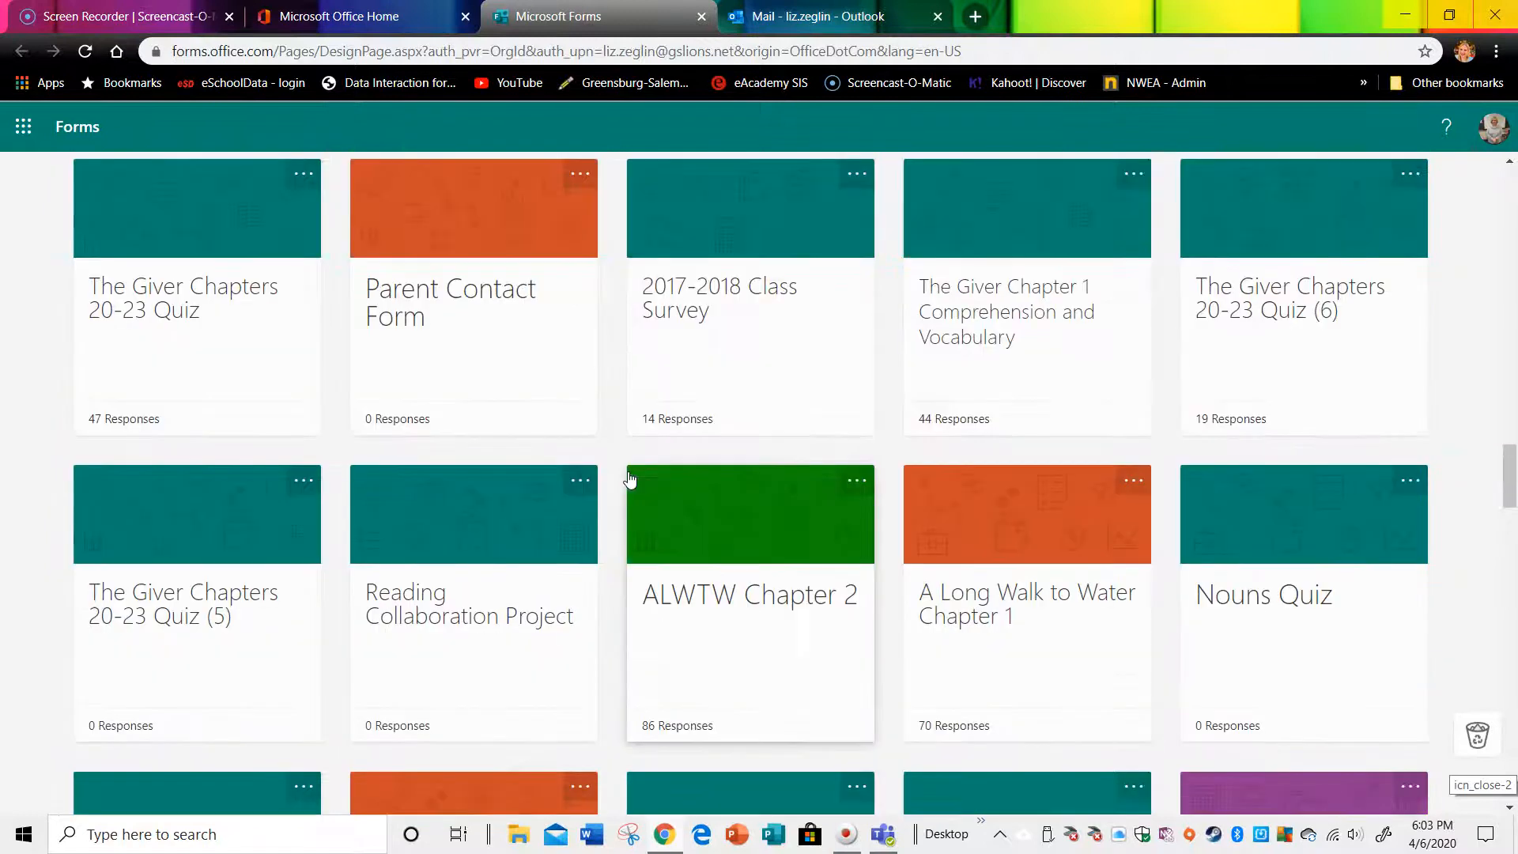
{"action": "scroll", "coordinate": [630, 480], "scroll_direction": "up", "scroll_amount": 6}
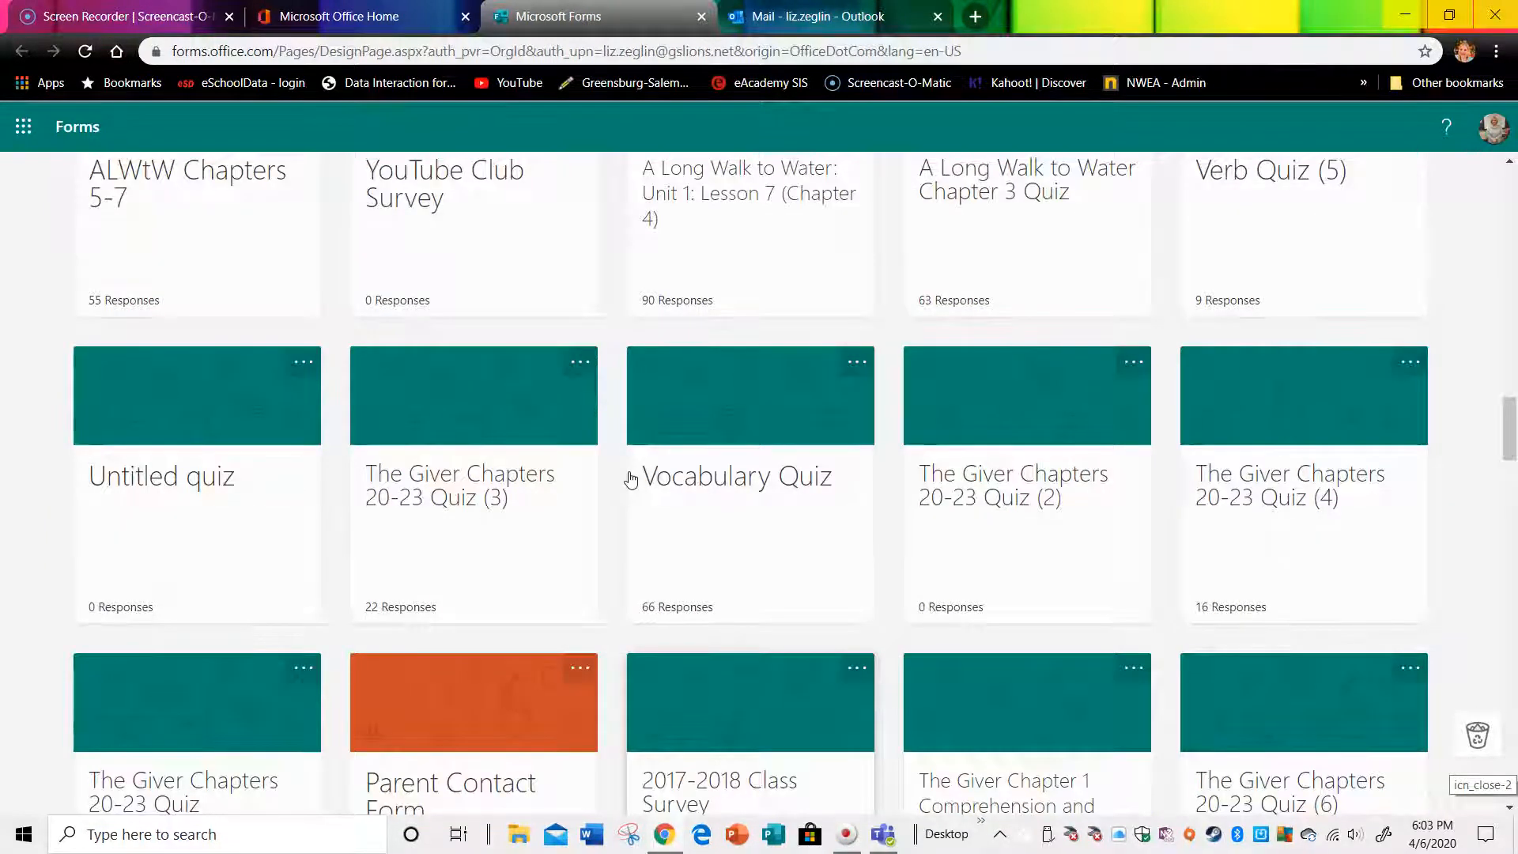
{"action": "scroll", "coordinate": [630, 479], "scroll_direction": "up", "scroll_amount": 14}
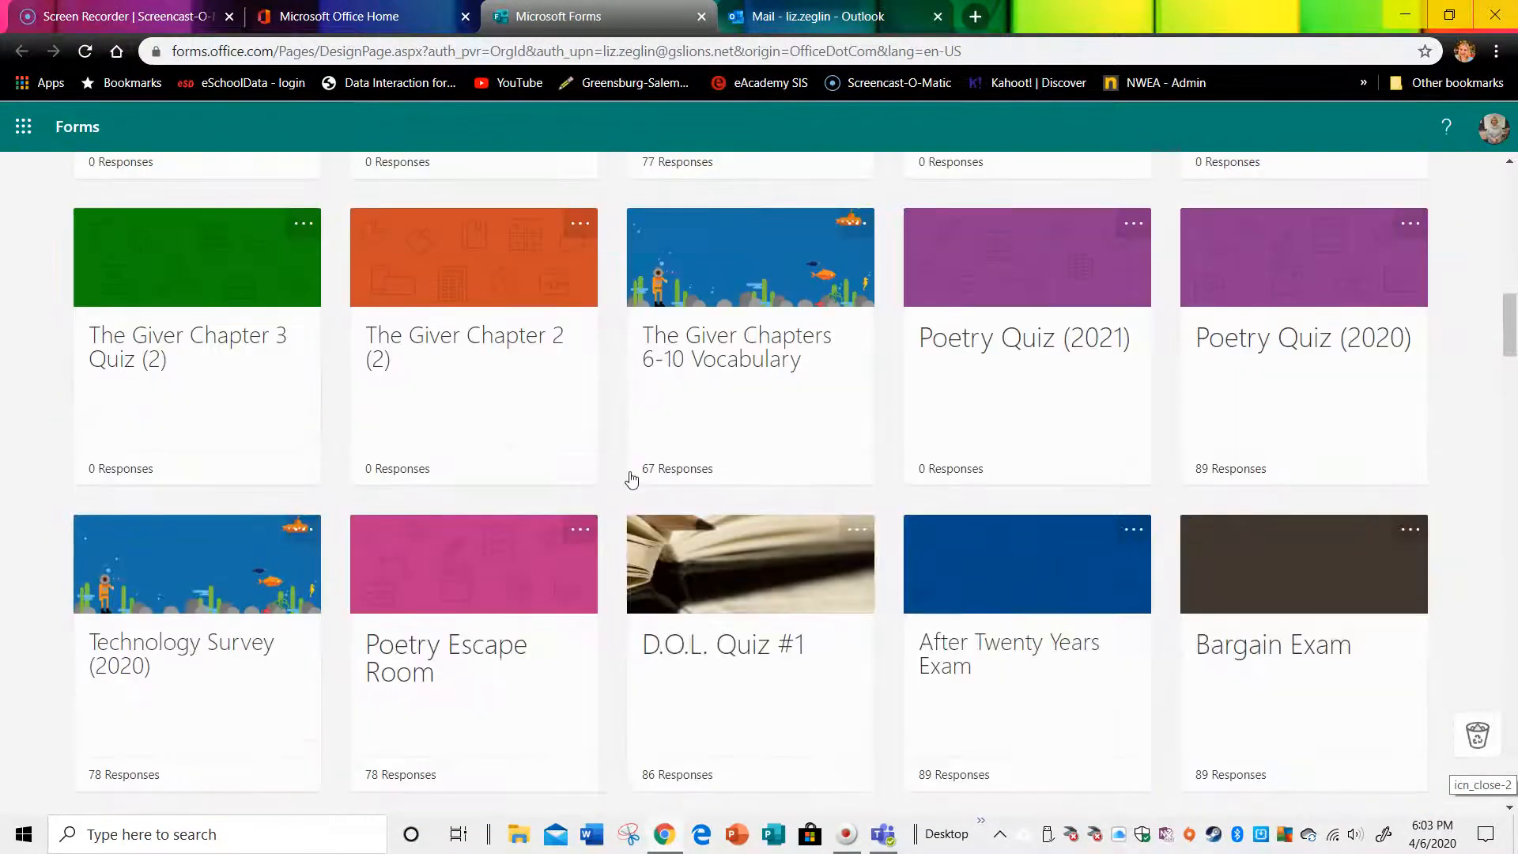
{"action": "scroll", "coordinate": [630, 480], "scroll_direction": "up", "scroll_amount": 2}
{"action": "scroll", "coordinate": [632, 480], "scroll_direction": "up", "scroll_amount": 7}
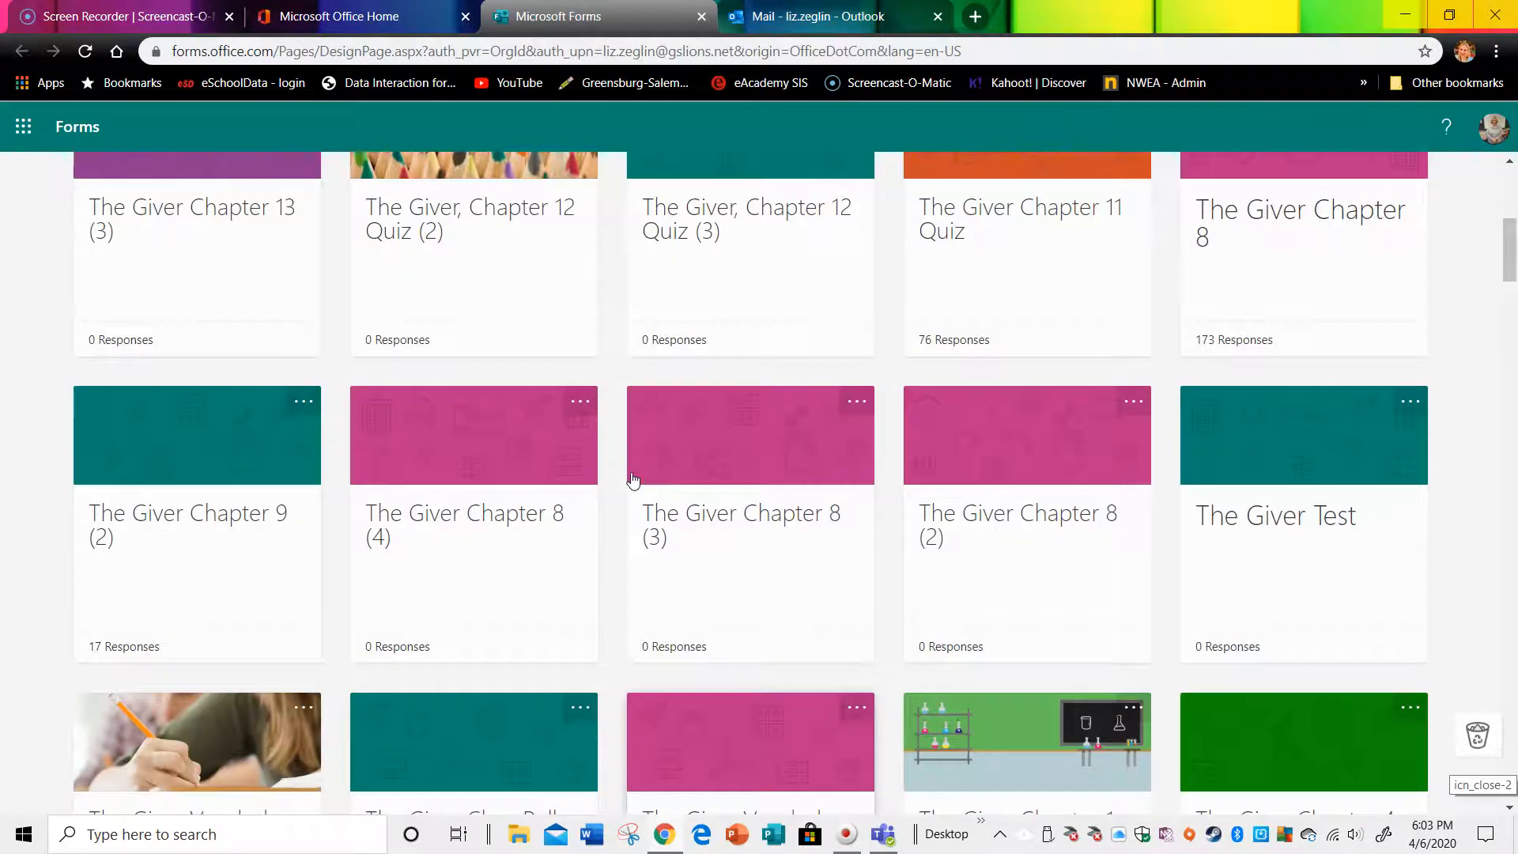
{"action": "scroll", "coordinate": [633, 478], "scroll_direction": "up", "scroll_amount": 4}
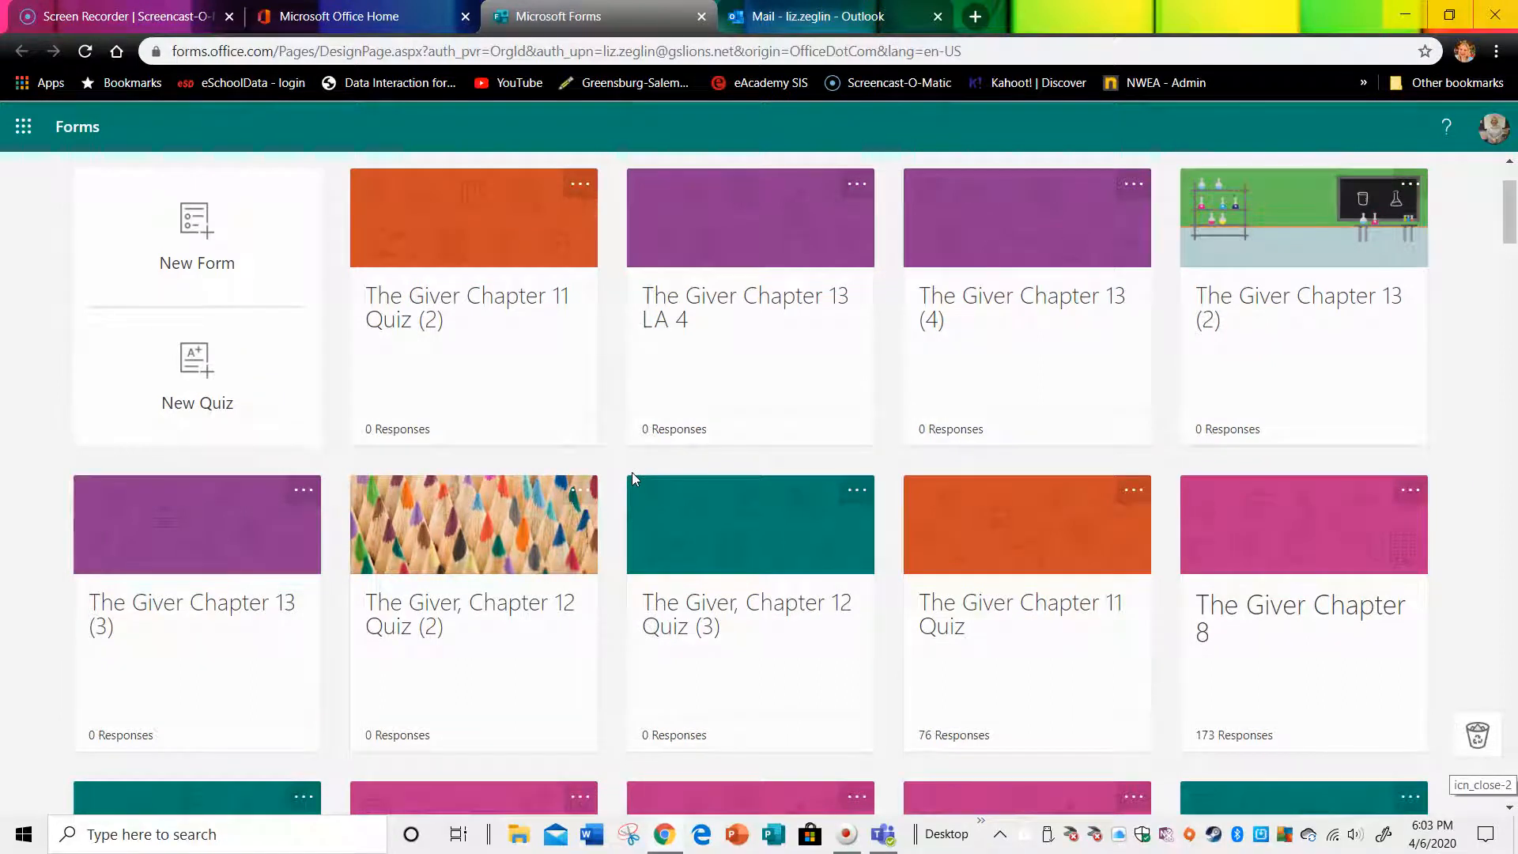
Find The Giver, Chapter 14 Quiz among the forms, open it to view its questions, and return to the forms list.
{"action": "scroll", "coordinate": [638, 479], "scroll_direction": "down", "scroll_amount": 8}
{"action": "scroll", "coordinate": [643, 480], "scroll_direction": "down", "scroll_amount": 9}
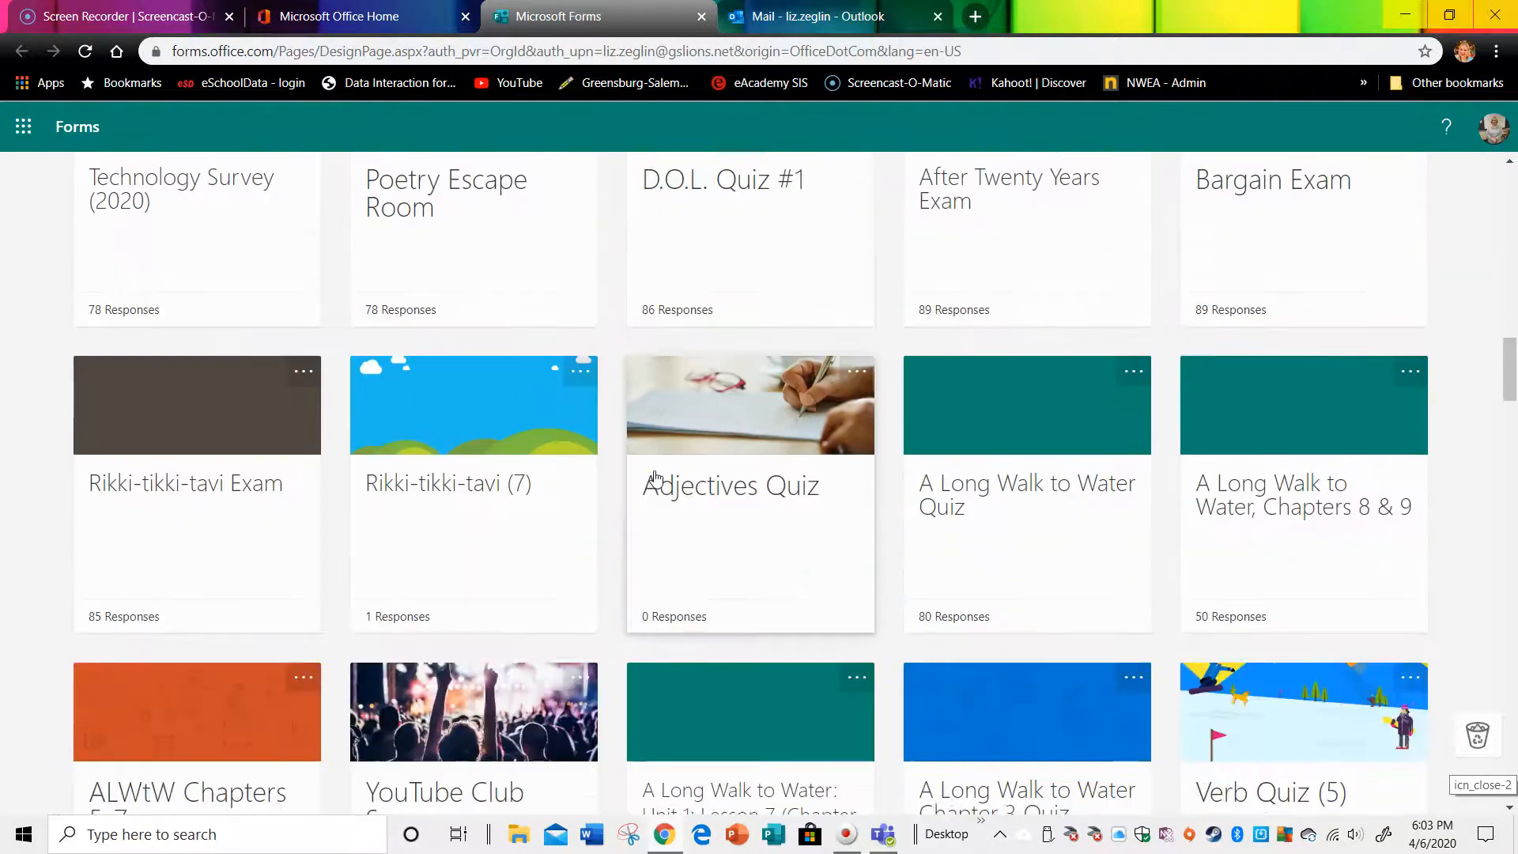
{"action": "scroll", "coordinate": [655, 476], "scroll_direction": "down", "scroll_amount": 5}
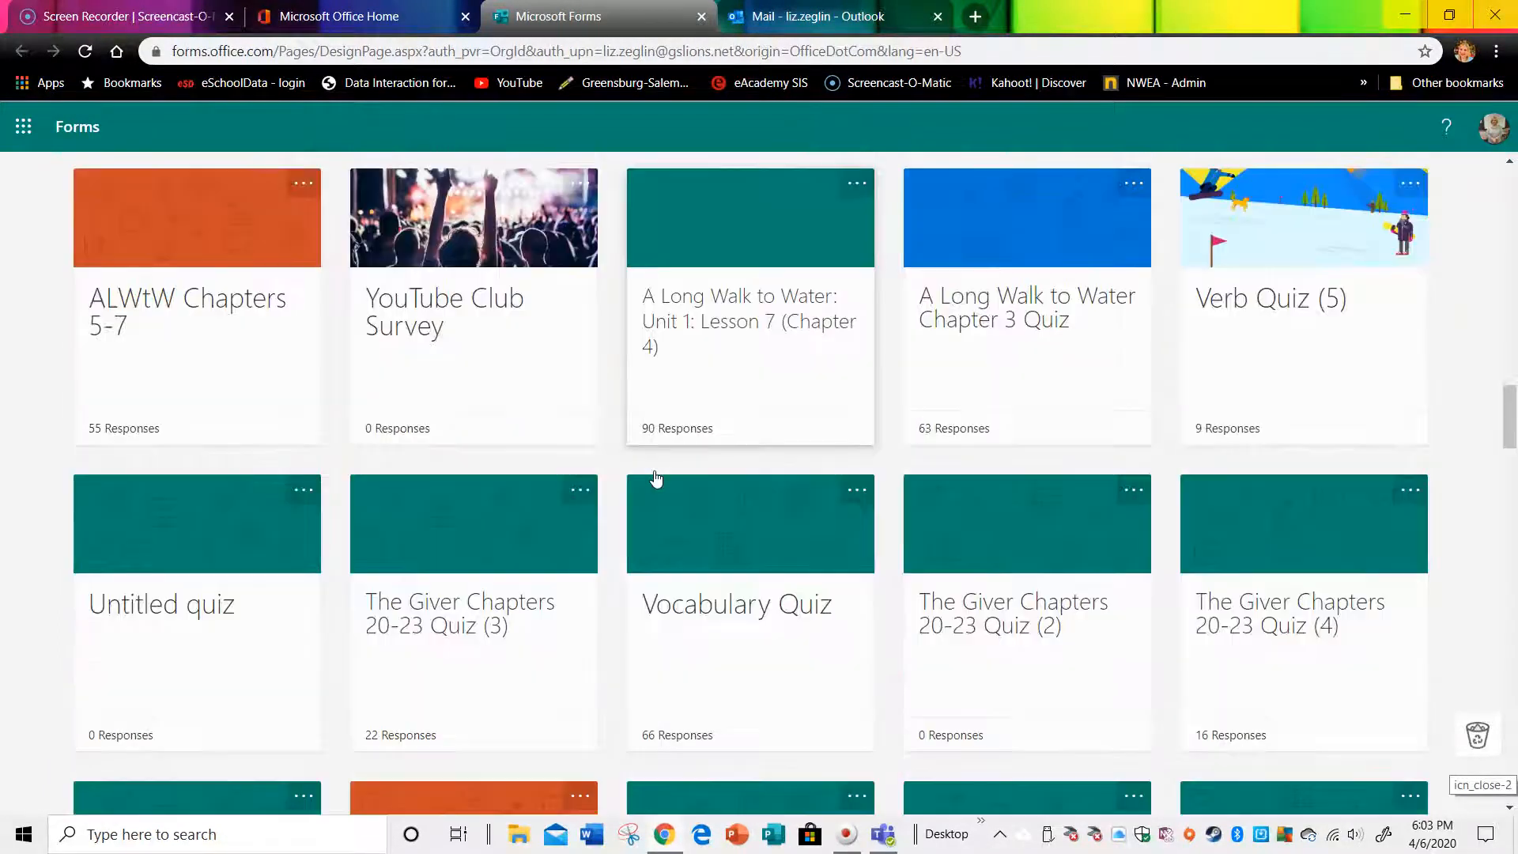
{"action": "scroll", "coordinate": [655, 478], "scroll_direction": "down", "scroll_amount": 3}
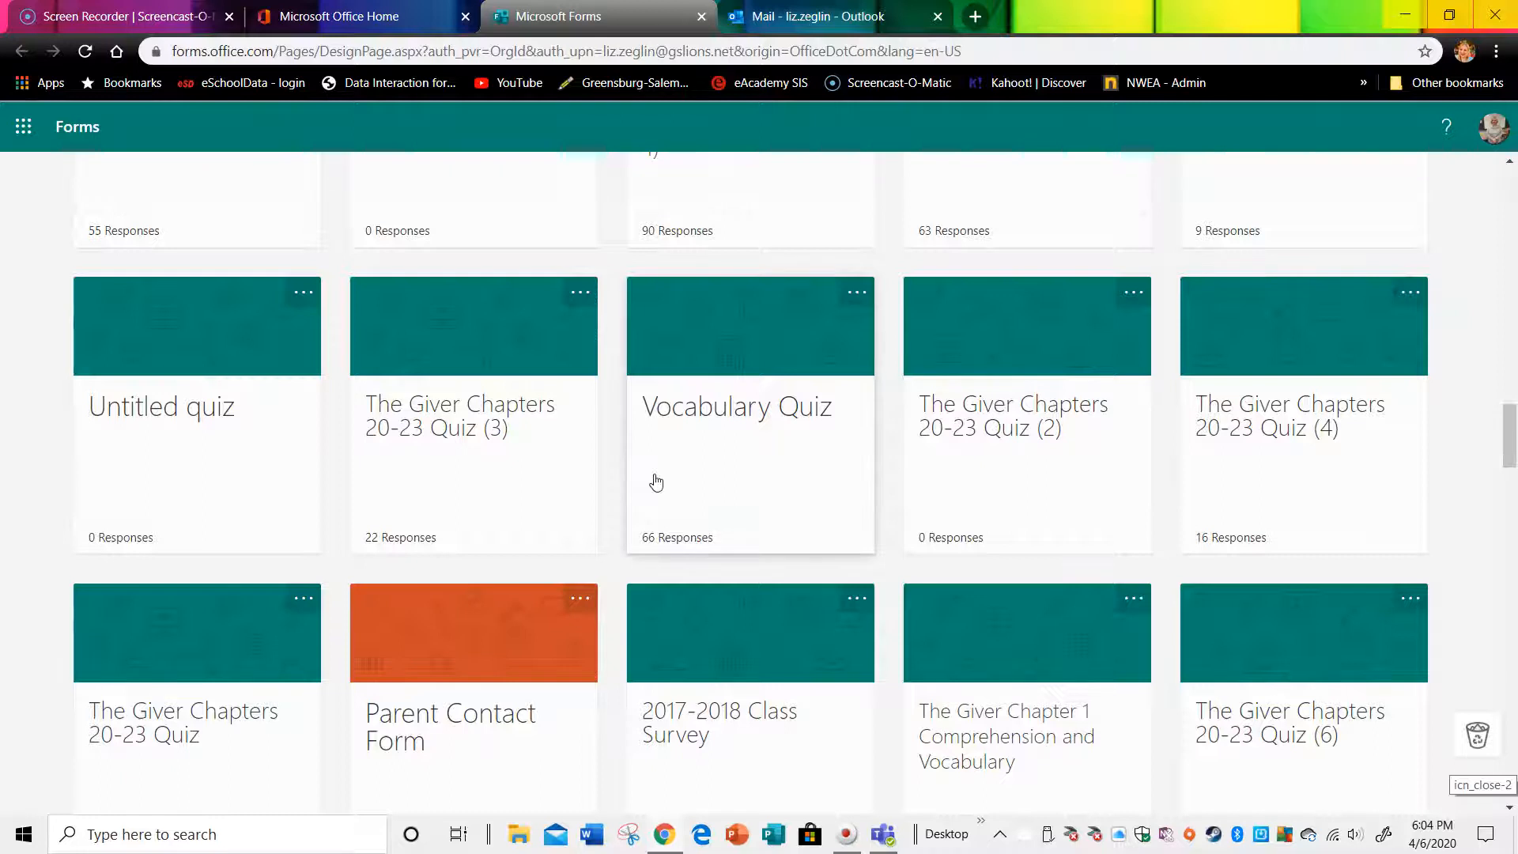
{"action": "scroll", "coordinate": [655, 480], "scroll_direction": "down", "scroll_amount": 2}
{"action": "scroll", "coordinate": [656, 481], "scroll_direction": "down", "scroll_amount": 4}
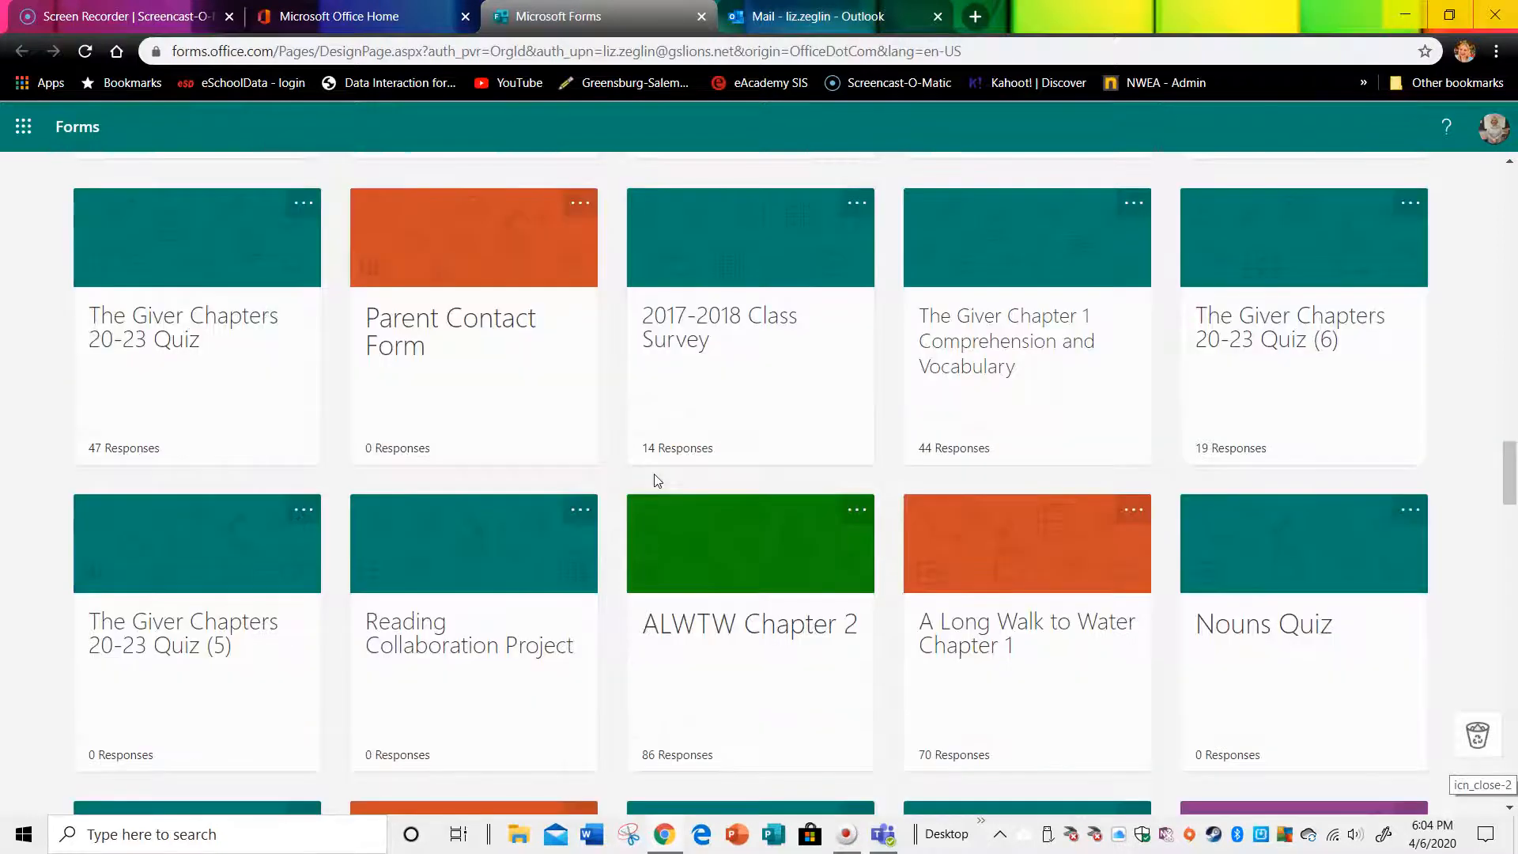
{"action": "scroll", "coordinate": [656, 481], "scroll_direction": "down", "scroll_amount": 4}
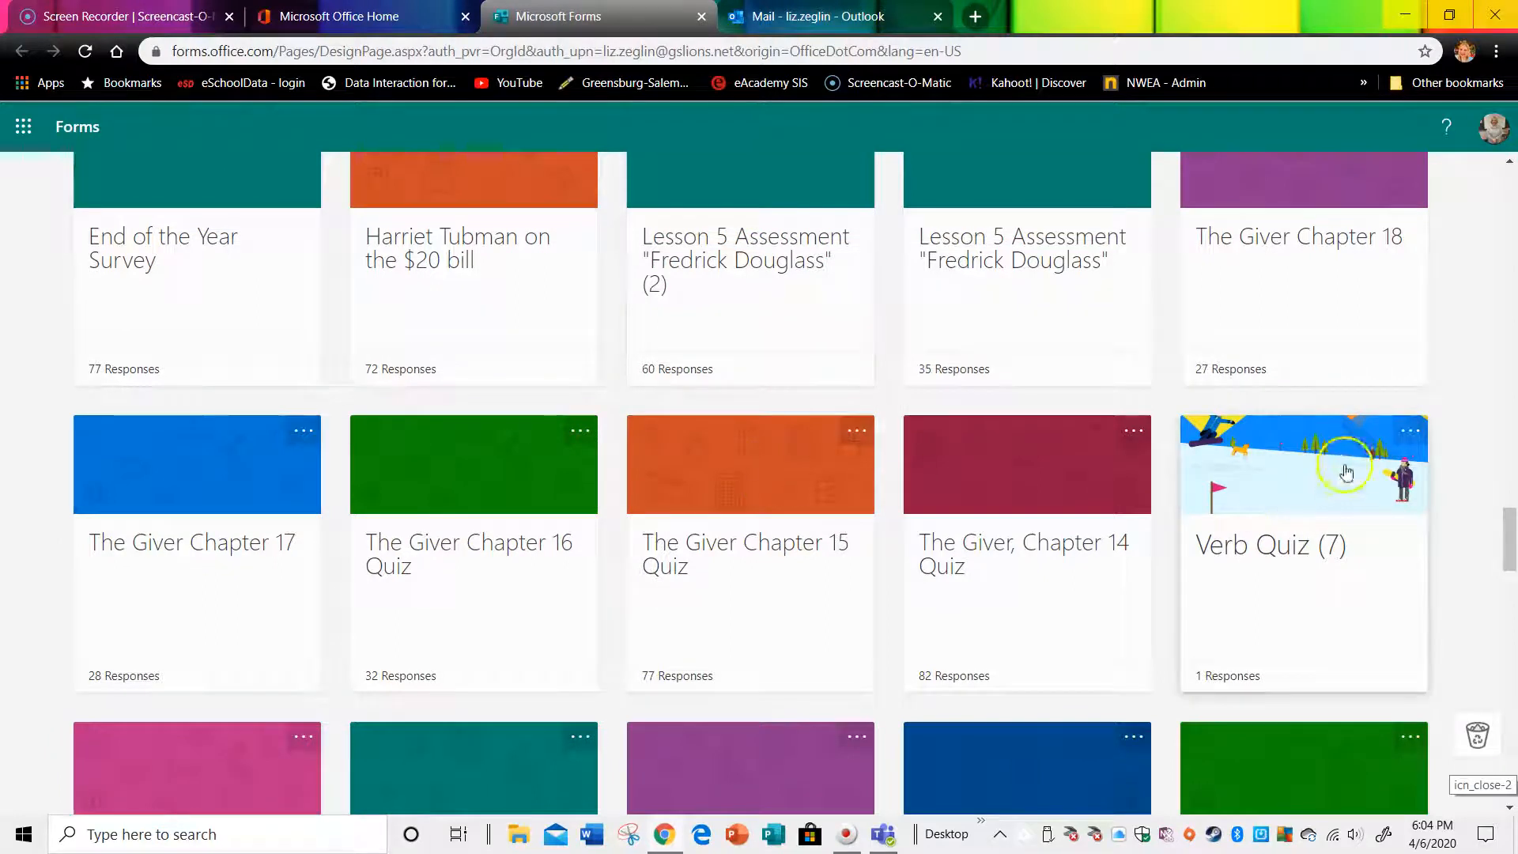
{"action": "left_click", "coordinate": [1079, 502]}
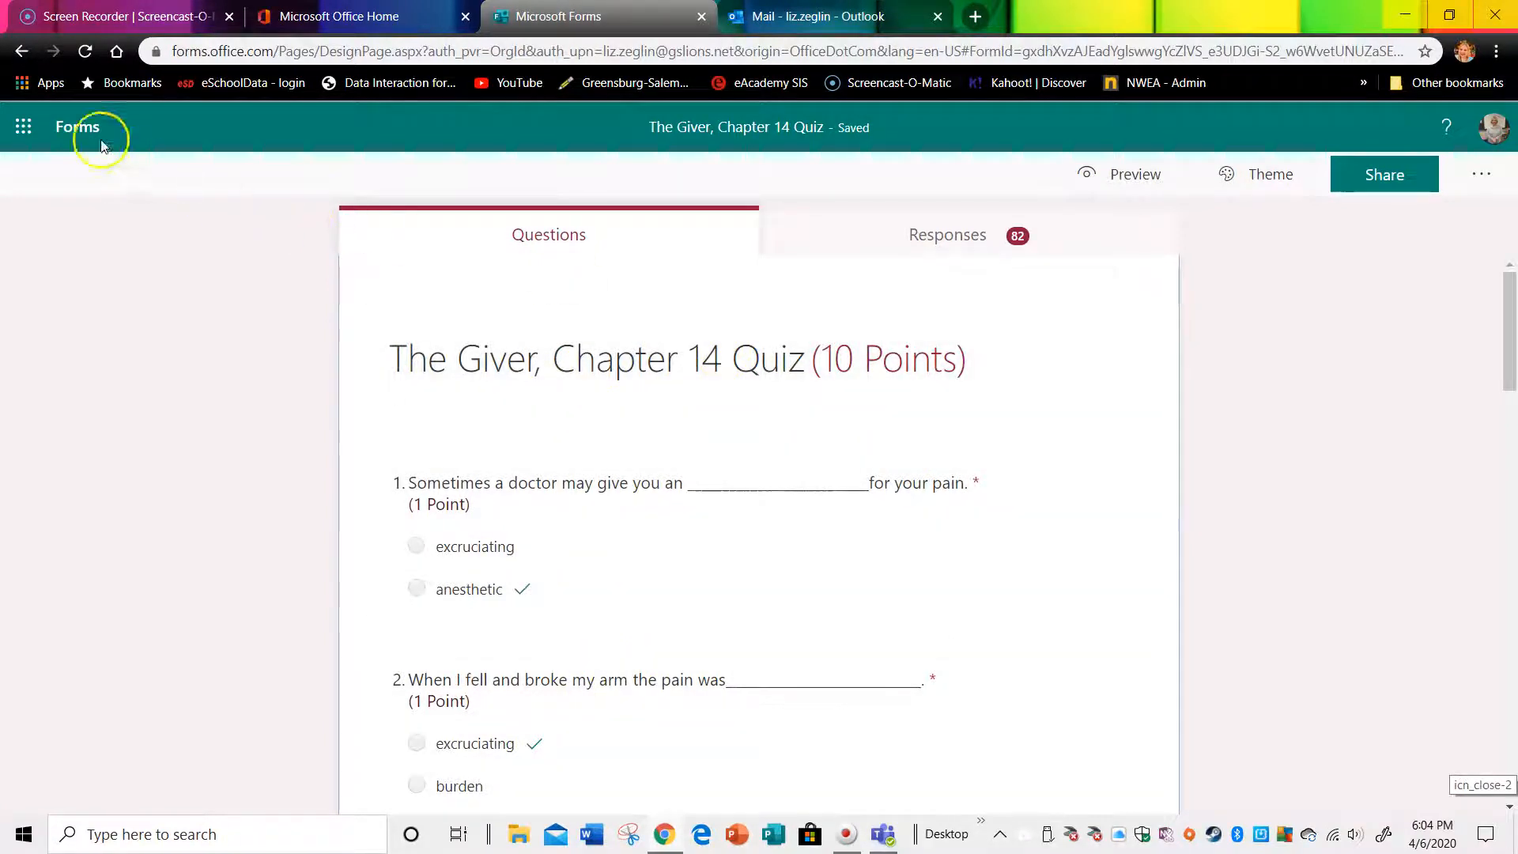
{"action": "left_click", "coordinate": [22, 51]}
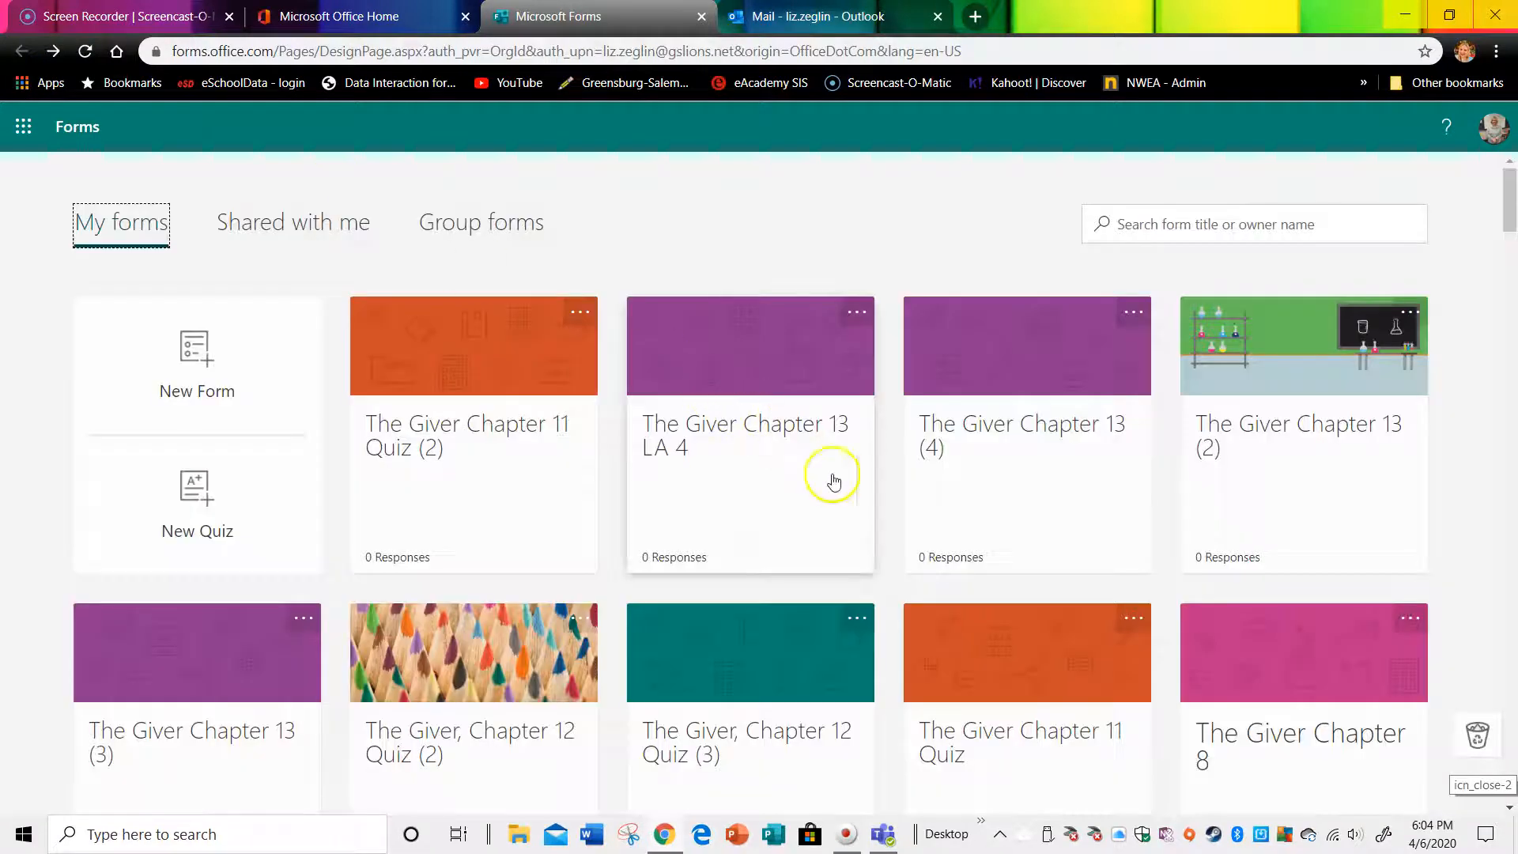
Make two copies of The Giver, Chapter 14 Quiz from the forms list.
{"action": "scroll", "coordinate": [993, 619], "scroll_direction": "down", "scroll_amount": 3}
{"action": "scroll", "coordinate": [993, 619], "scroll_direction": "down", "scroll_amount": 20}
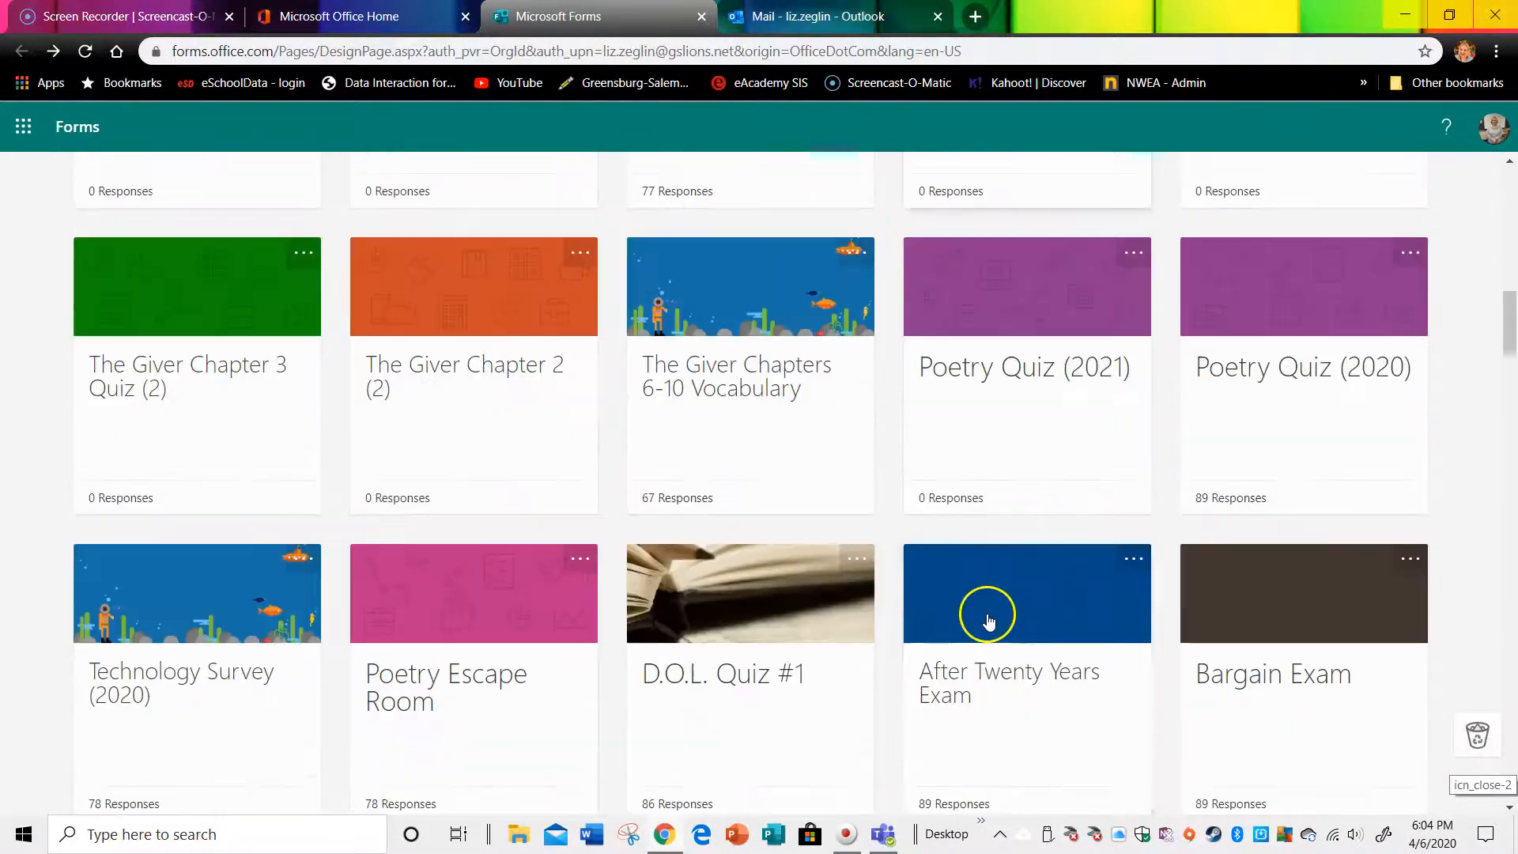
{"action": "scroll", "coordinate": [949, 620], "scroll_direction": "down", "scroll_amount": 3}
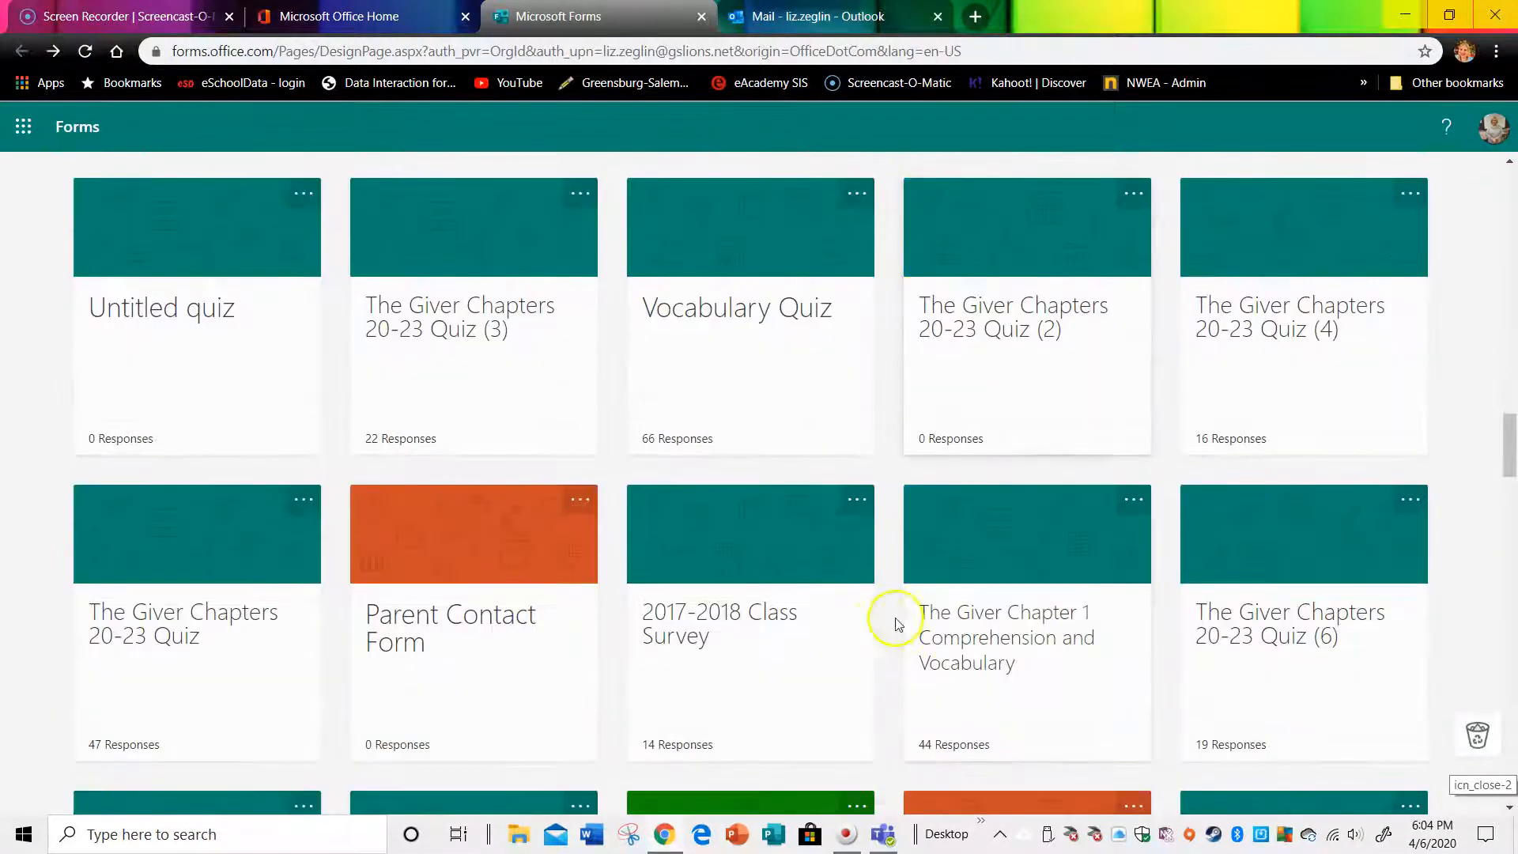
{"action": "scroll", "coordinate": [873, 633], "scroll_direction": "down", "scroll_amount": 2}
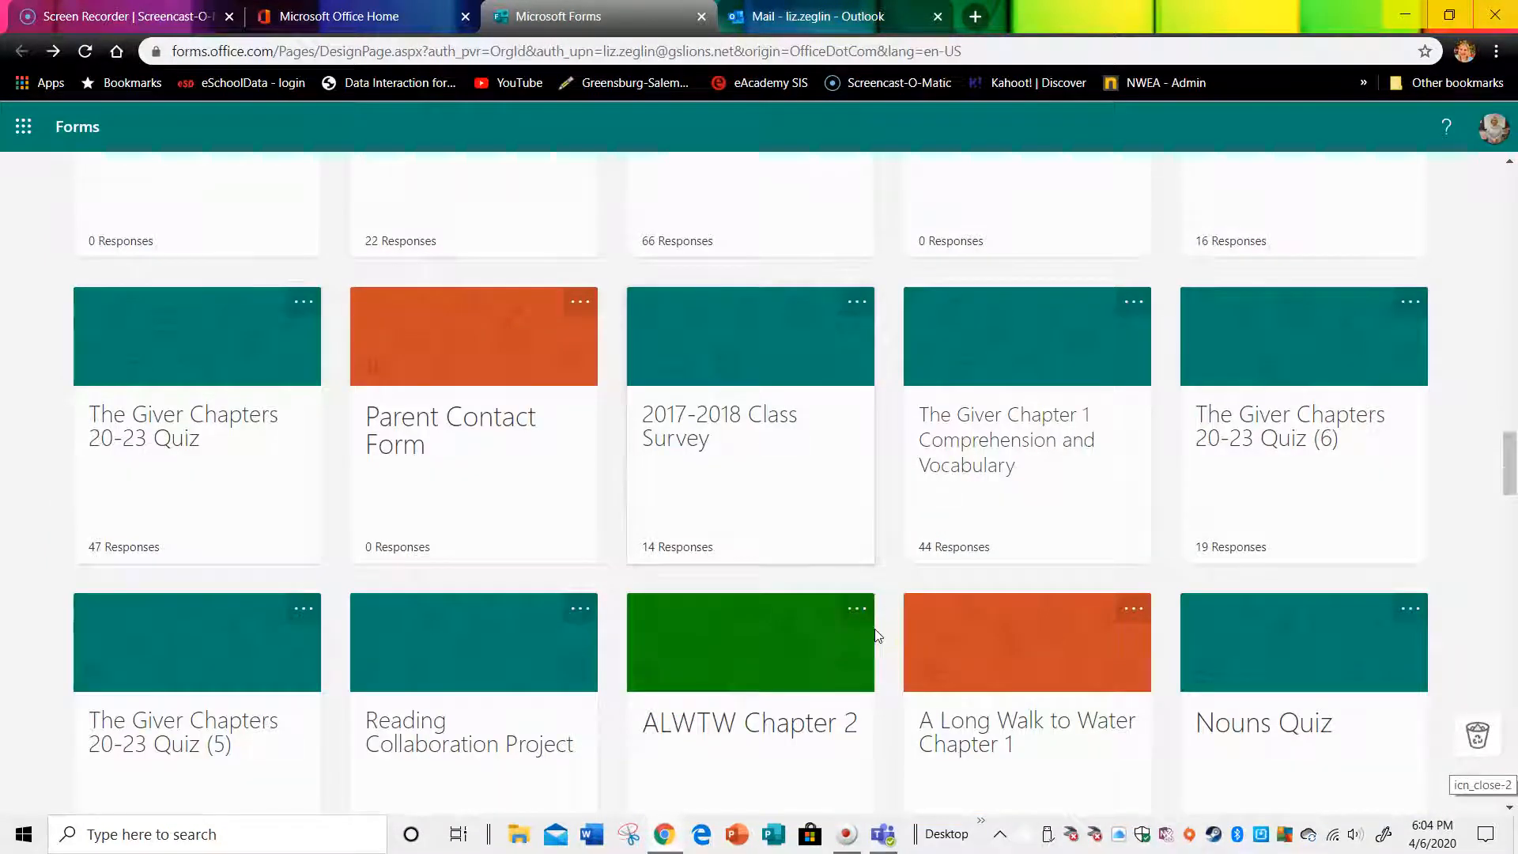
{"action": "scroll", "coordinate": [875, 634], "scroll_direction": "down", "scroll_amount": 3}
{"action": "scroll", "coordinate": [875, 635], "scroll_direction": "down", "scroll_amount": 3}
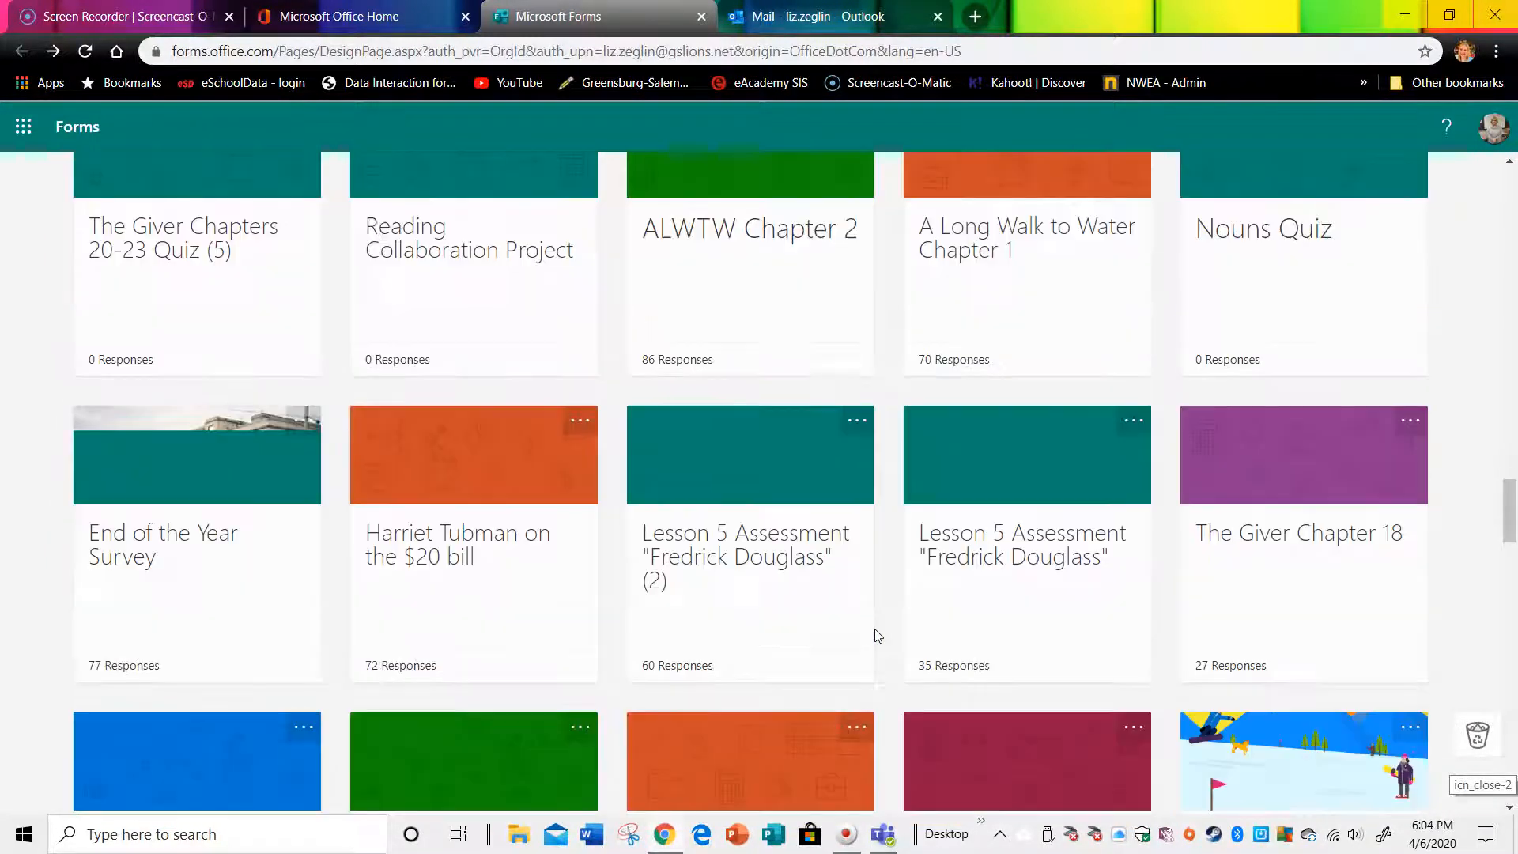
{"action": "scroll", "coordinate": [874, 629], "scroll_direction": "down", "scroll_amount": 1}
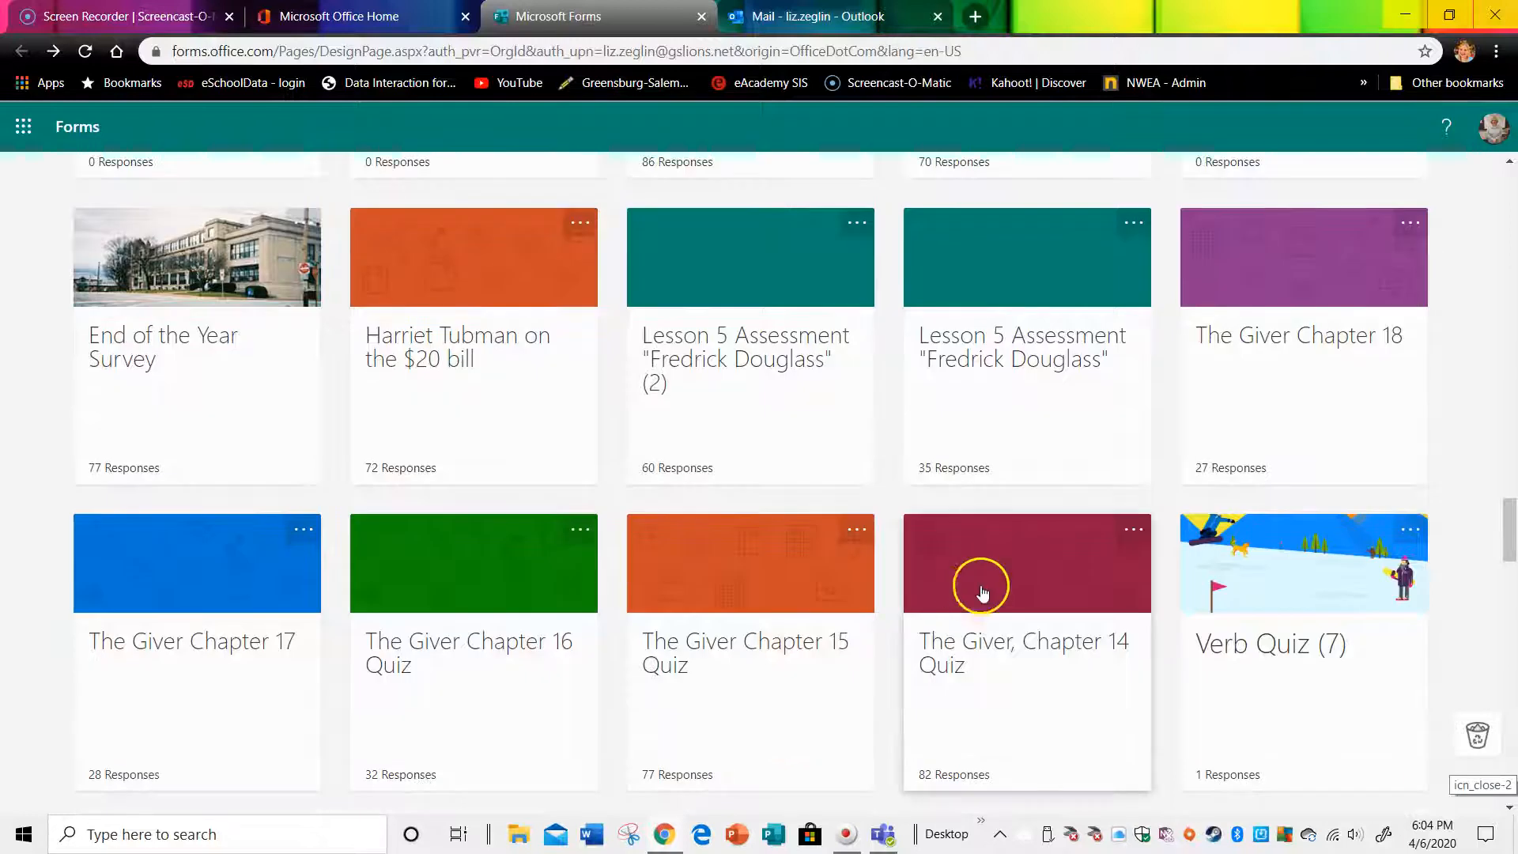
{"action": "scroll", "coordinate": [1091, 571], "scroll_direction": "down", "scroll_amount": 1}
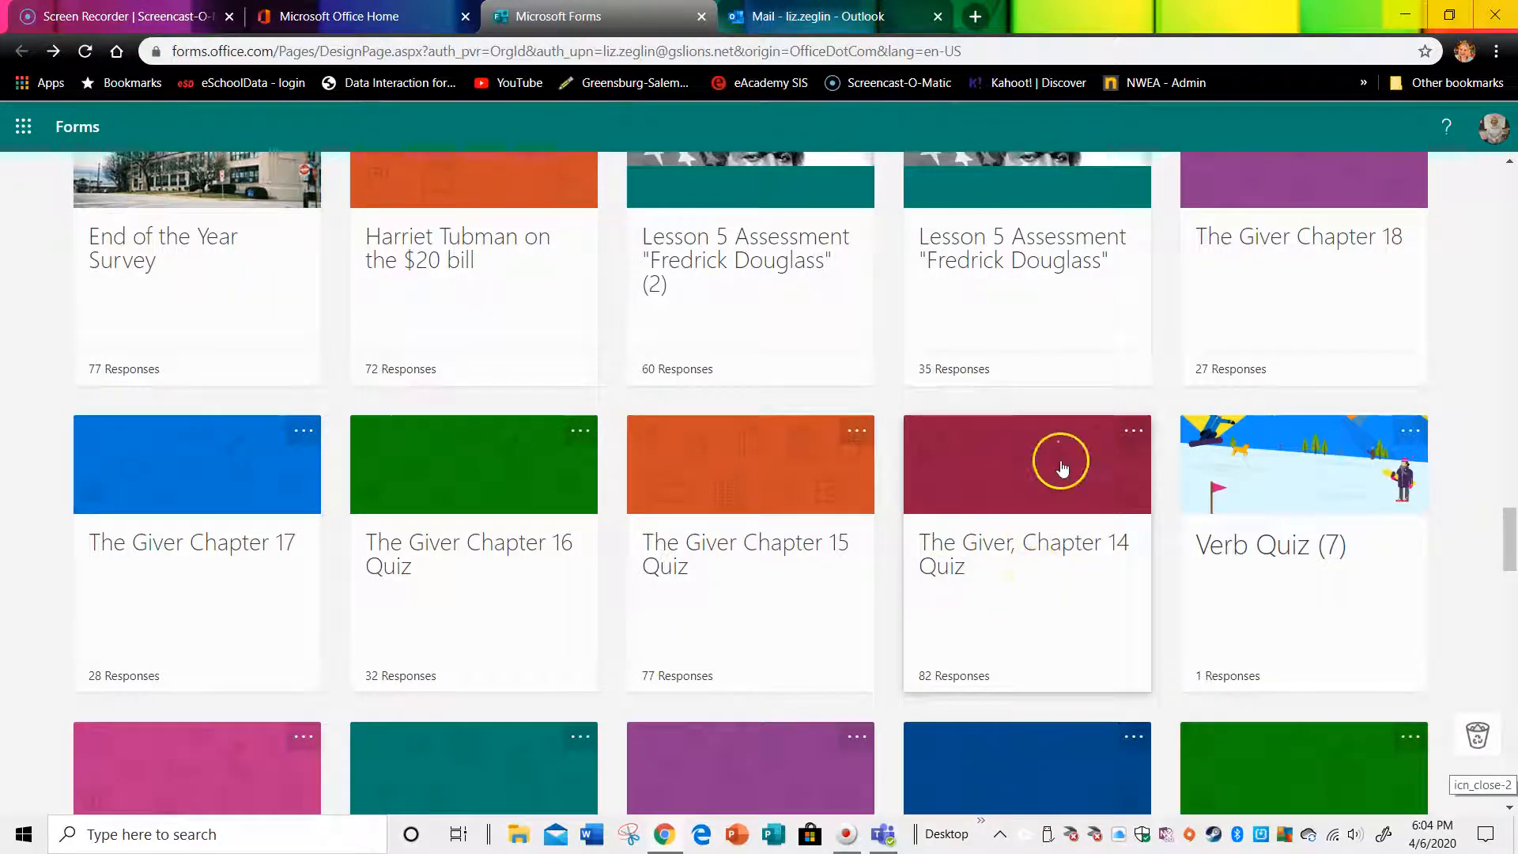
{"action": "left_click", "coordinate": [1133, 432]}
{"action": "left_click", "coordinate": [977, 532]}
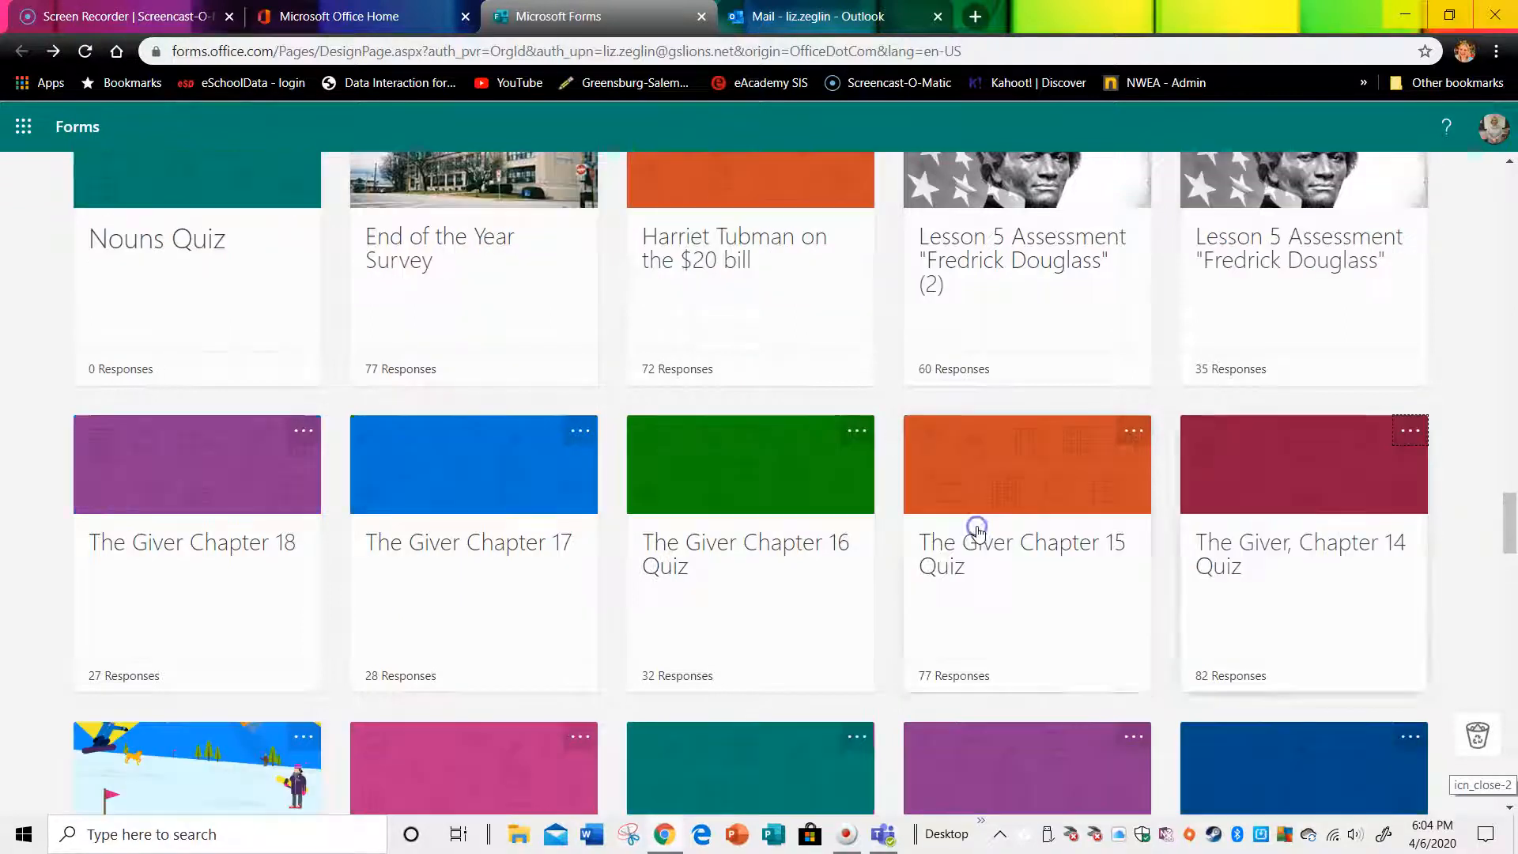
{"action": "left_click", "coordinate": [1412, 431]}
{"action": "left_click", "coordinate": [1261, 530]}
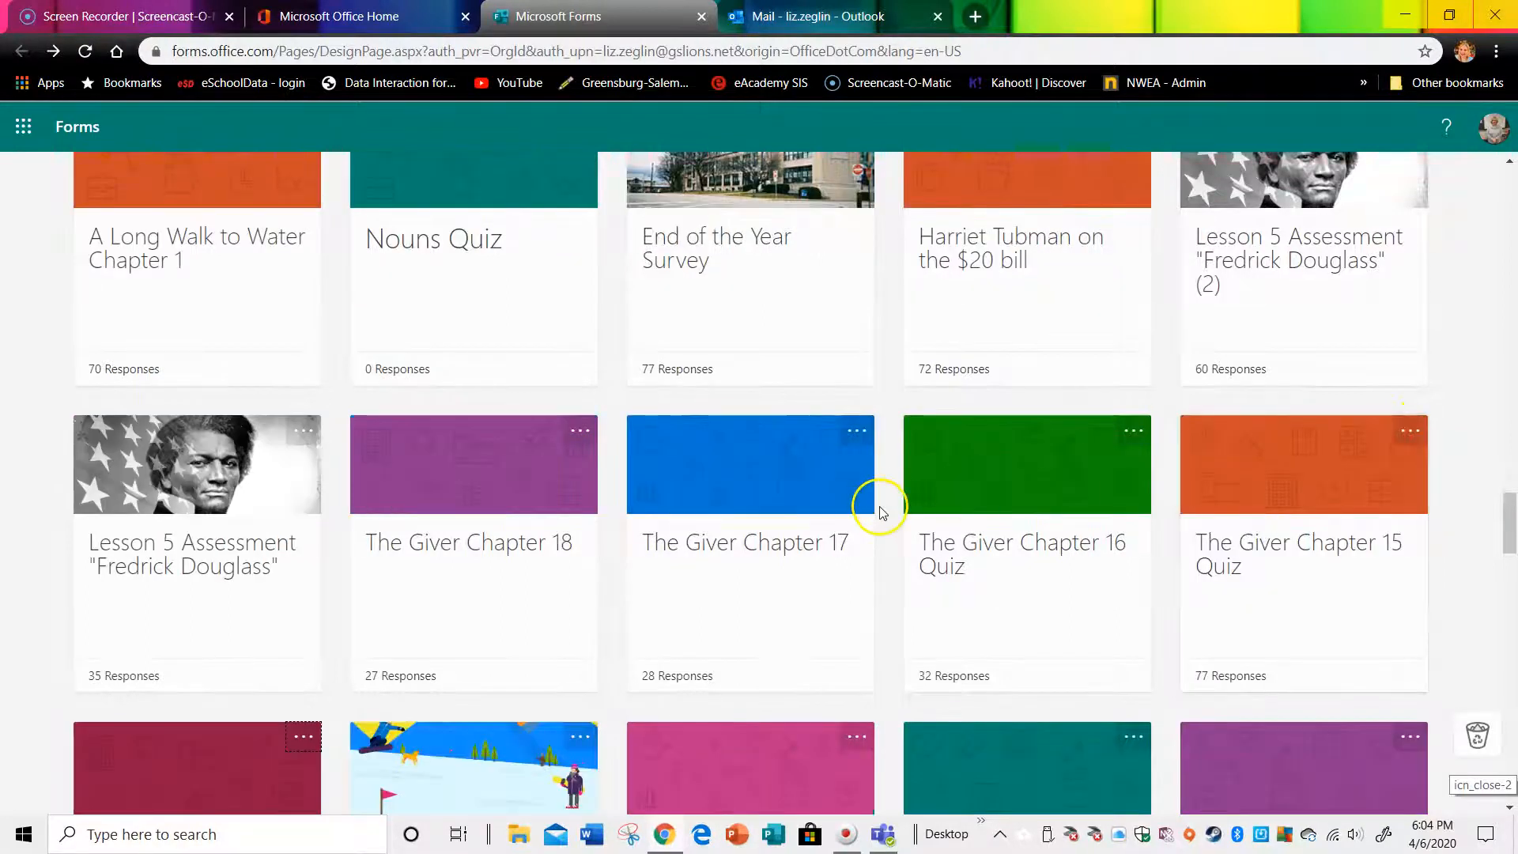
Move the original The Giver, Chapter 14 Quiz to the recycle bin, keeping its copies.
{"action": "scroll", "coordinate": [874, 510], "scroll_direction": "down", "scroll_amount": 10}
{"action": "scroll", "coordinate": [880, 521], "scroll_direction": "up", "scroll_amount": 15}
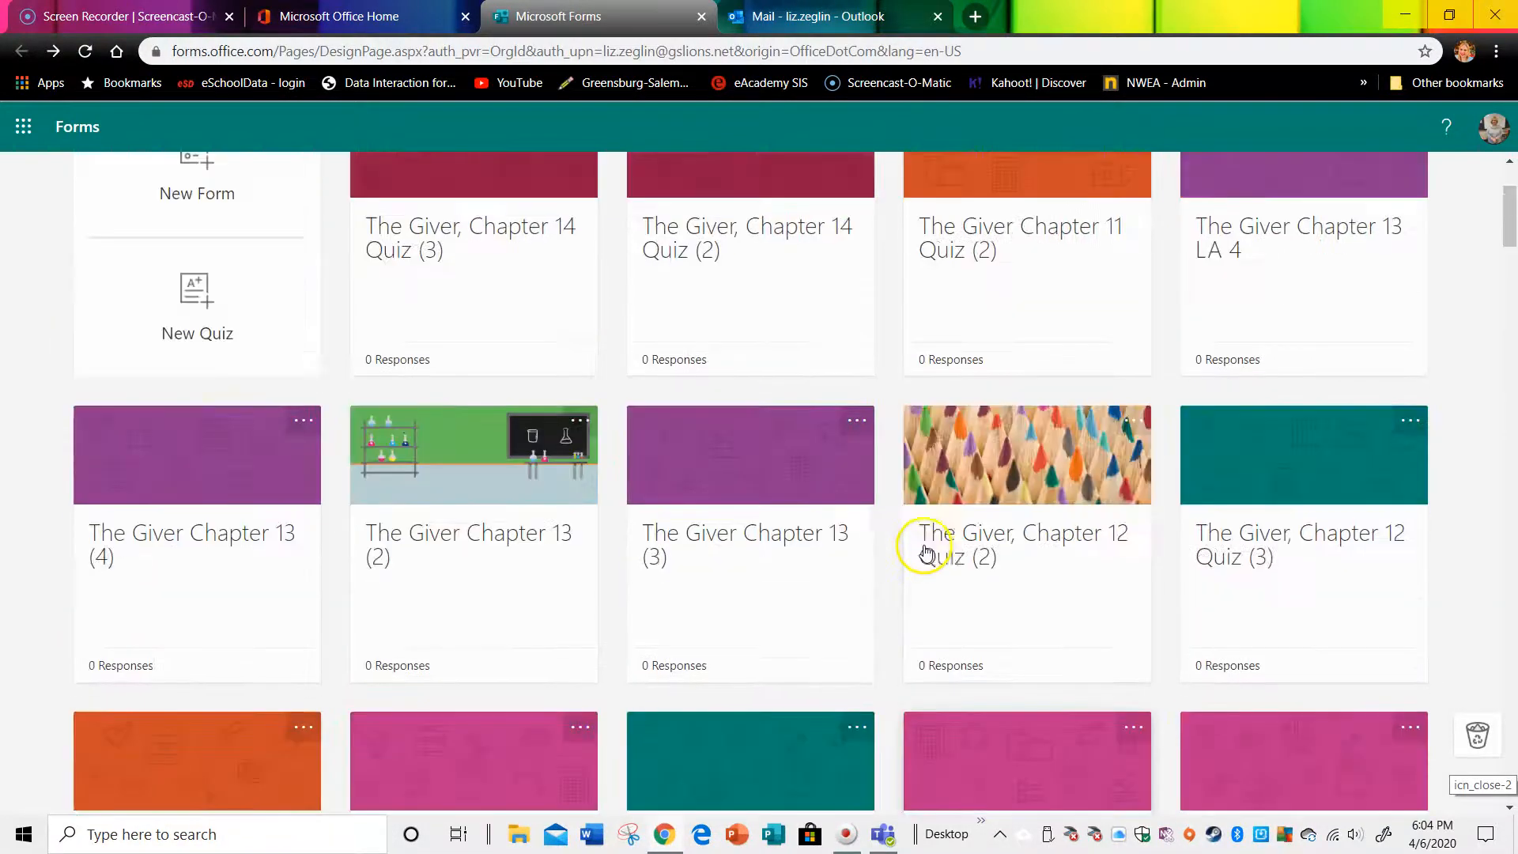
{"action": "scroll", "coordinate": [925, 542], "scroll_direction": "down", "scroll_amount": 5}
{"action": "scroll", "coordinate": [933, 569], "scroll_direction": "down", "scroll_amount": 20}
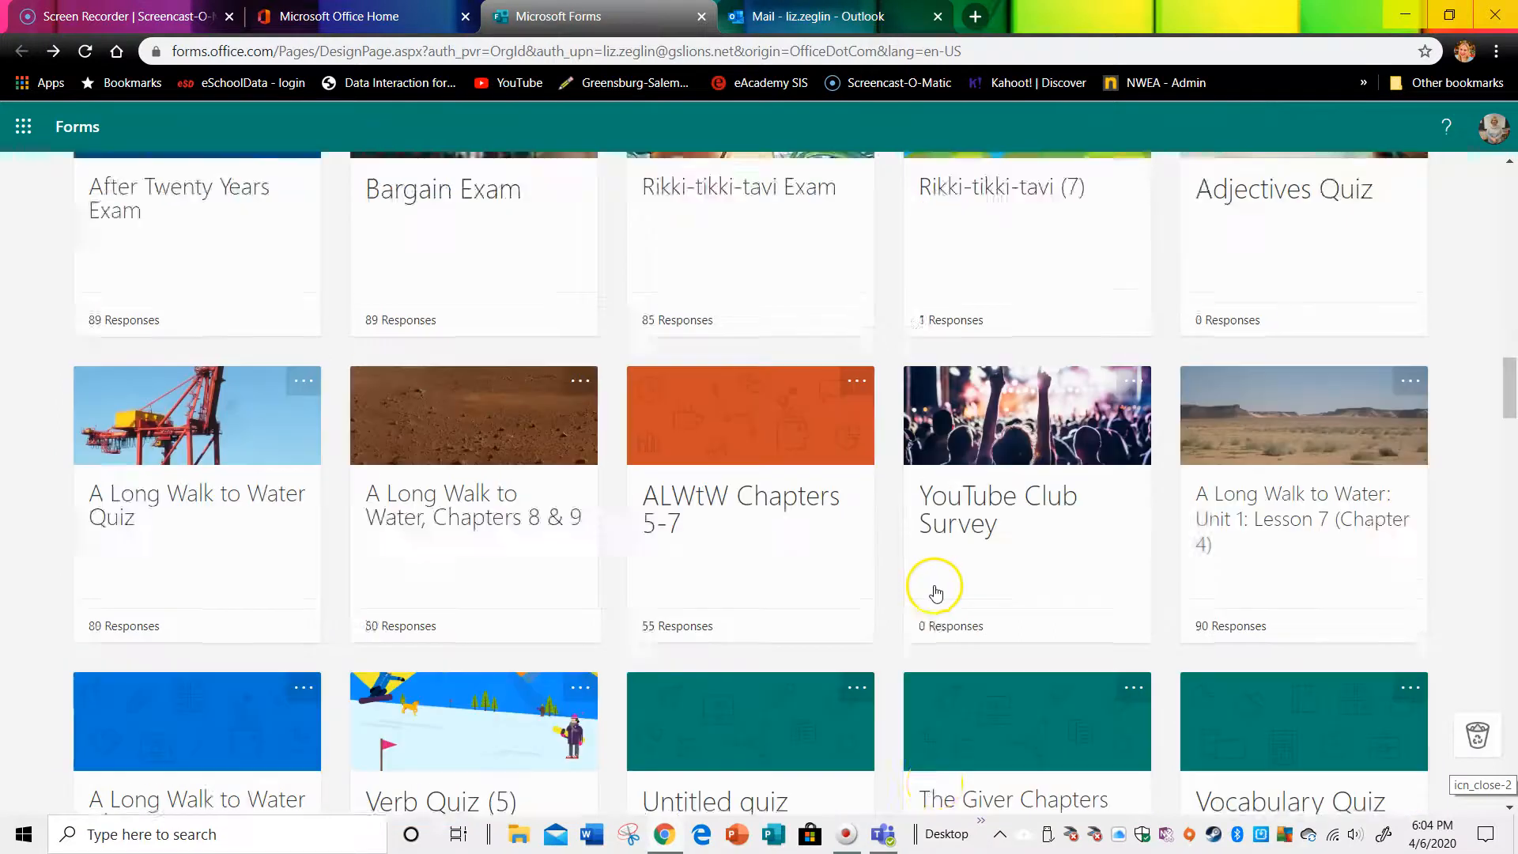
{"action": "scroll", "coordinate": [936, 593], "scroll_direction": "down", "scroll_amount": 10}
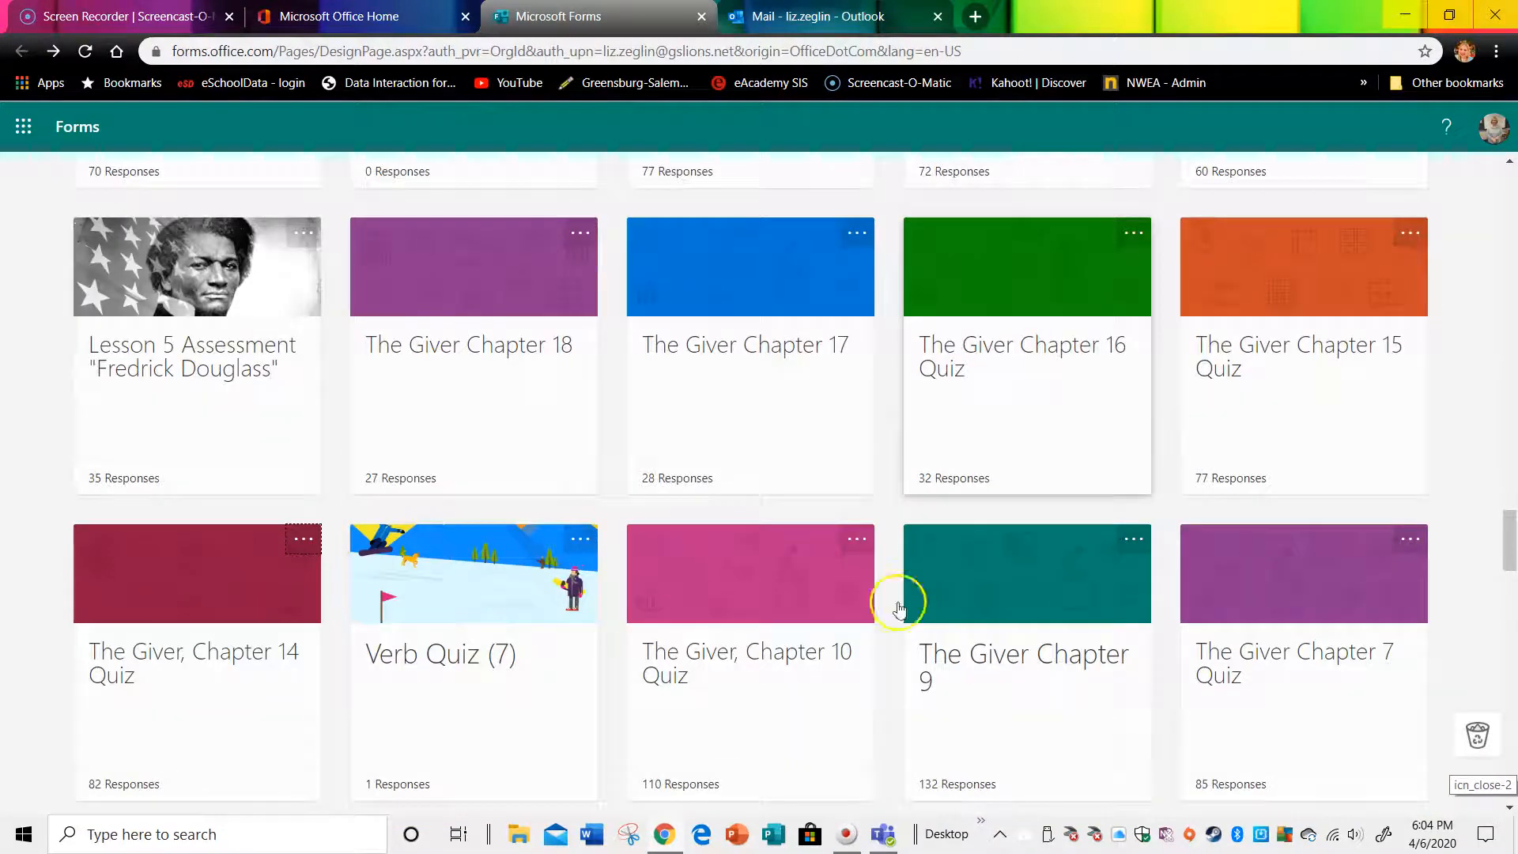
{"action": "left_click", "coordinate": [303, 540]}
{"action": "left_click", "coordinate": [234, 621]}
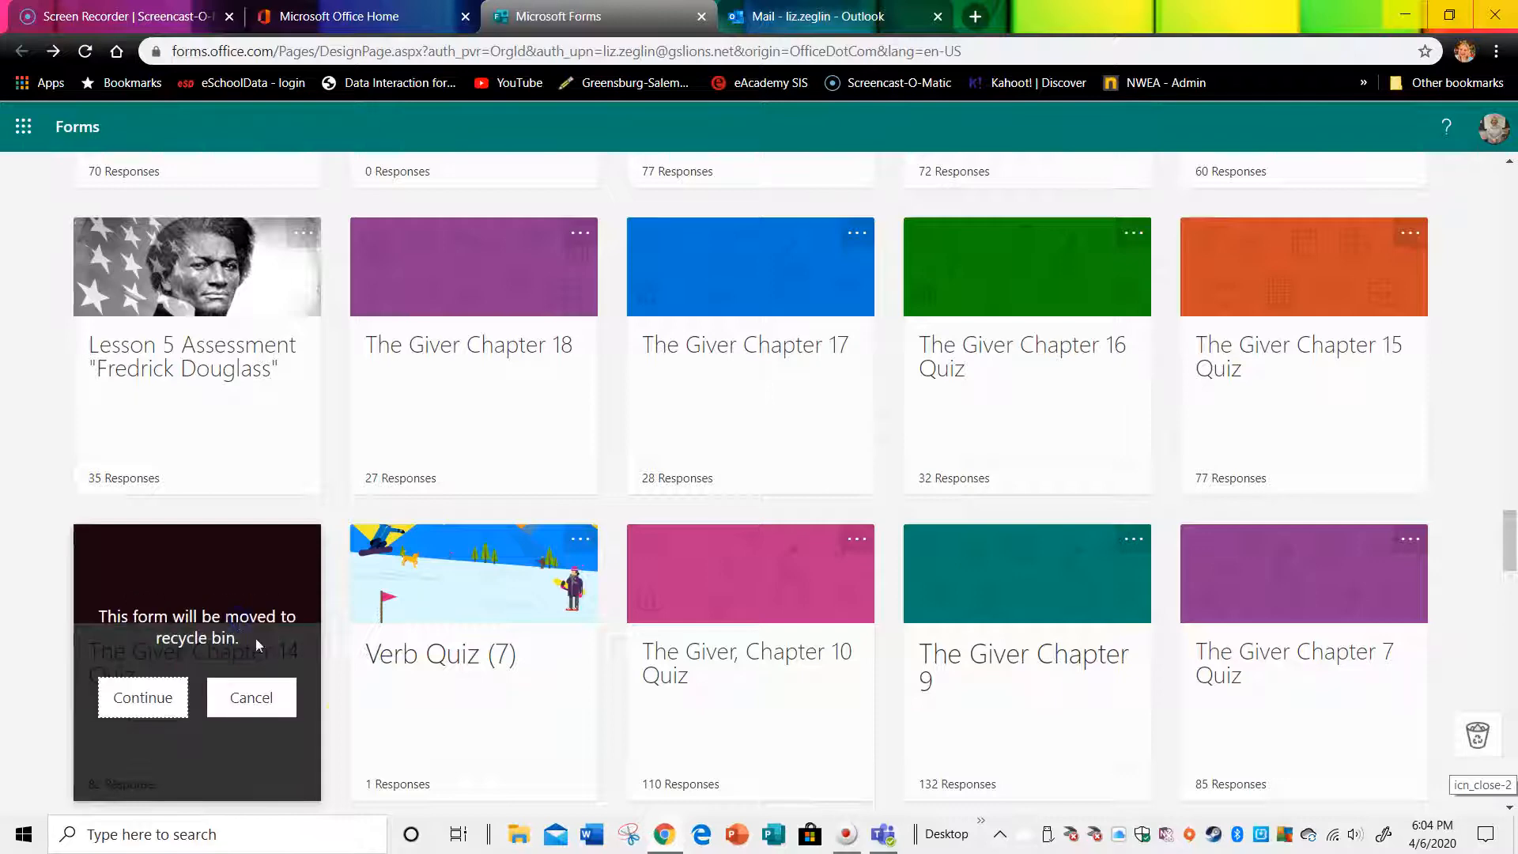
{"action": "left_click", "coordinate": [146, 699]}
Open The Giver, Chapter 14 Quiz (2) and preview its questions through to the end.
{"action": "scroll", "coordinate": [1084, 506], "scroll_direction": "up", "scroll_amount": 10}
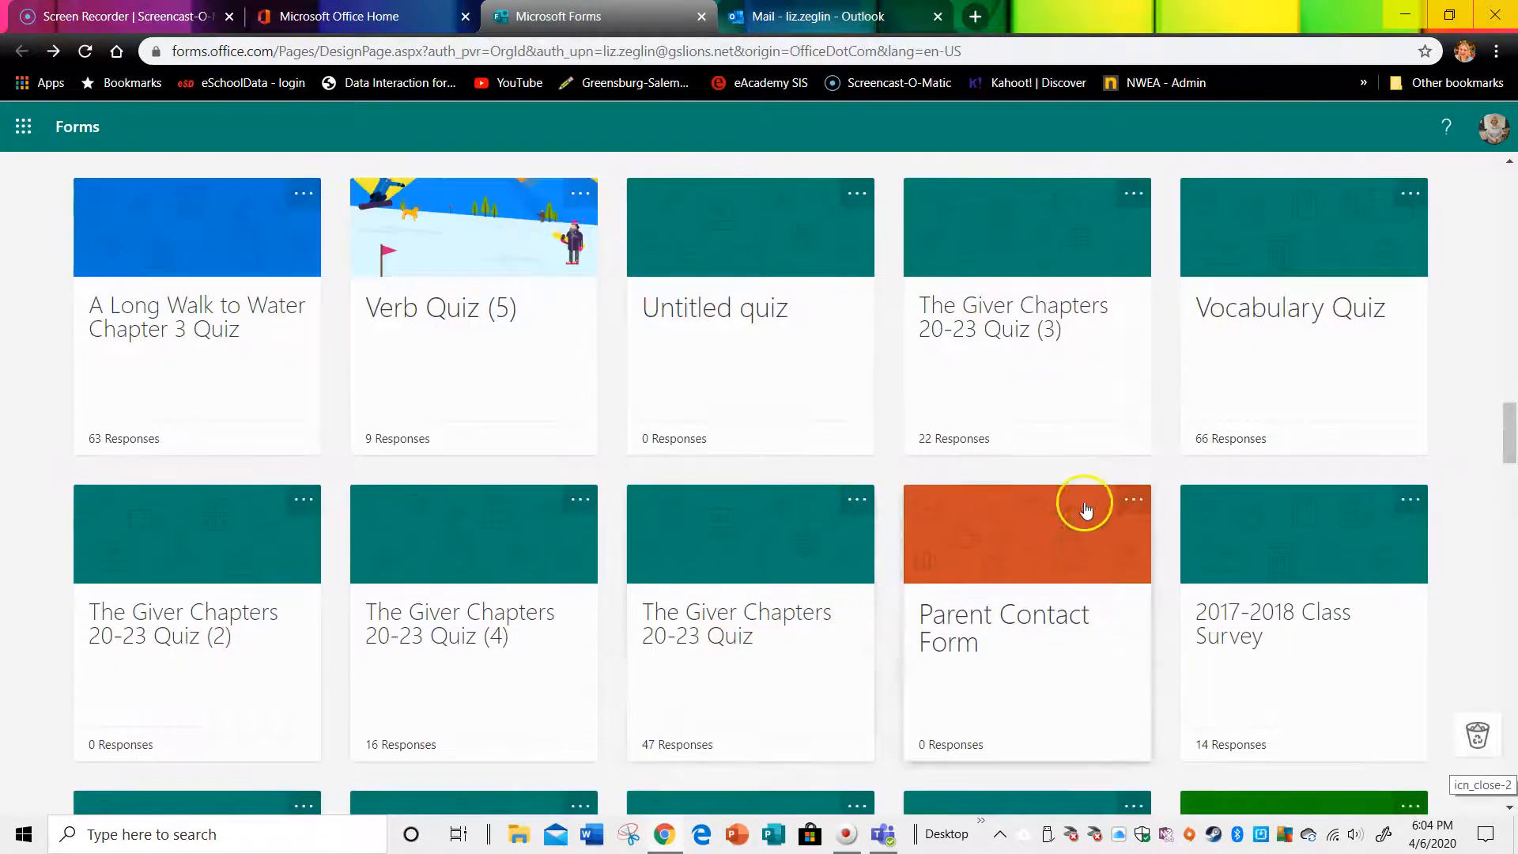
{"action": "scroll", "coordinate": [1091, 510], "scroll_direction": "up", "scroll_amount": 15}
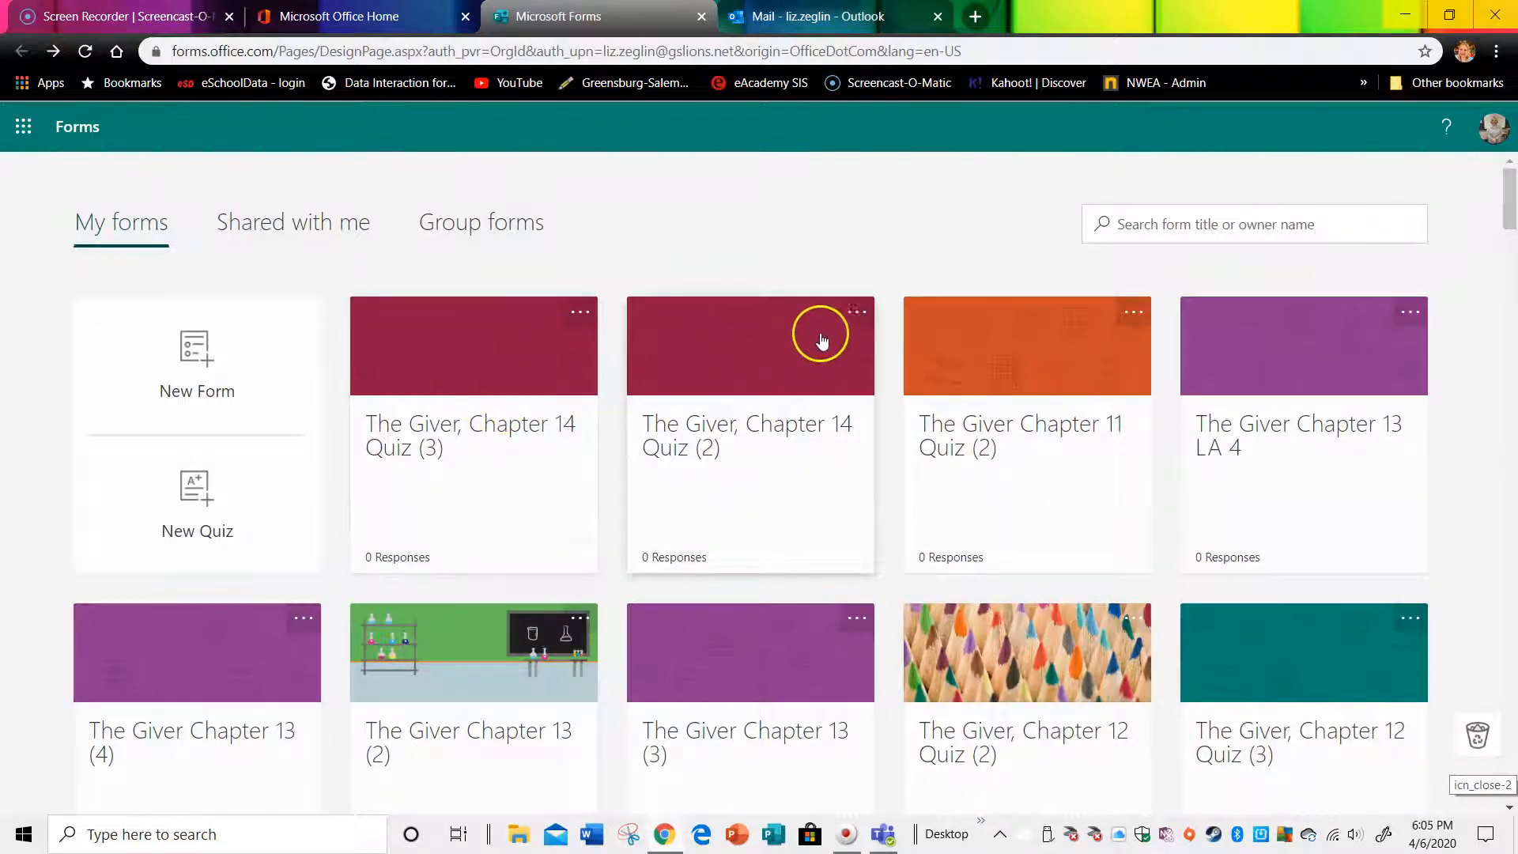
{"action": "left_click", "coordinate": [761, 401]}
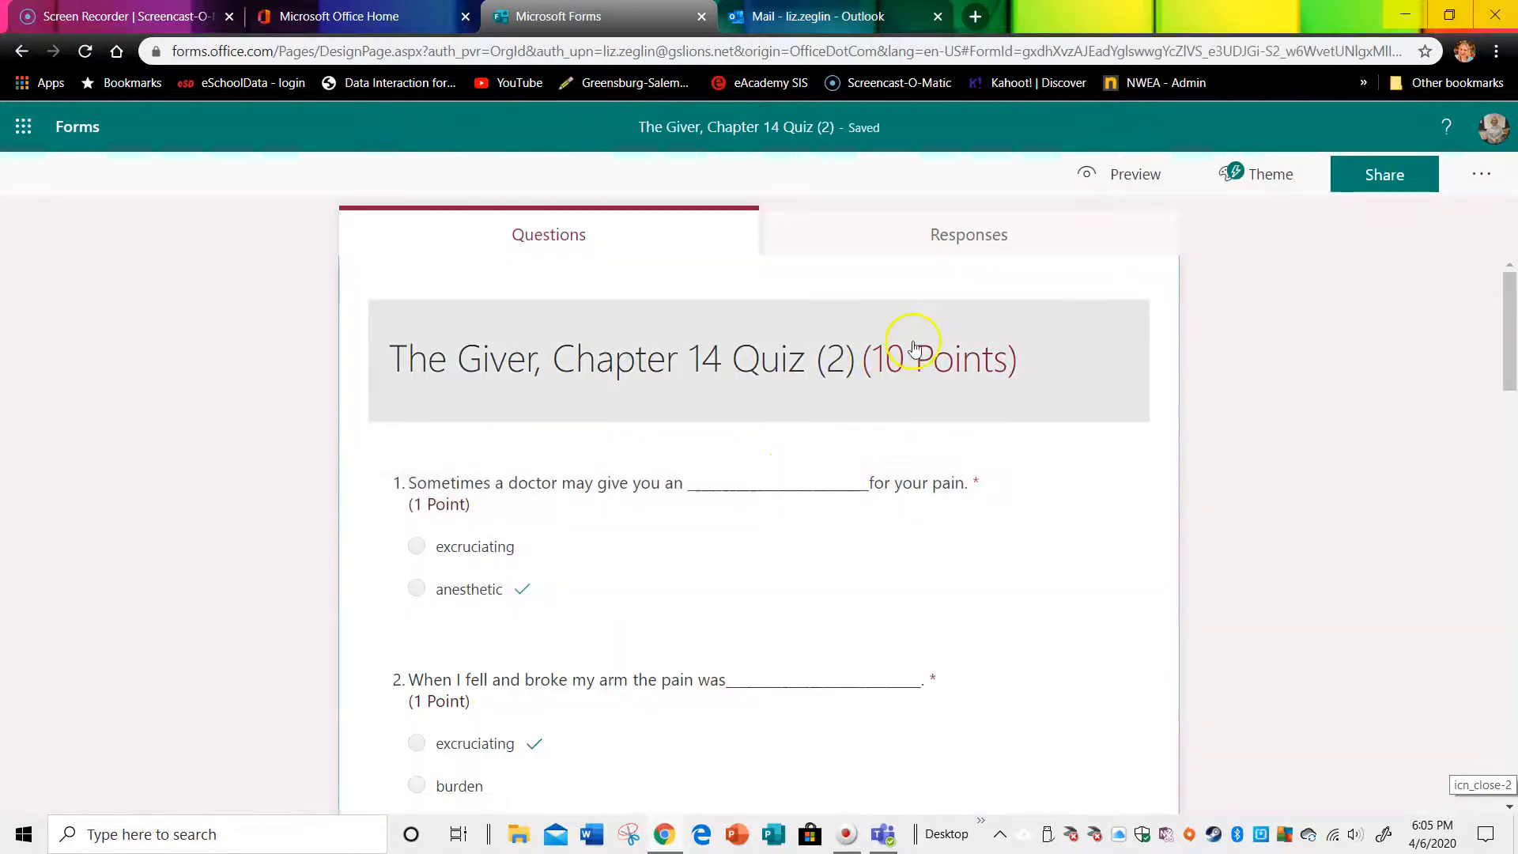
{"action": "left_click", "coordinate": [1135, 189]}
{"action": "scroll", "coordinate": [832, 532], "scroll_direction": "down", "scroll_amount": 19}
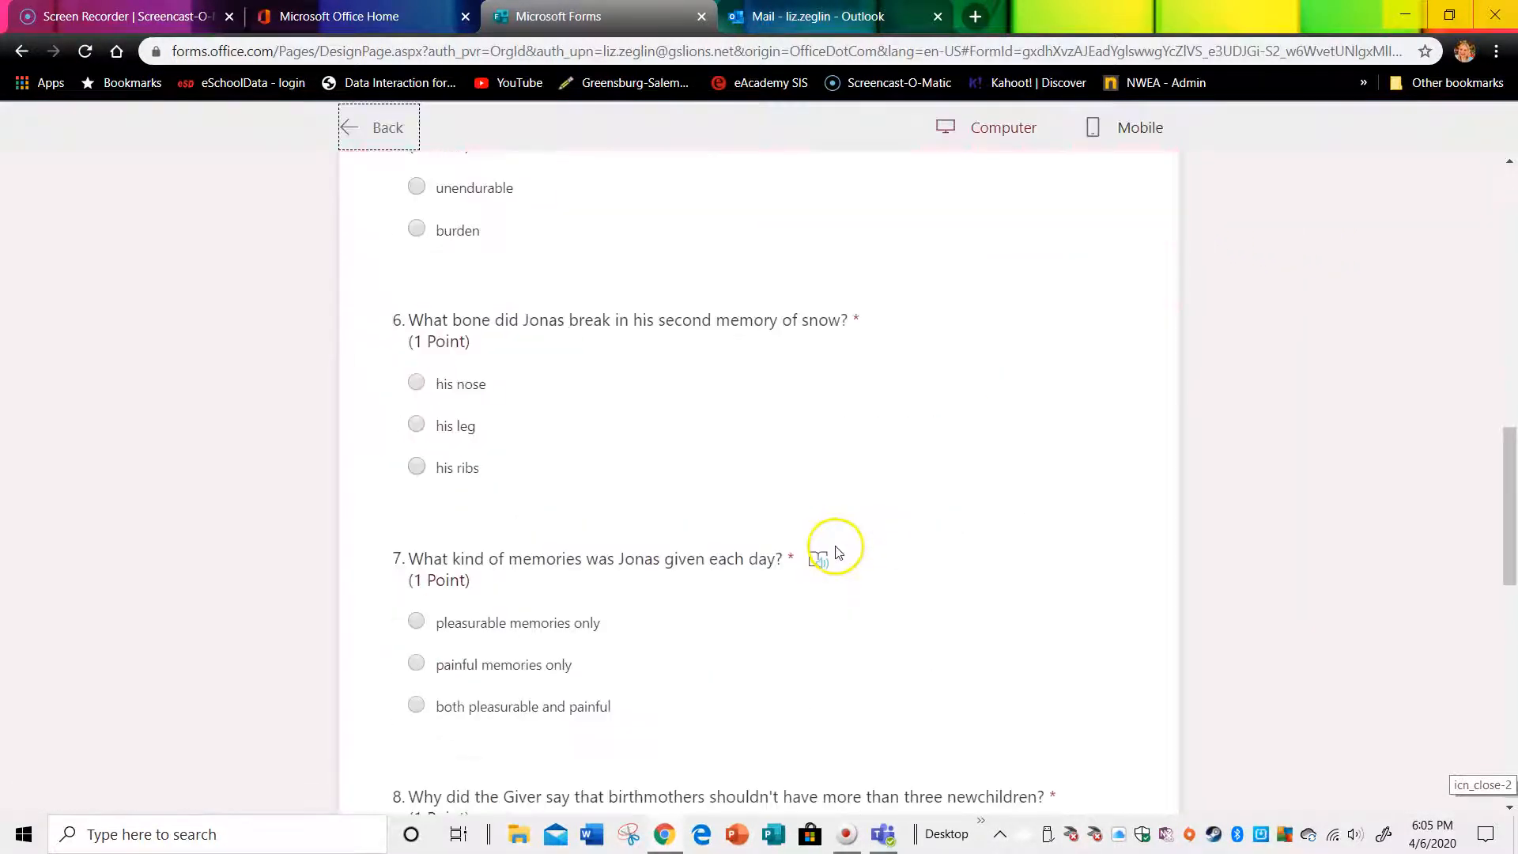
{"action": "scroll", "coordinate": [838, 554], "scroll_direction": "down", "scroll_amount": 5}
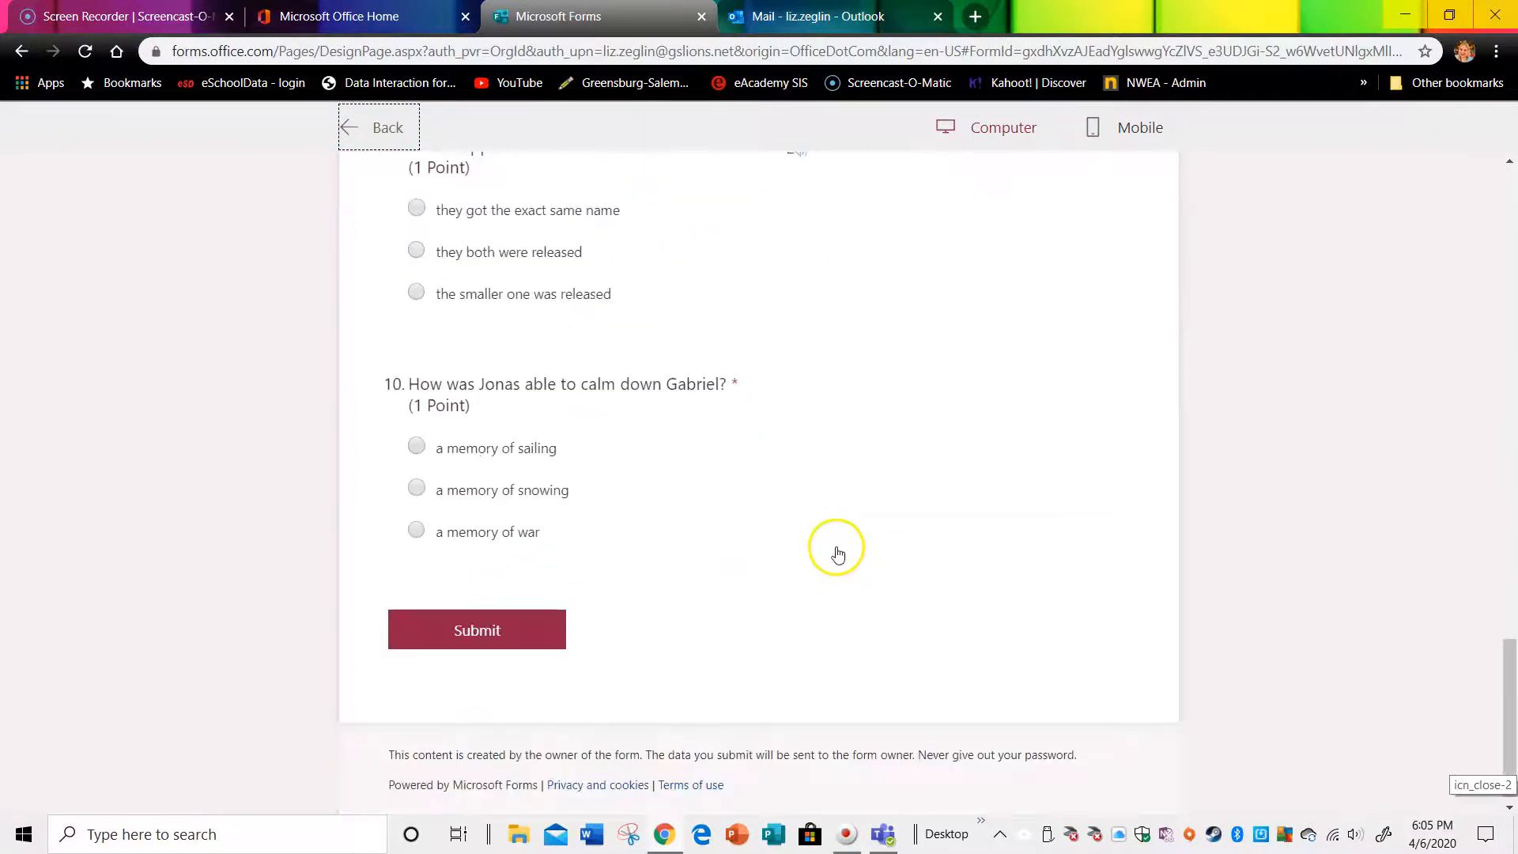
Leave the quiz preview and apply the black chalkboard theme with math formulas to the form.
{"action": "scroll", "coordinate": [838, 554], "scroll_direction": "up", "scroll_amount": 20}
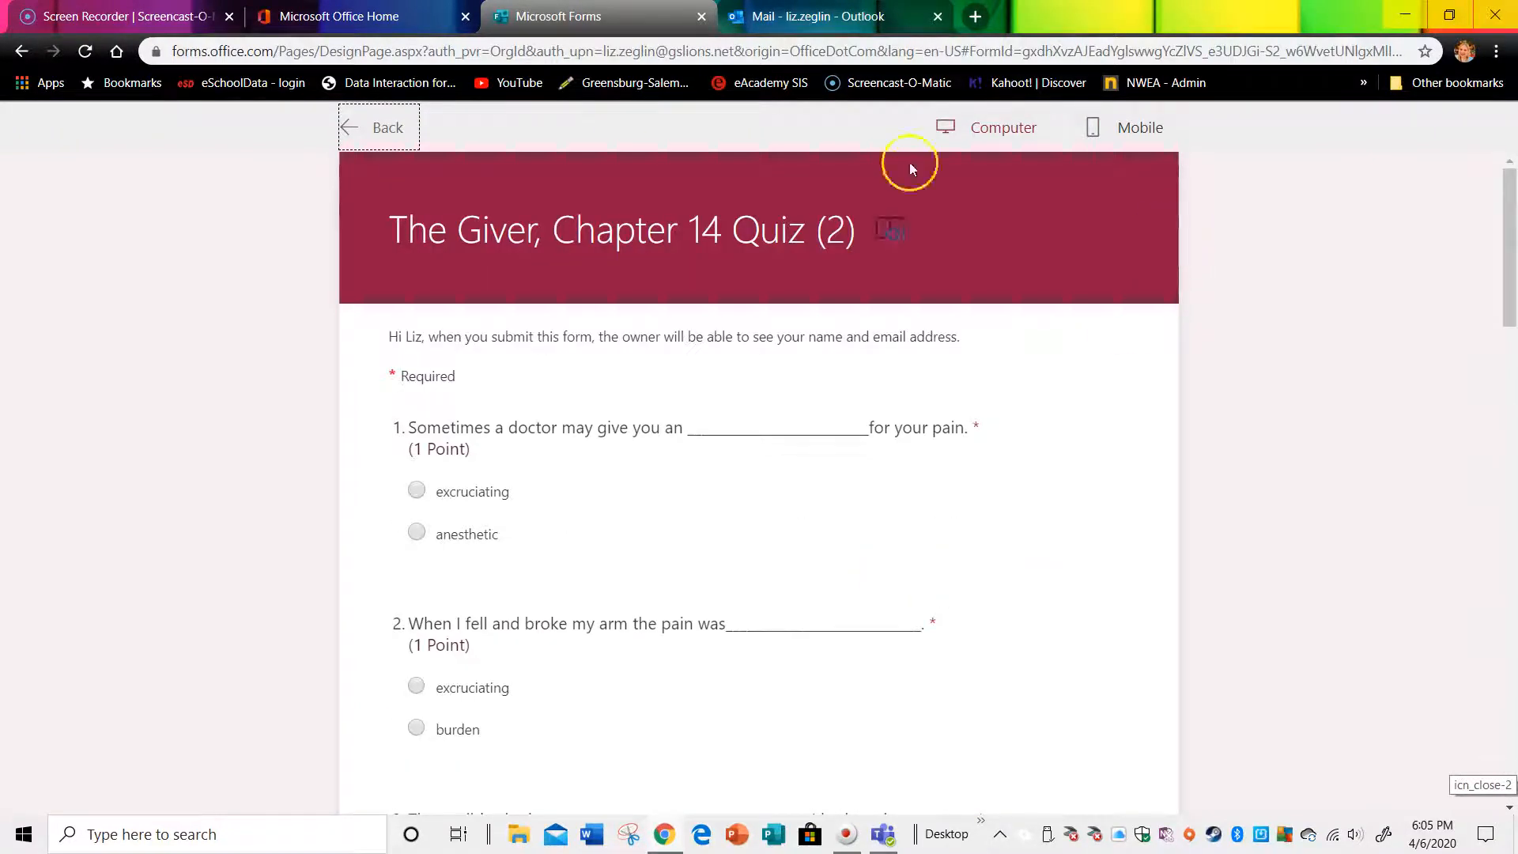
{"action": "left_click", "coordinate": [352, 139]}
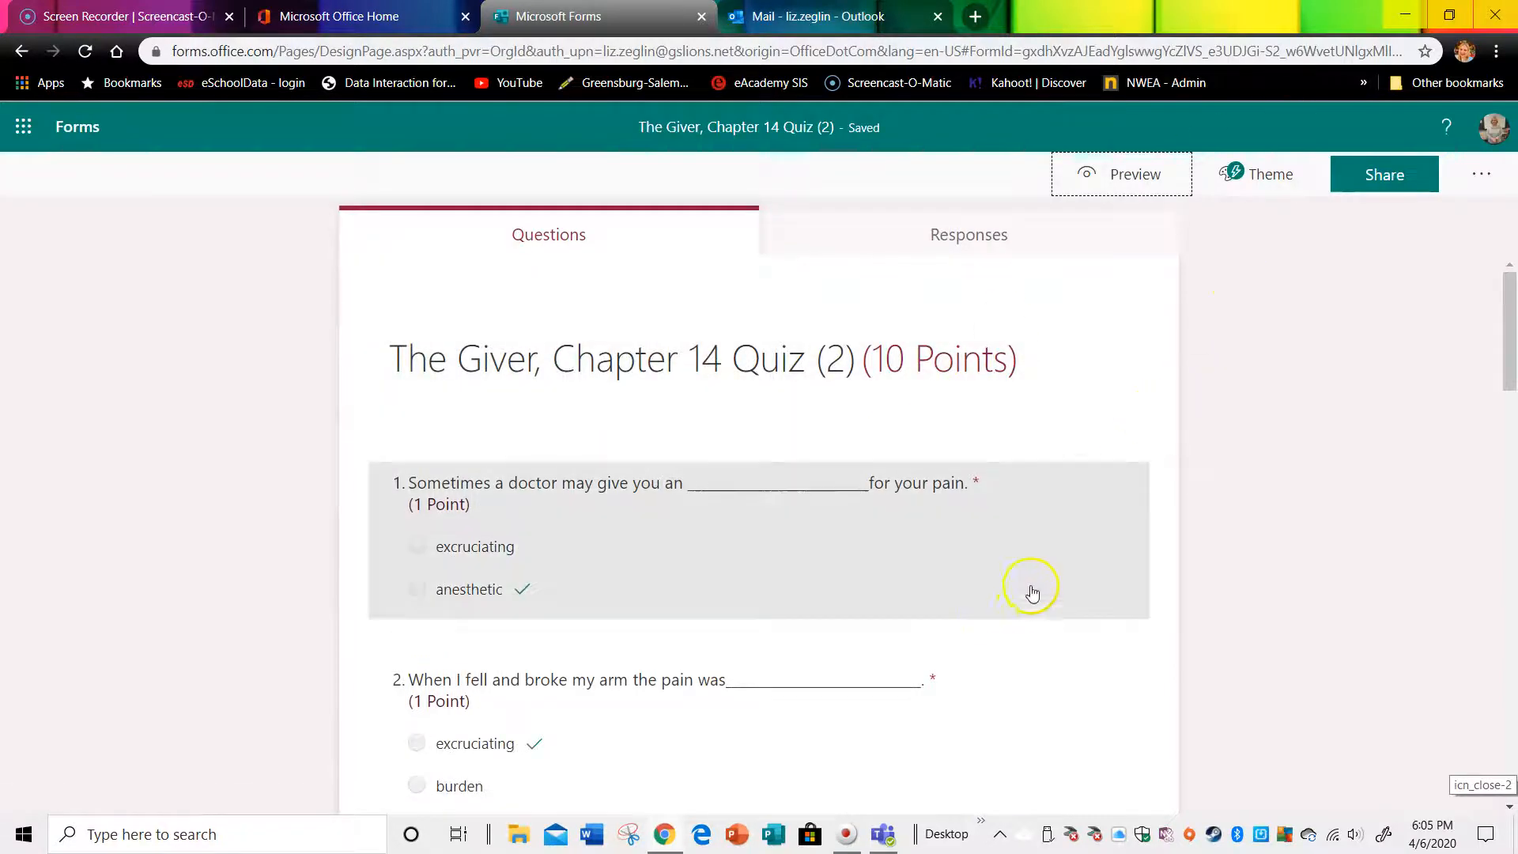
{"action": "left_click", "coordinate": [1248, 188]}
{"action": "scroll", "coordinate": [1286, 468], "scroll_direction": "down", "scroll_amount": 5}
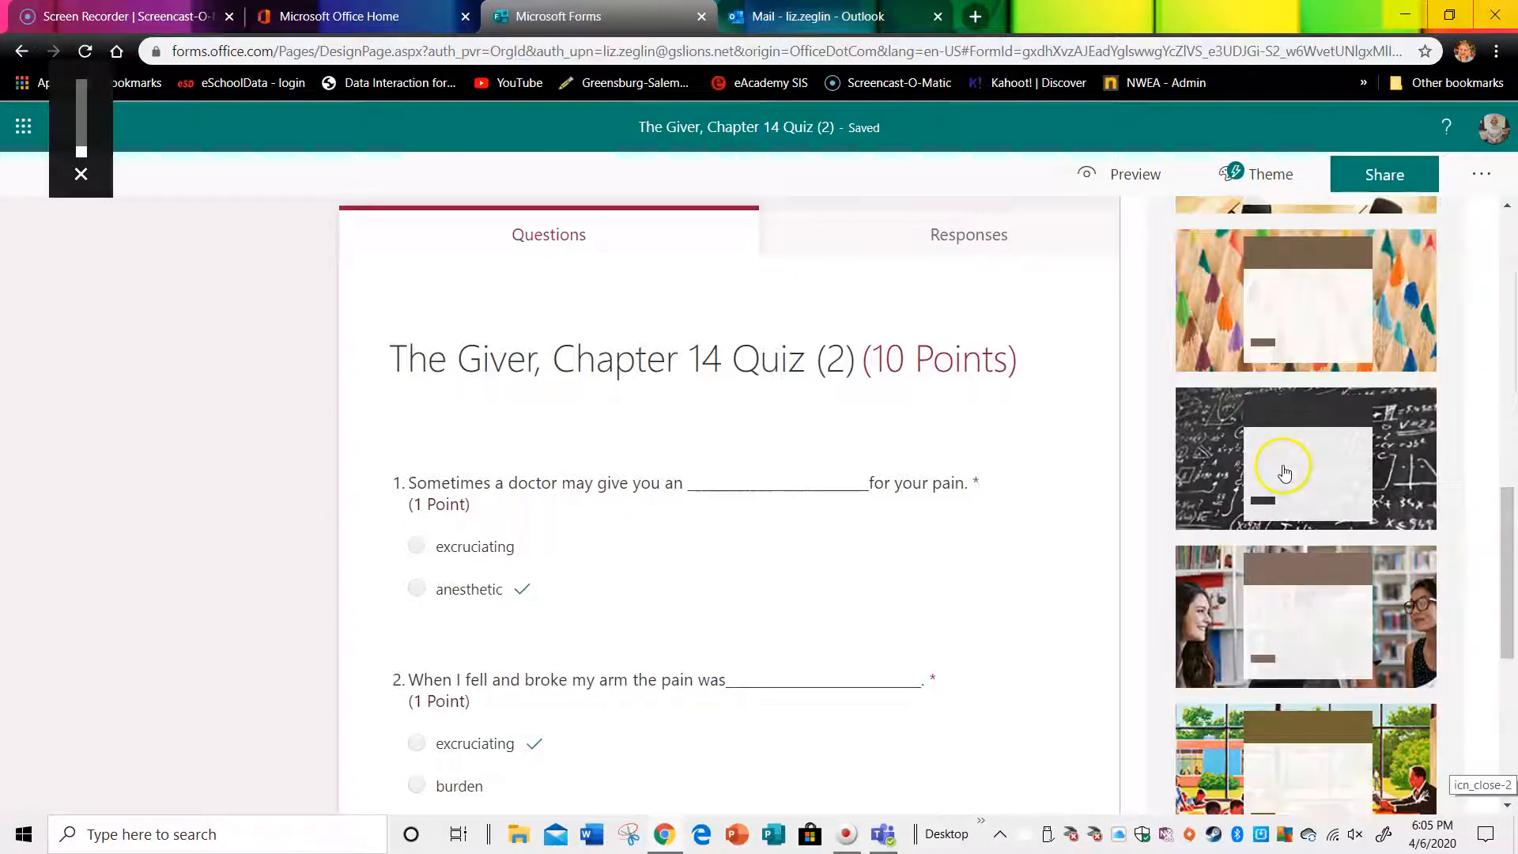
{"action": "left_click", "coordinate": [1231, 472]}
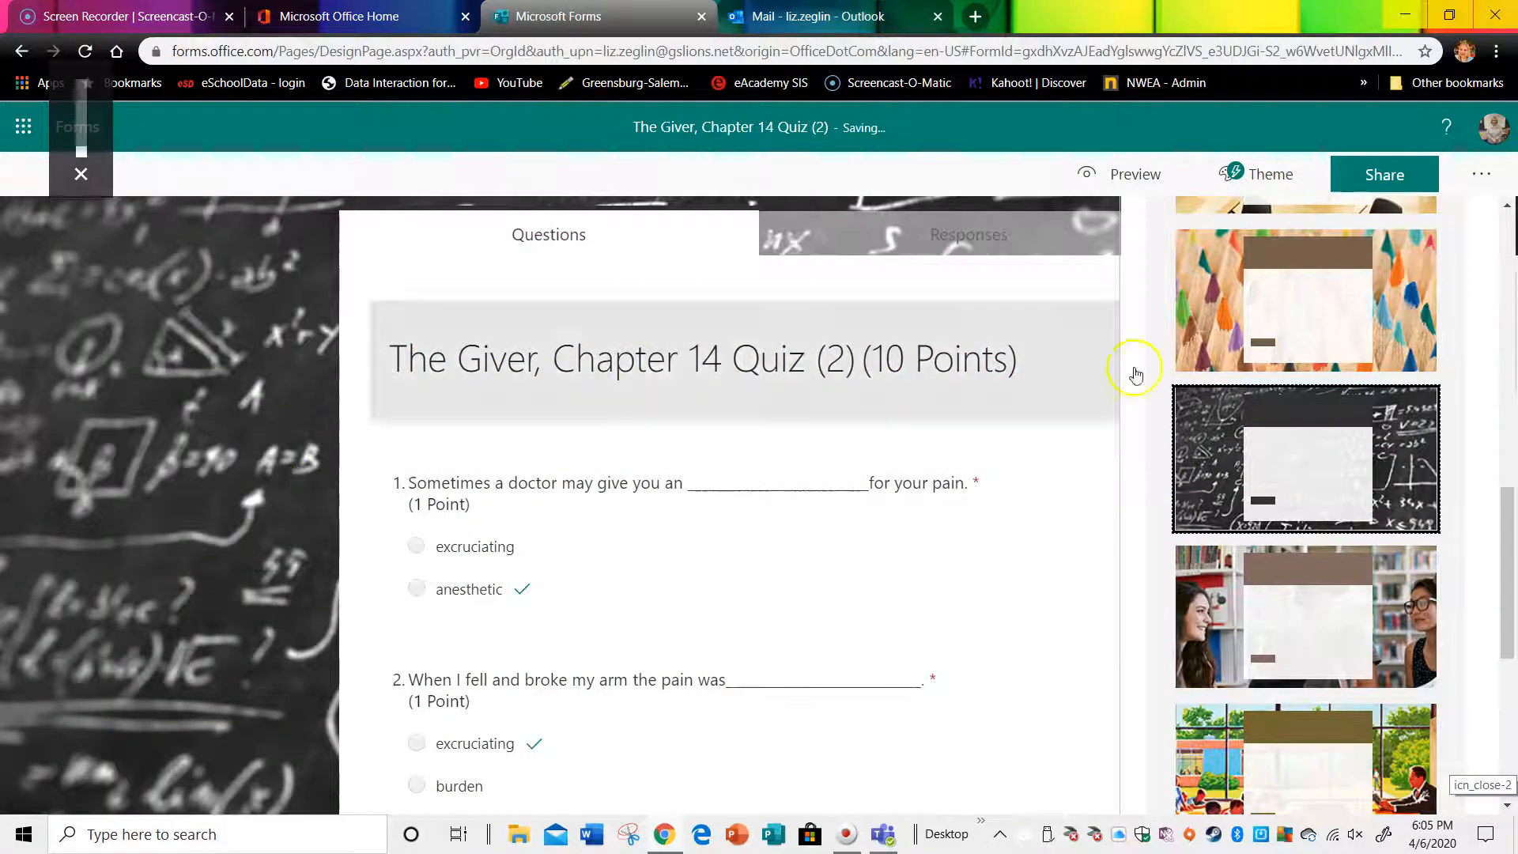
{"action": "left_click", "coordinate": [1115, 447]}
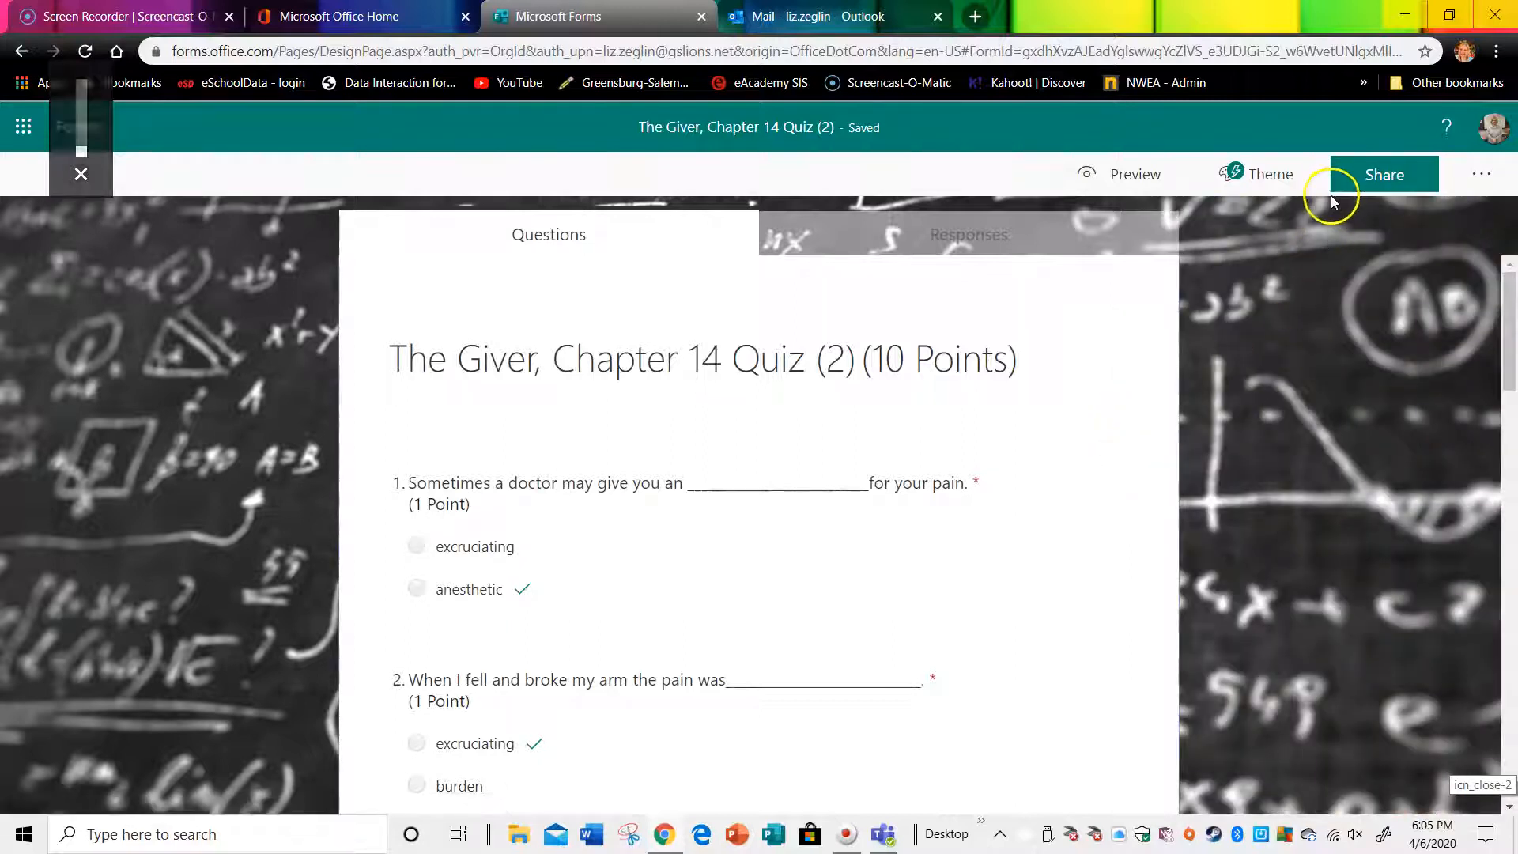
Create a collaboration link for viewing and editing the quiz, and copy it.
{"action": "left_click", "coordinate": [1355, 187]}
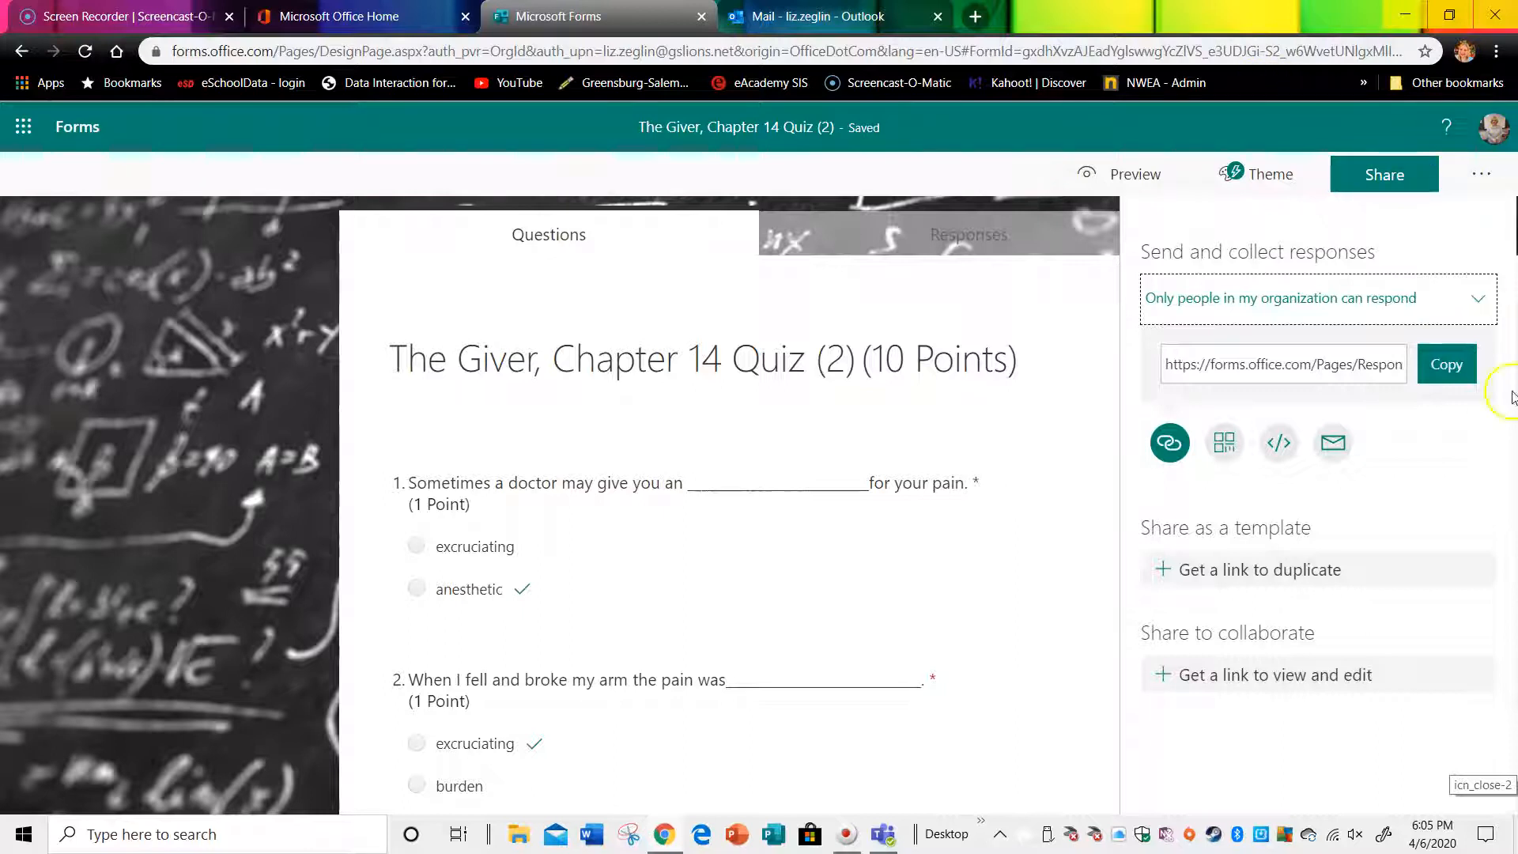
{"action": "left_click", "coordinate": [1196, 678]}
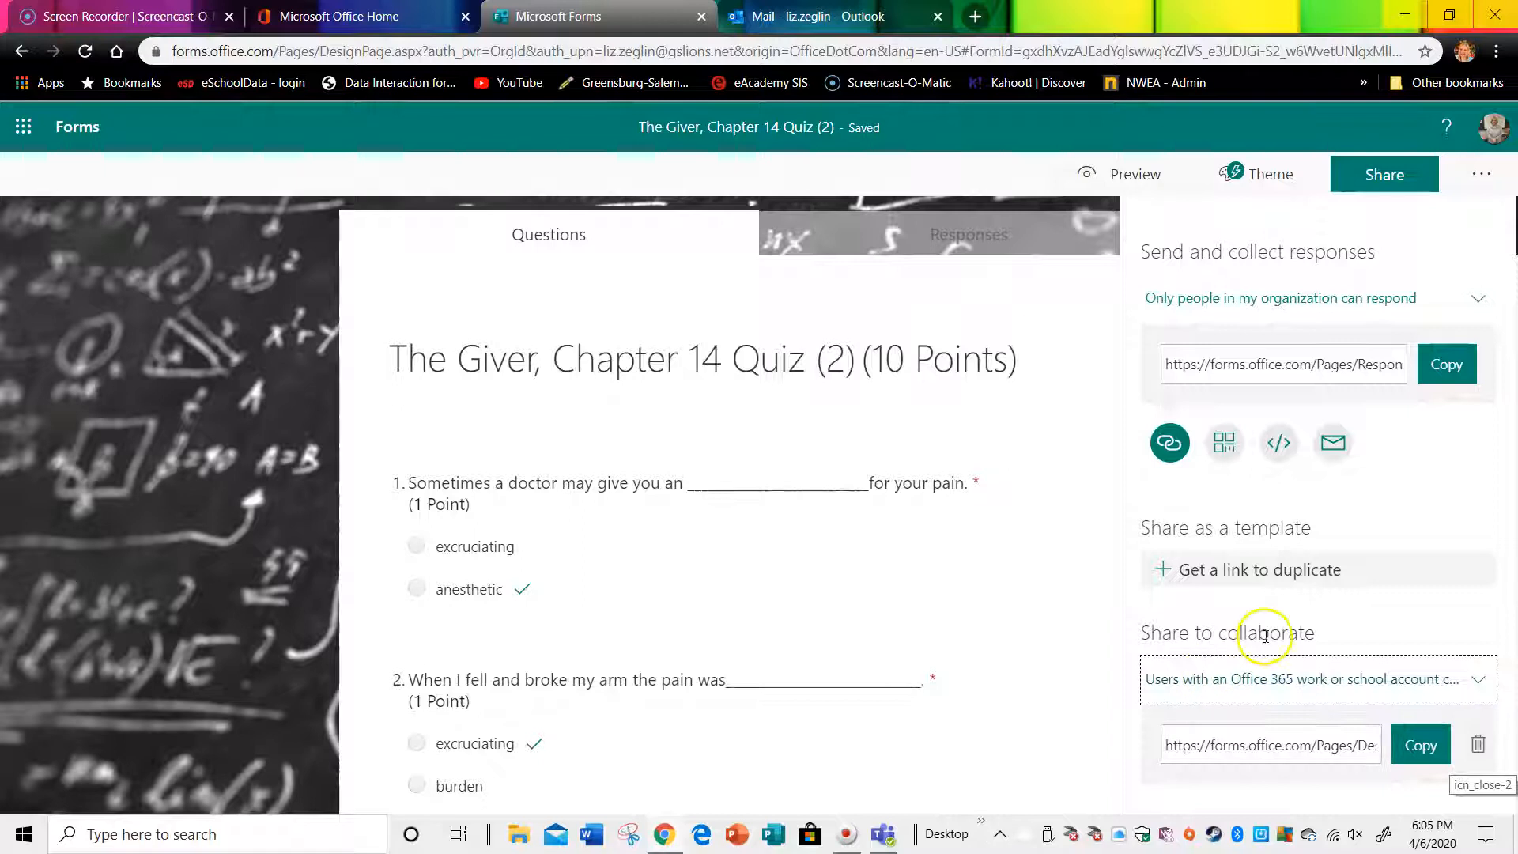
{"action": "left_click", "coordinate": [1420, 750]}
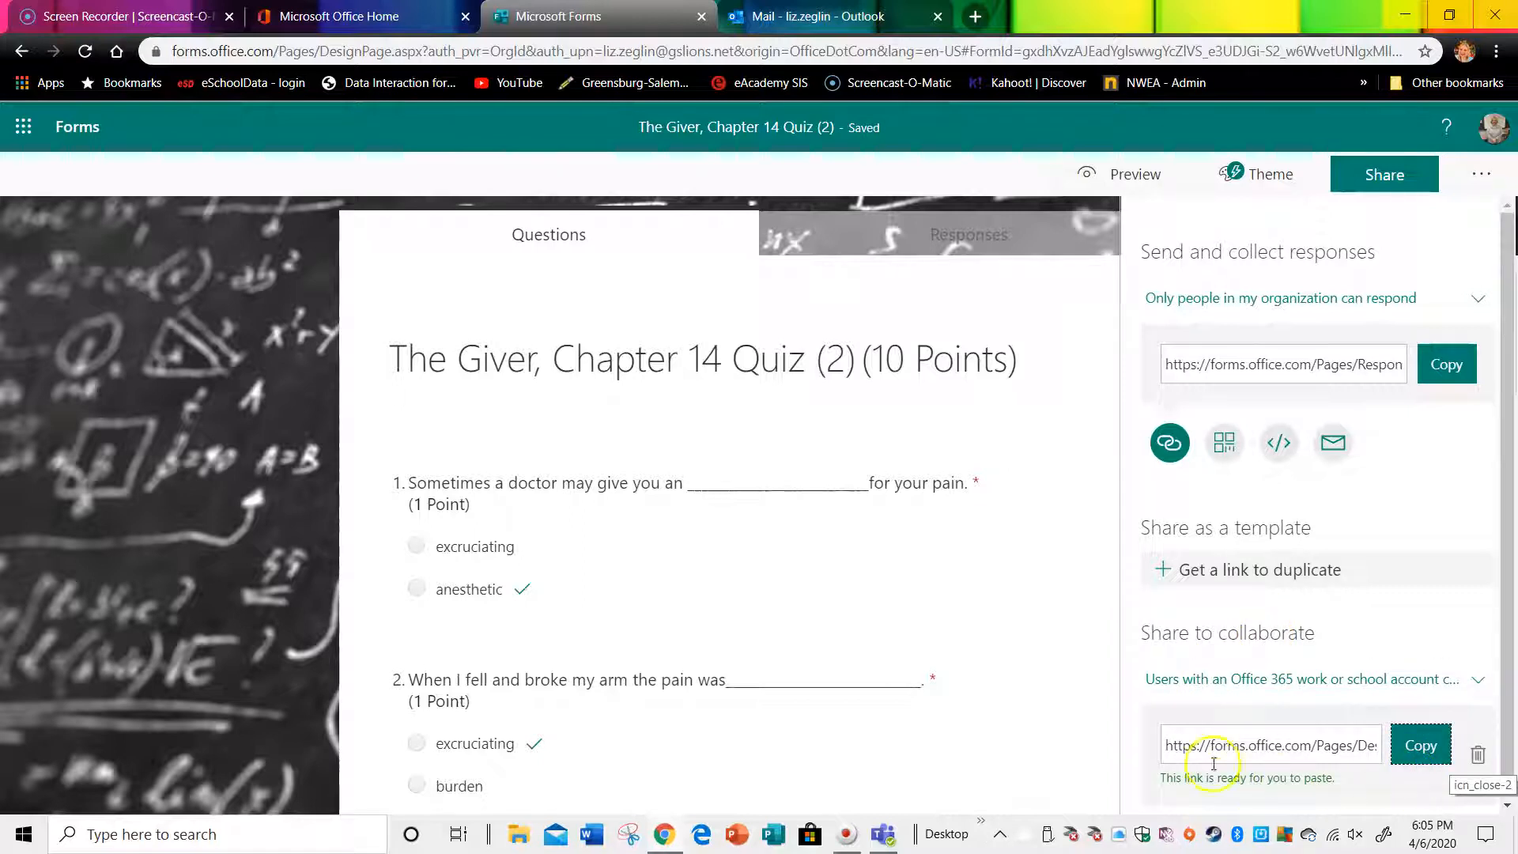
Switch to Outlook, open the draft about The Giver Chapters 12, 13, and 14, and paste the editing link under Chapter 14.
{"action": "left_click", "coordinate": [827, 17]}
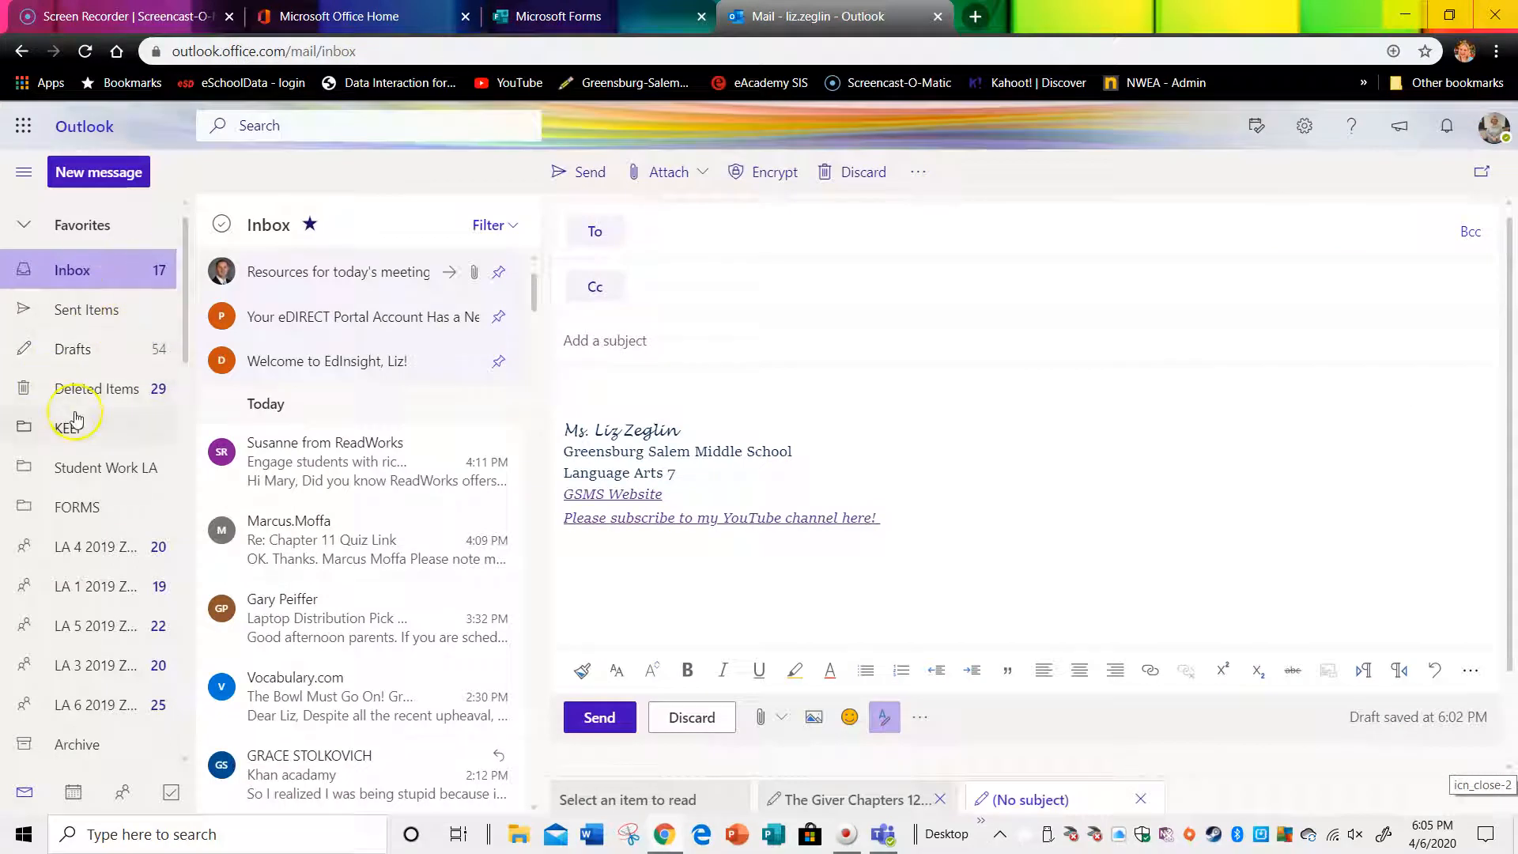
{"action": "left_click", "coordinate": [78, 349]}
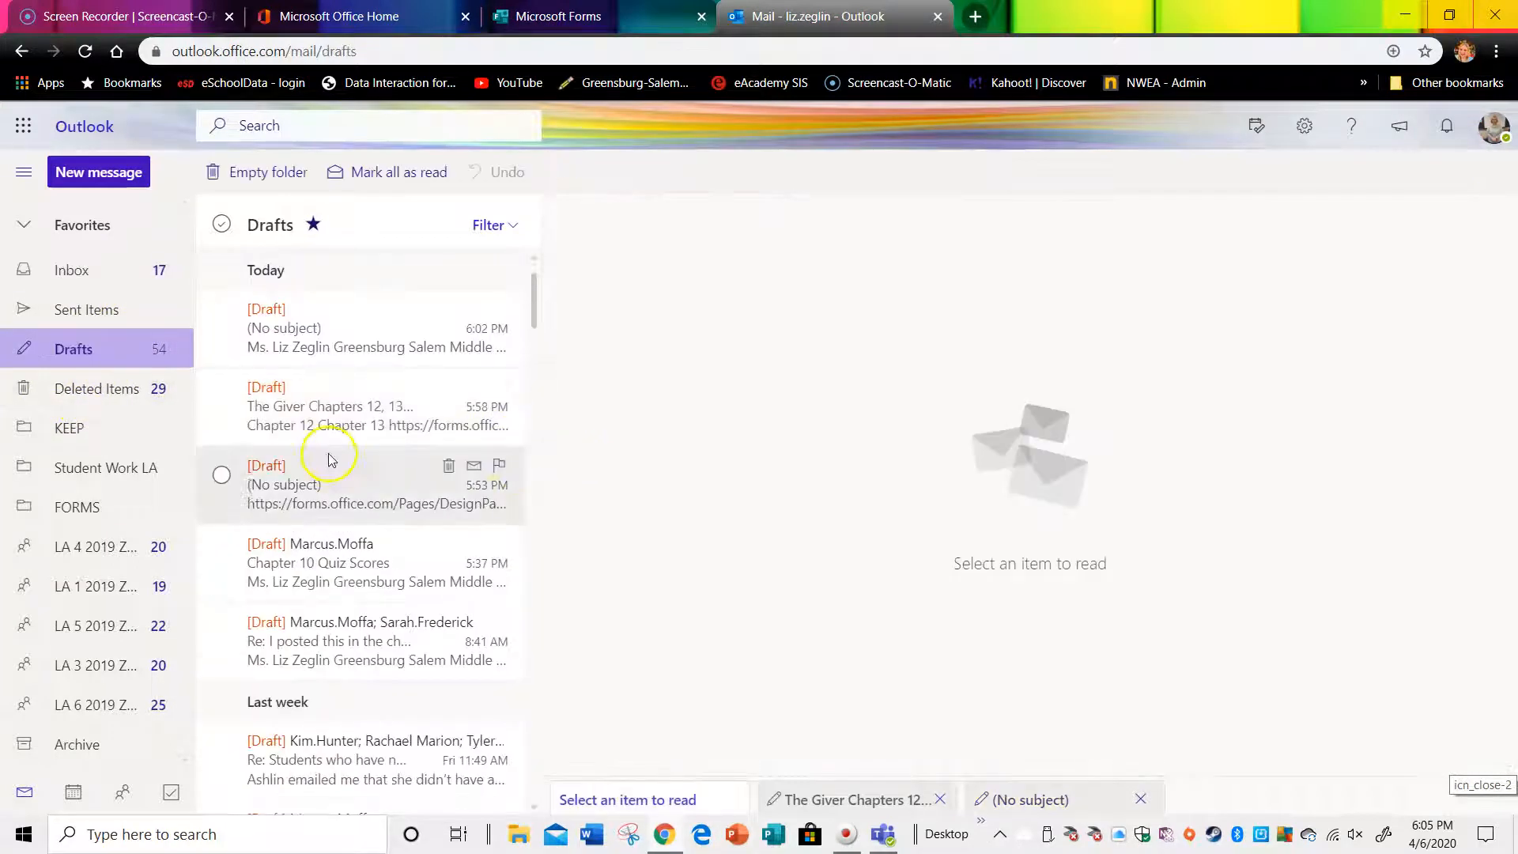
{"action": "left_click", "coordinate": [332, 406]}
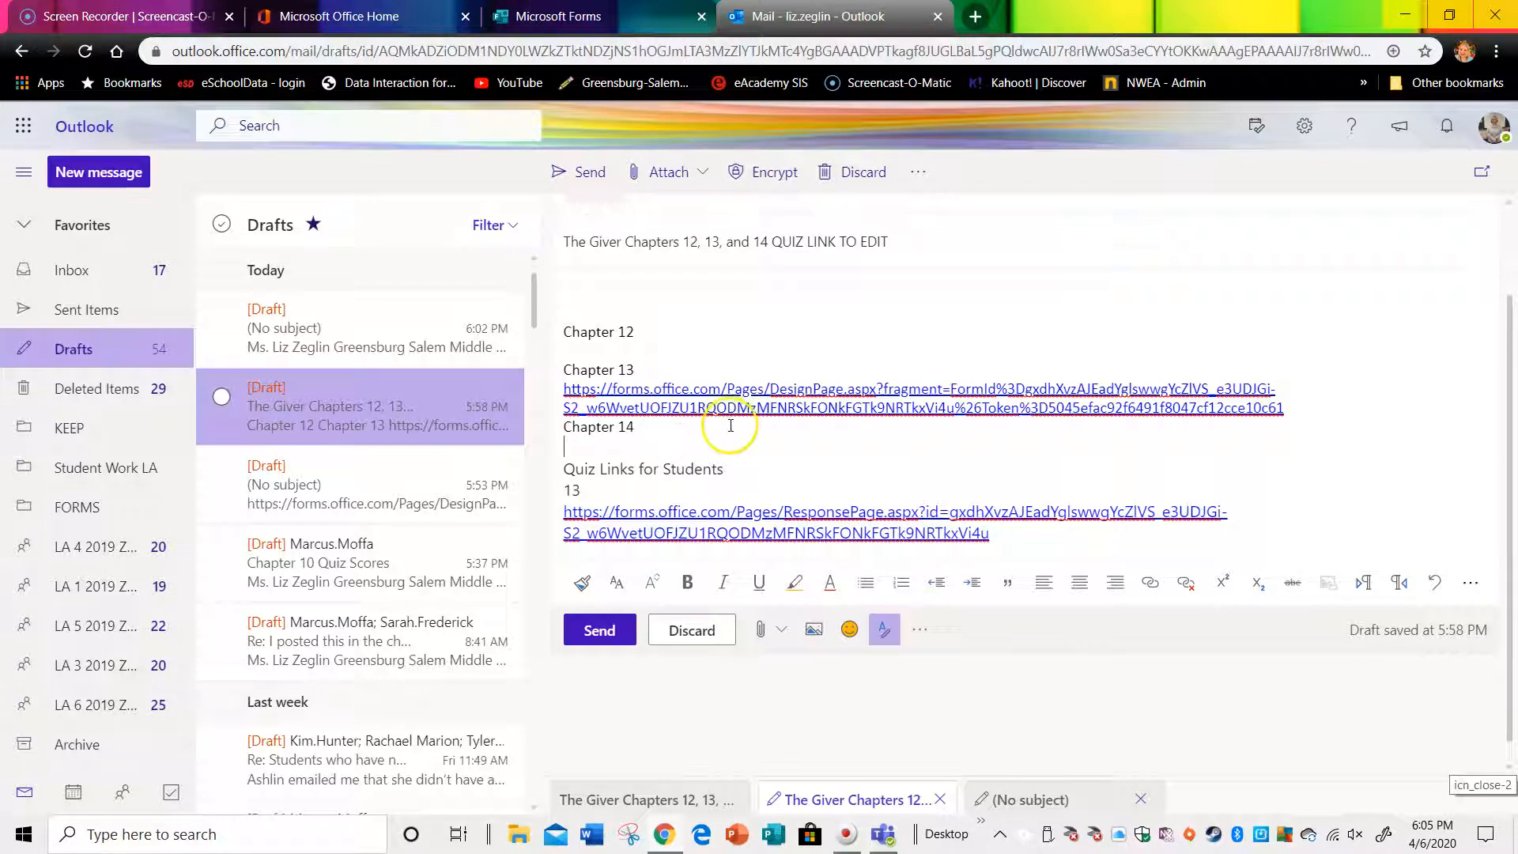
{"action": "key", "text": "ctrl+v"}
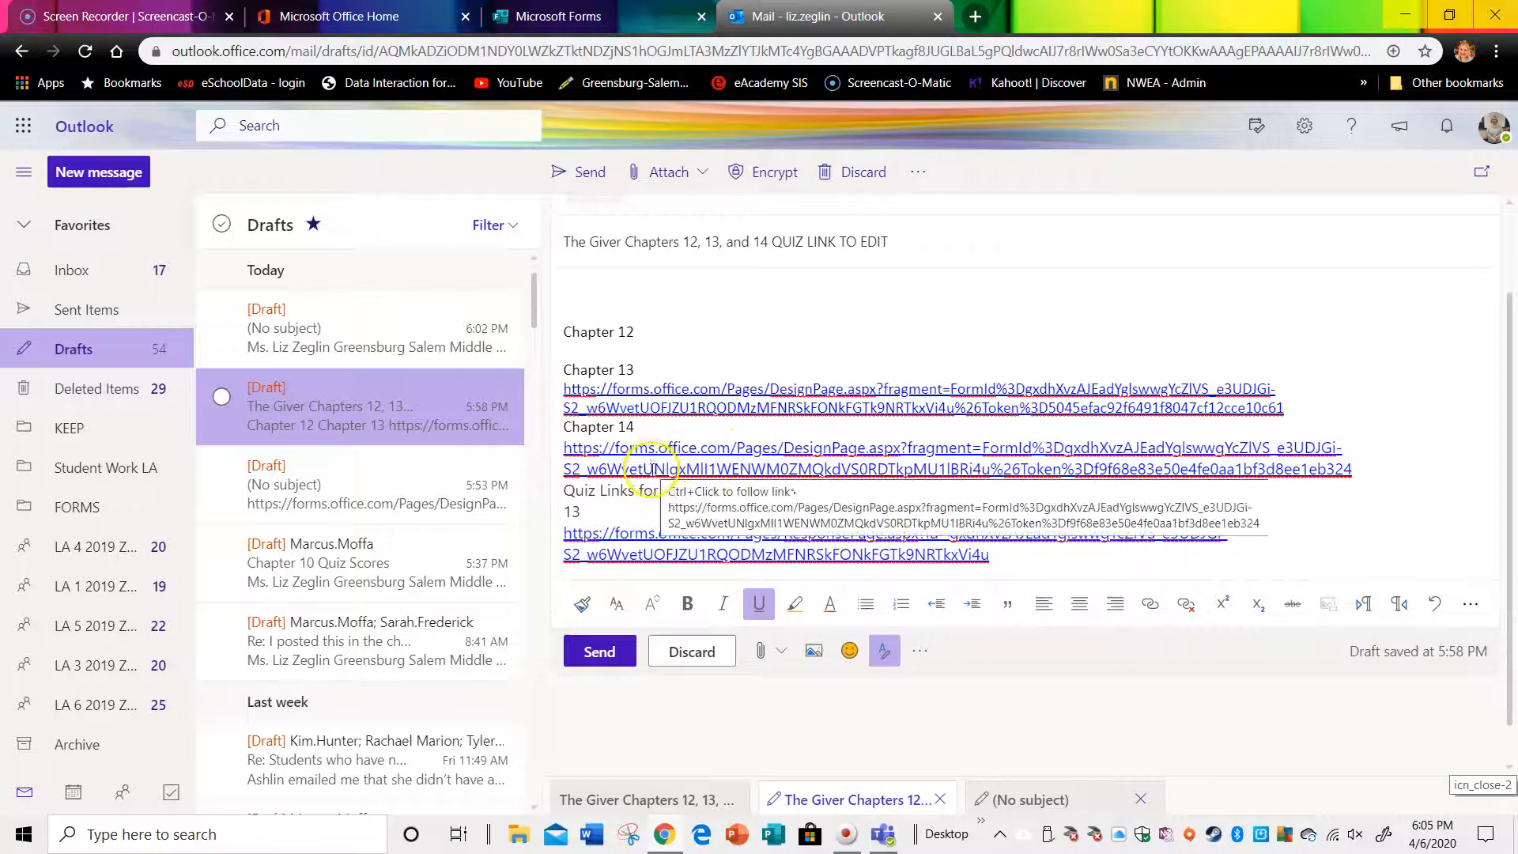
Copy the quiz's response link from Forms and paste it under a new 14 line beneath Quiz Links for Students in the Outlook draft.
{"action": "left_click", "coordinate": [545, 18]}
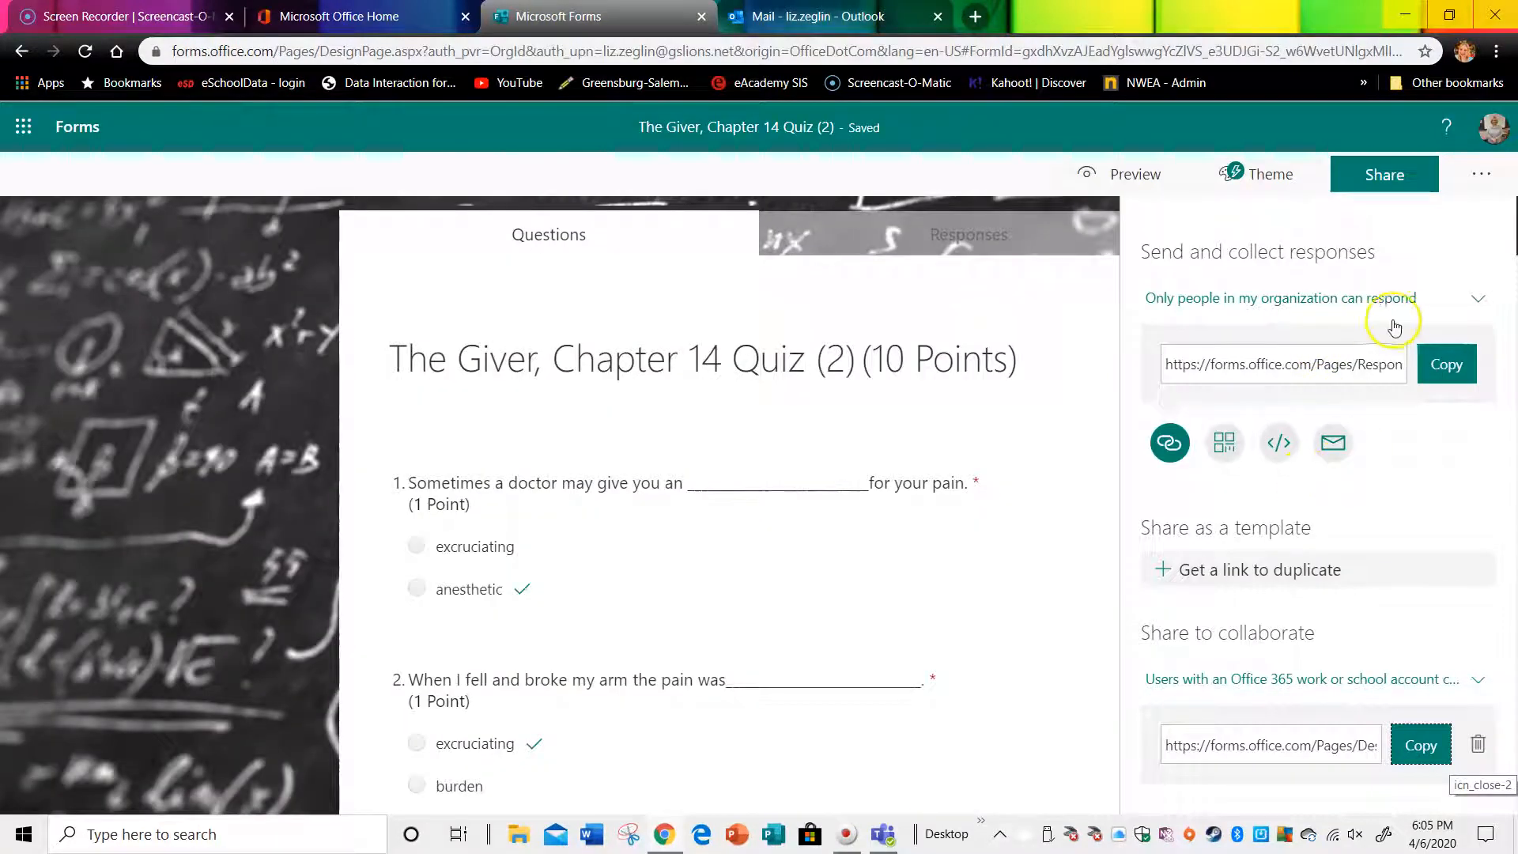
{"action": "left_click", "coordinate": [1439, 366]}
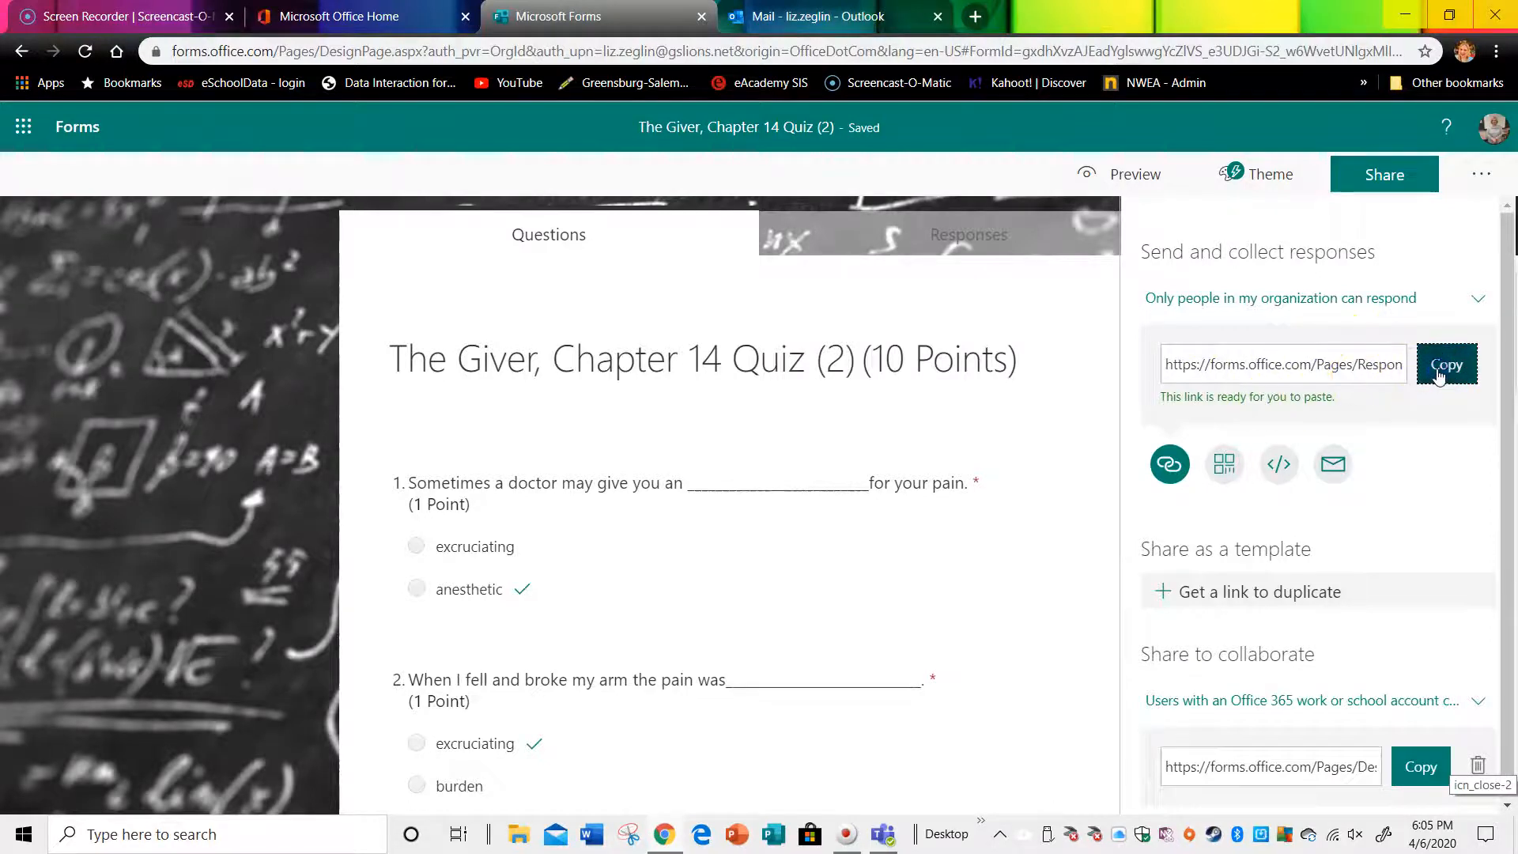
{"action": "left_click", "coordinate": [822, 17]}
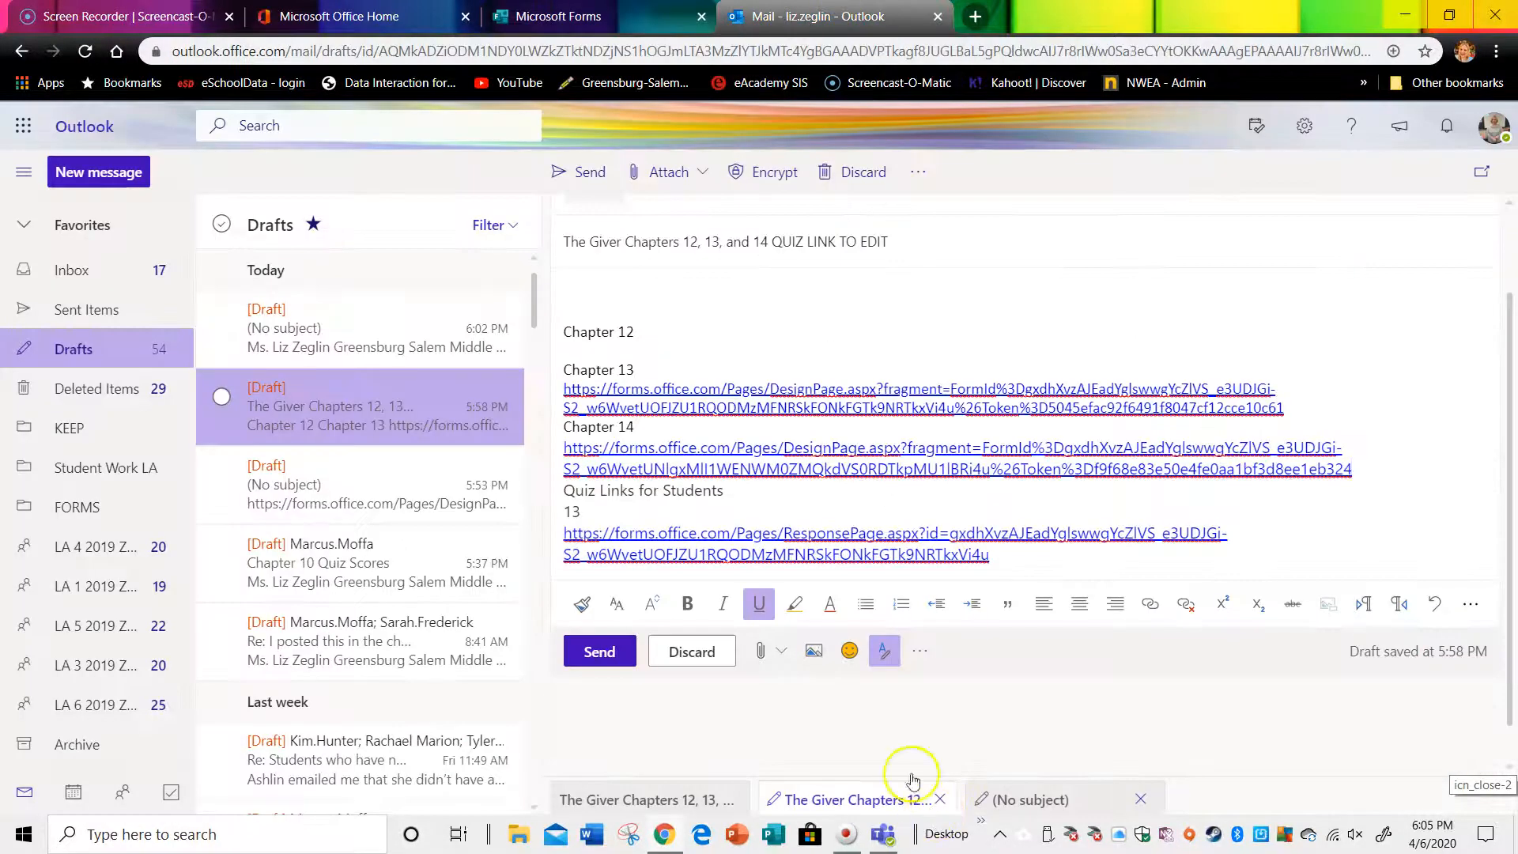
{"action": "scroll", "coordinate": [957, 538], "scroll_direction": "down", "scroll_amount": 1}
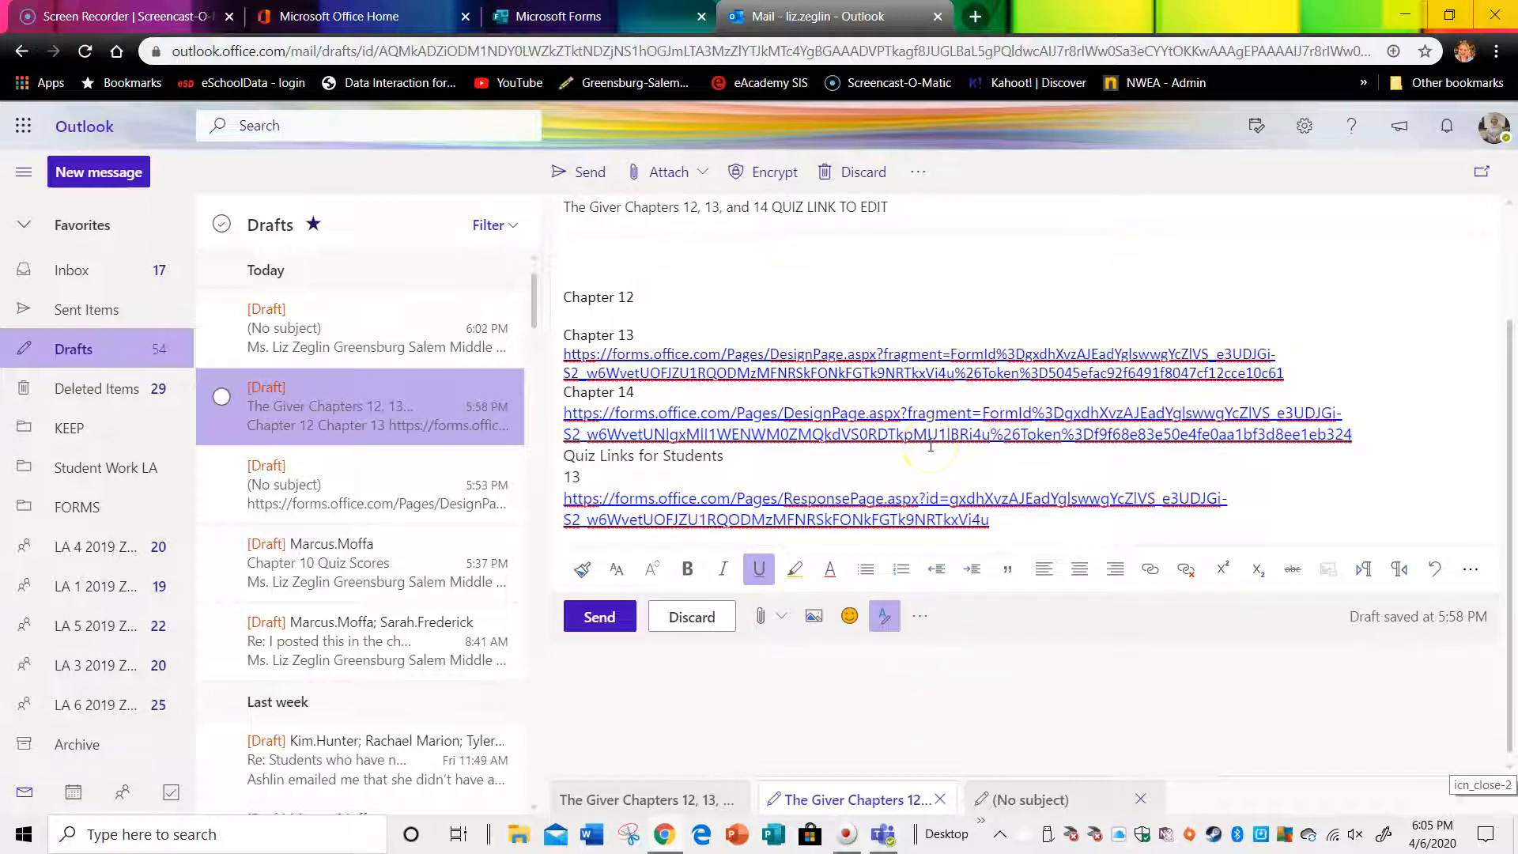
{"action": "scroll", "coordinate": [931, 445], "scroll_direction": "up", "scroll_amount": 3}
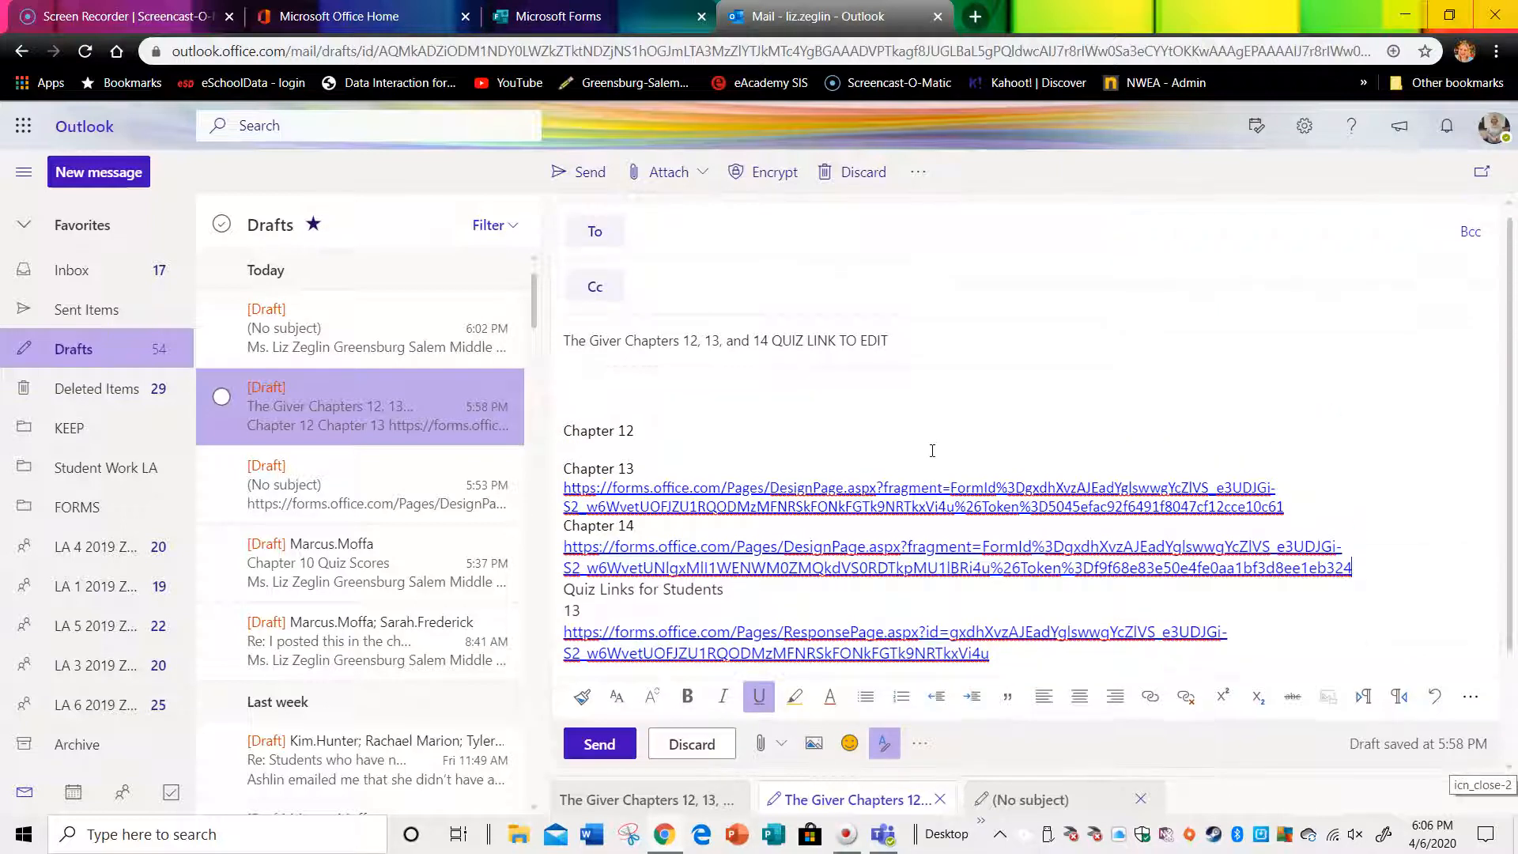
{"action": "scroll", "coordinate": [932, 451], "scroll_direction": "down", "scroll_amount": 3}
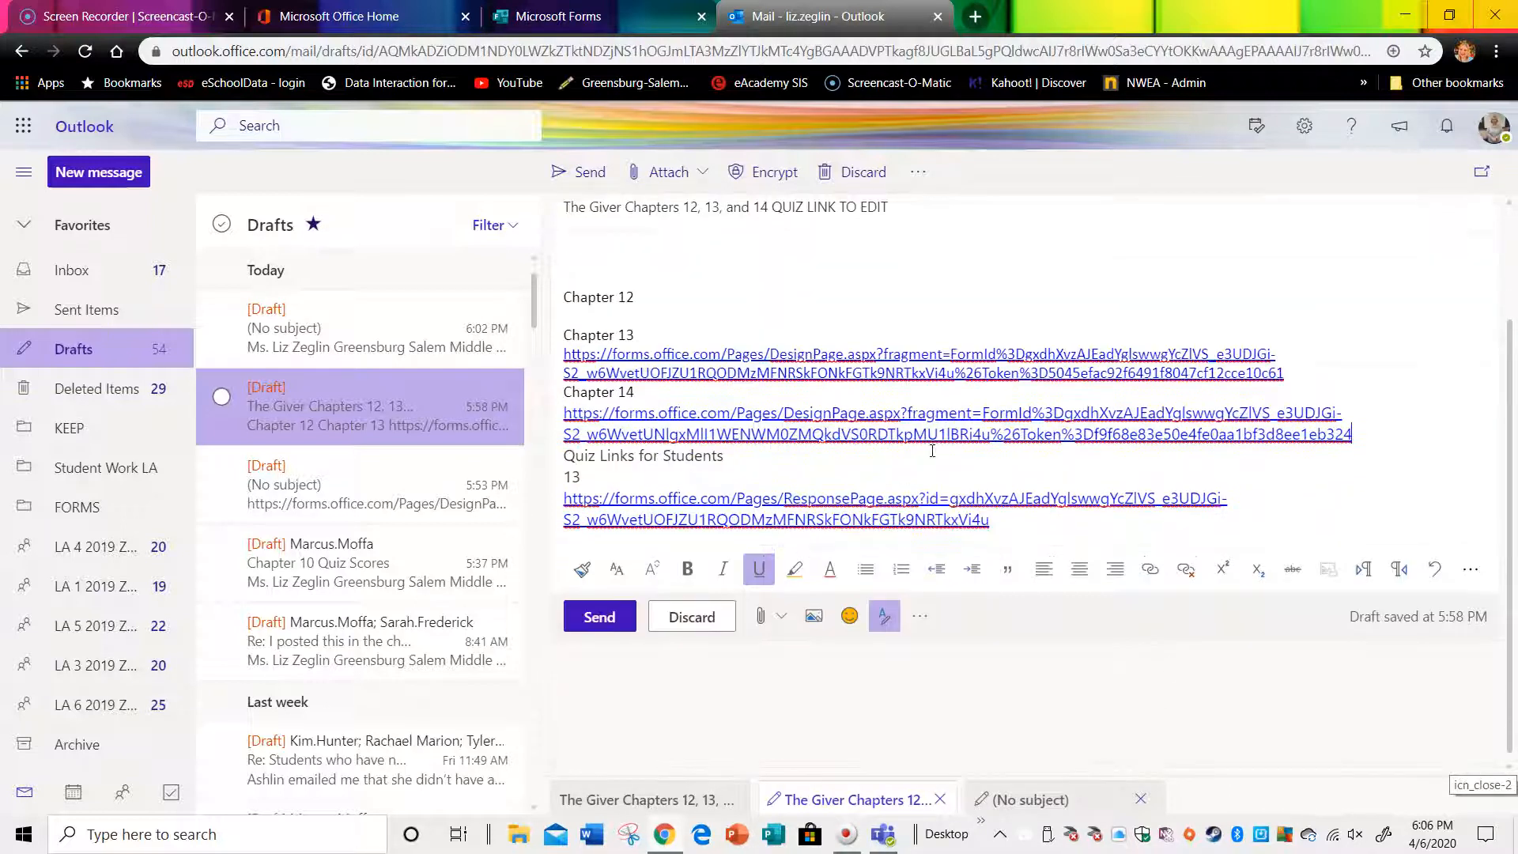
{"action": "key", "text": "Return"}
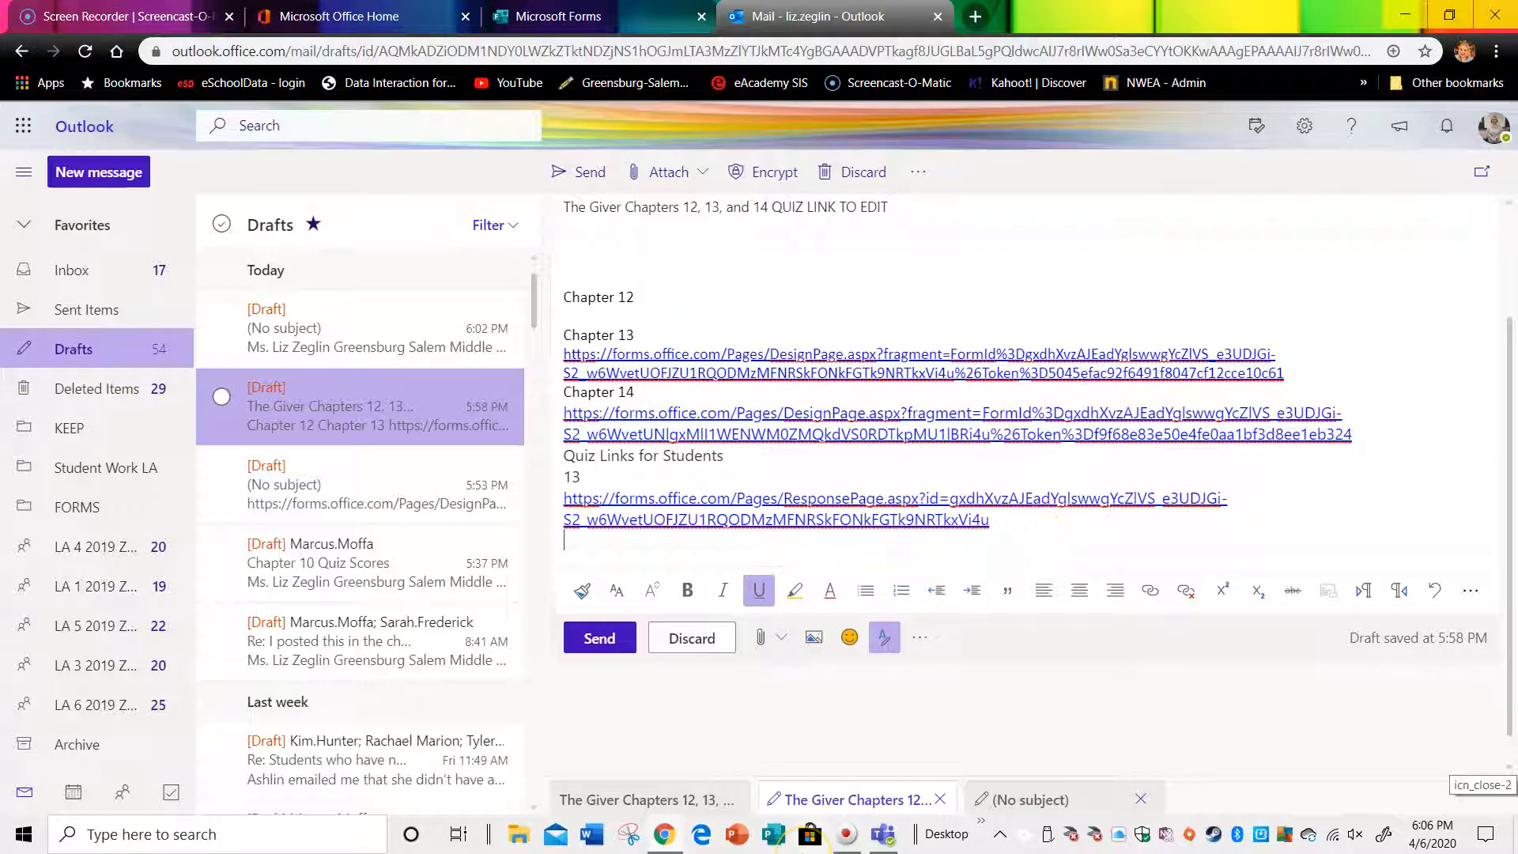
{"action": "type", "text": "14"}
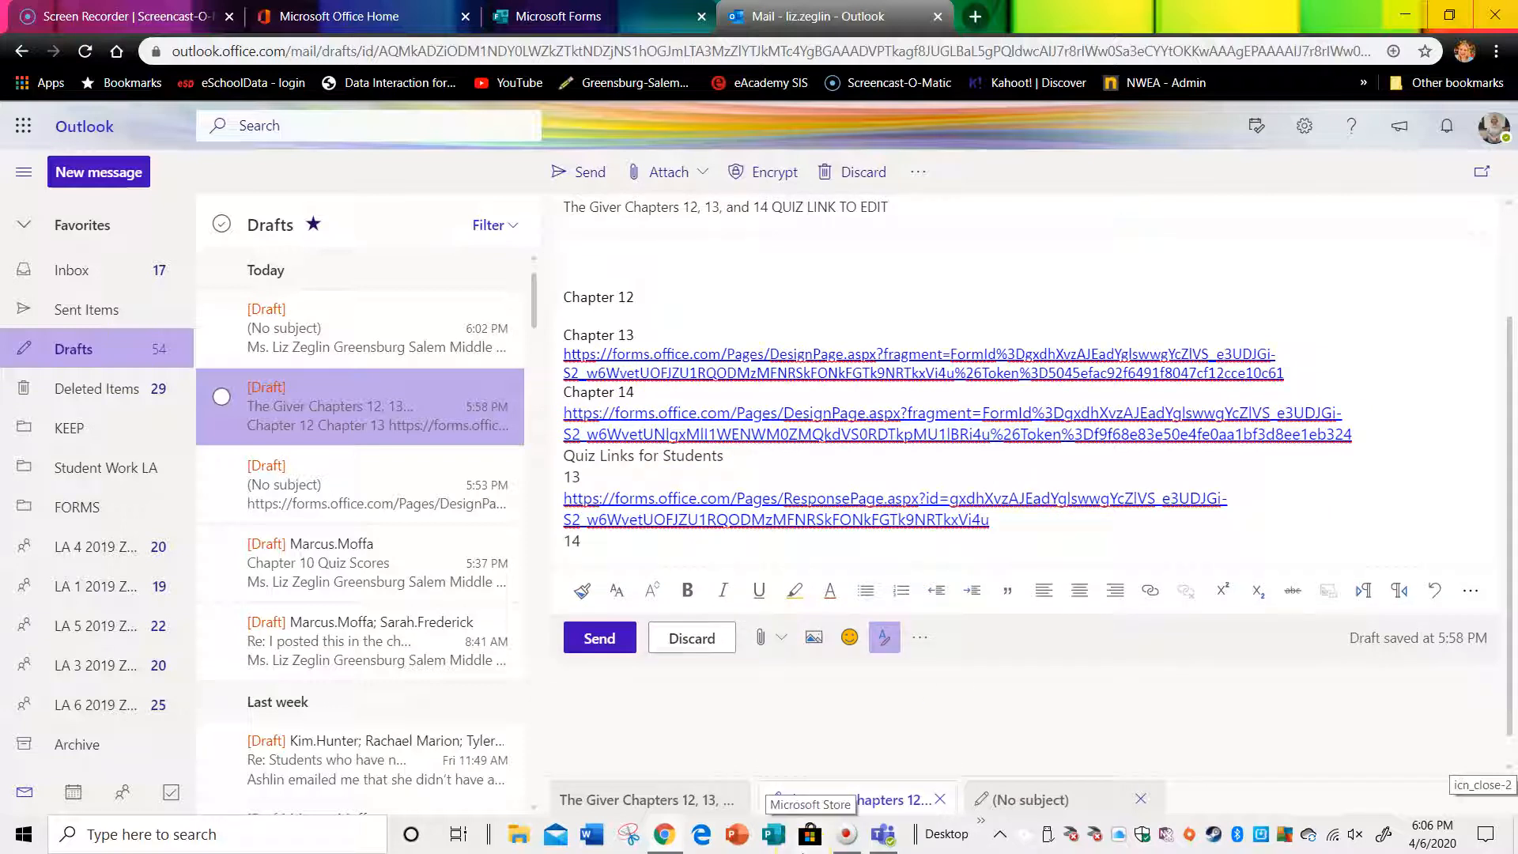
{"action": "key", "text": "Return"}
{"action": "key", "text": "ctrl+v"}
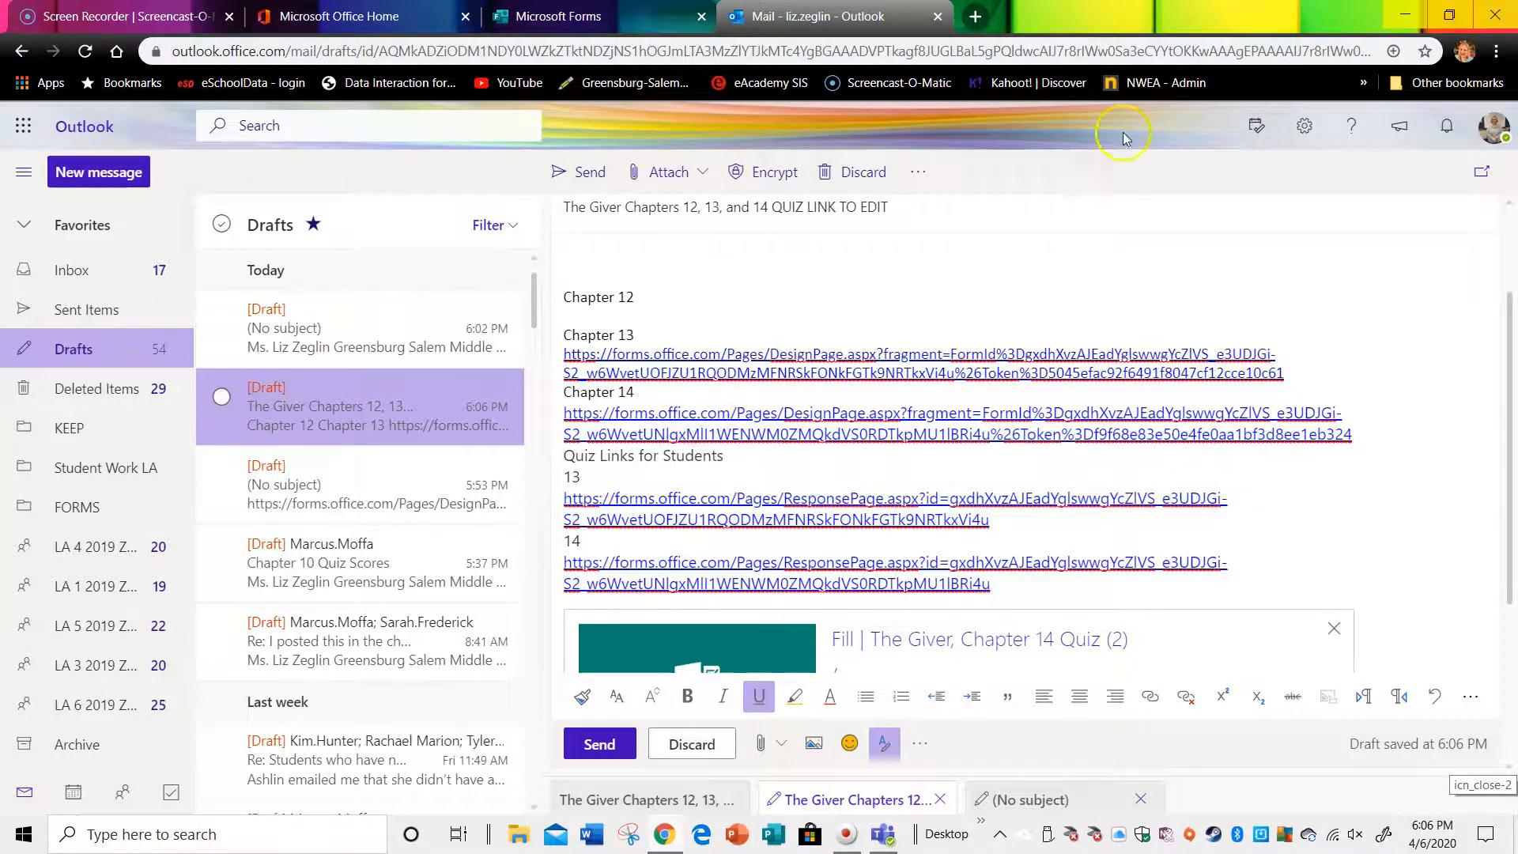
{"action": "left_click", "coordinate": [570, 9]}
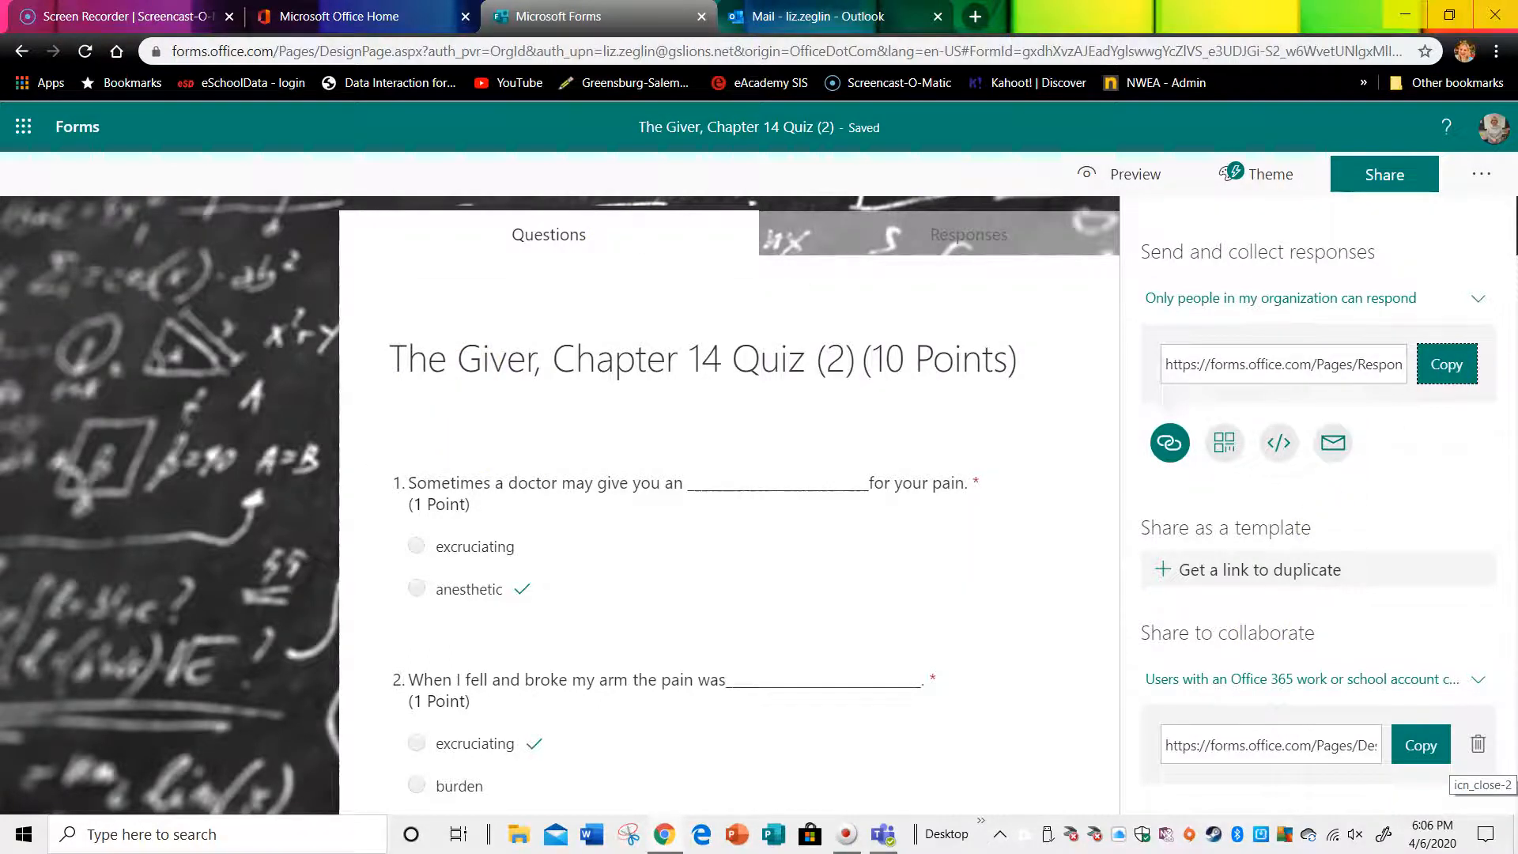
{"action": "key", "text": "ctrl+Tab"}
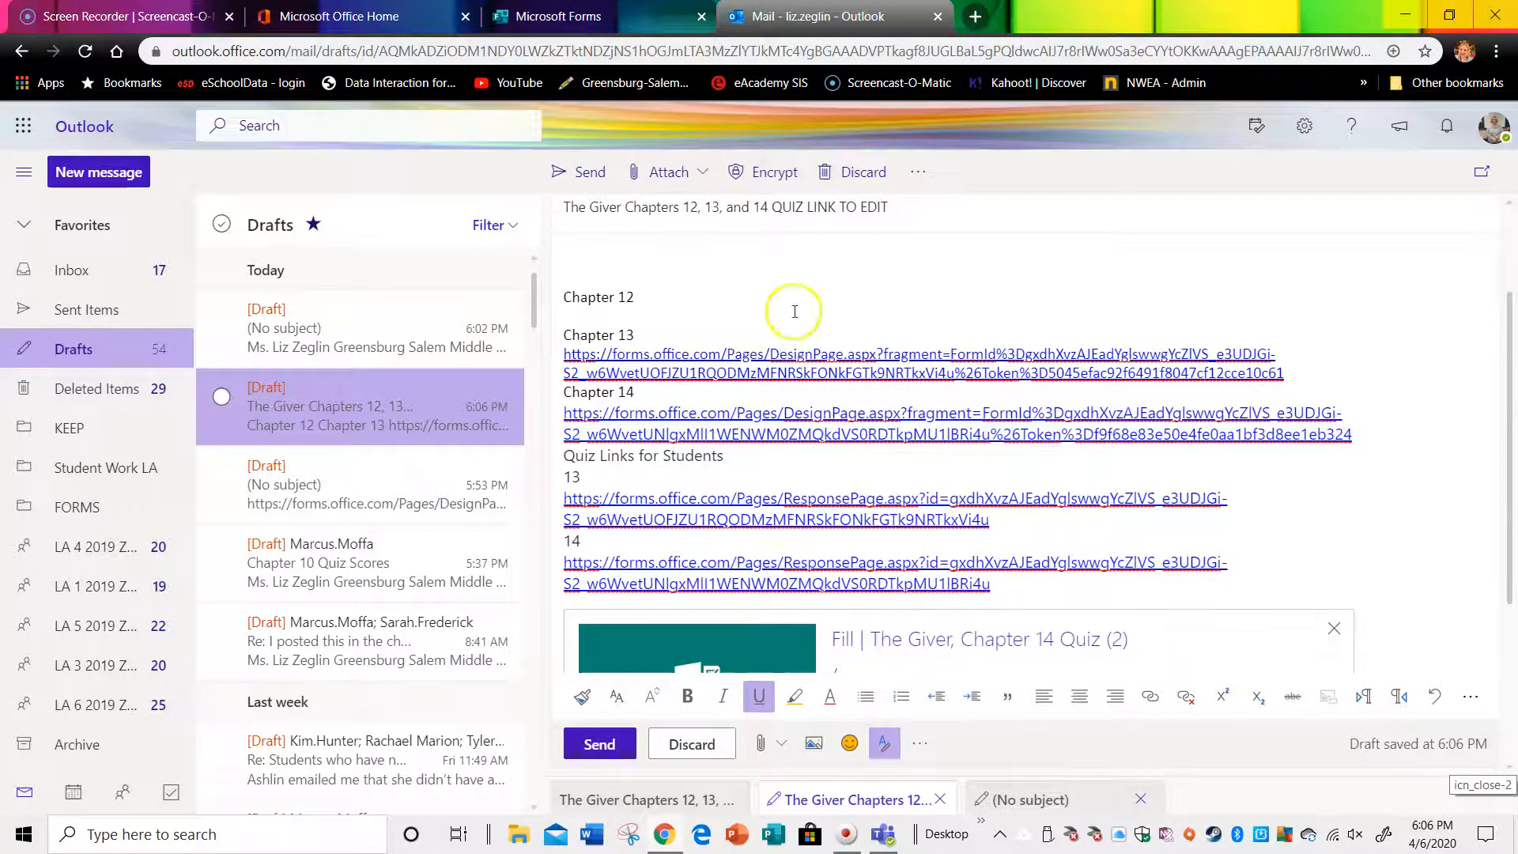
Switch to Forms and replace the (2) ending The Giver, Chapter 14 Quiz title with the teacher's surname in capitals and PERIOD 1.
{"action": "left_click", "coordinate": [568, 19]}
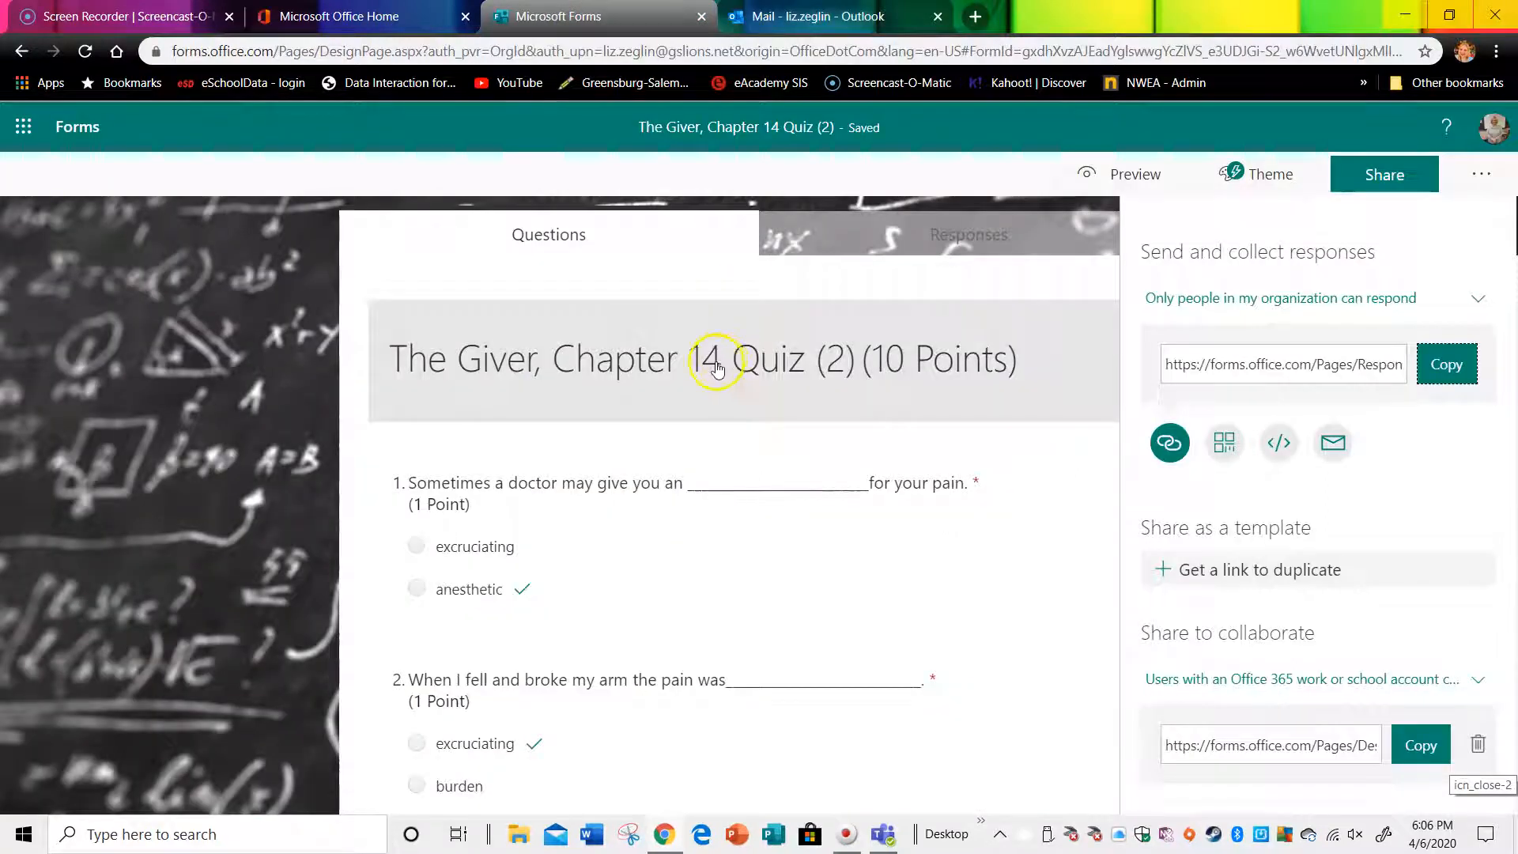
{"action": "left_click", "coordinate": [870, 360]}
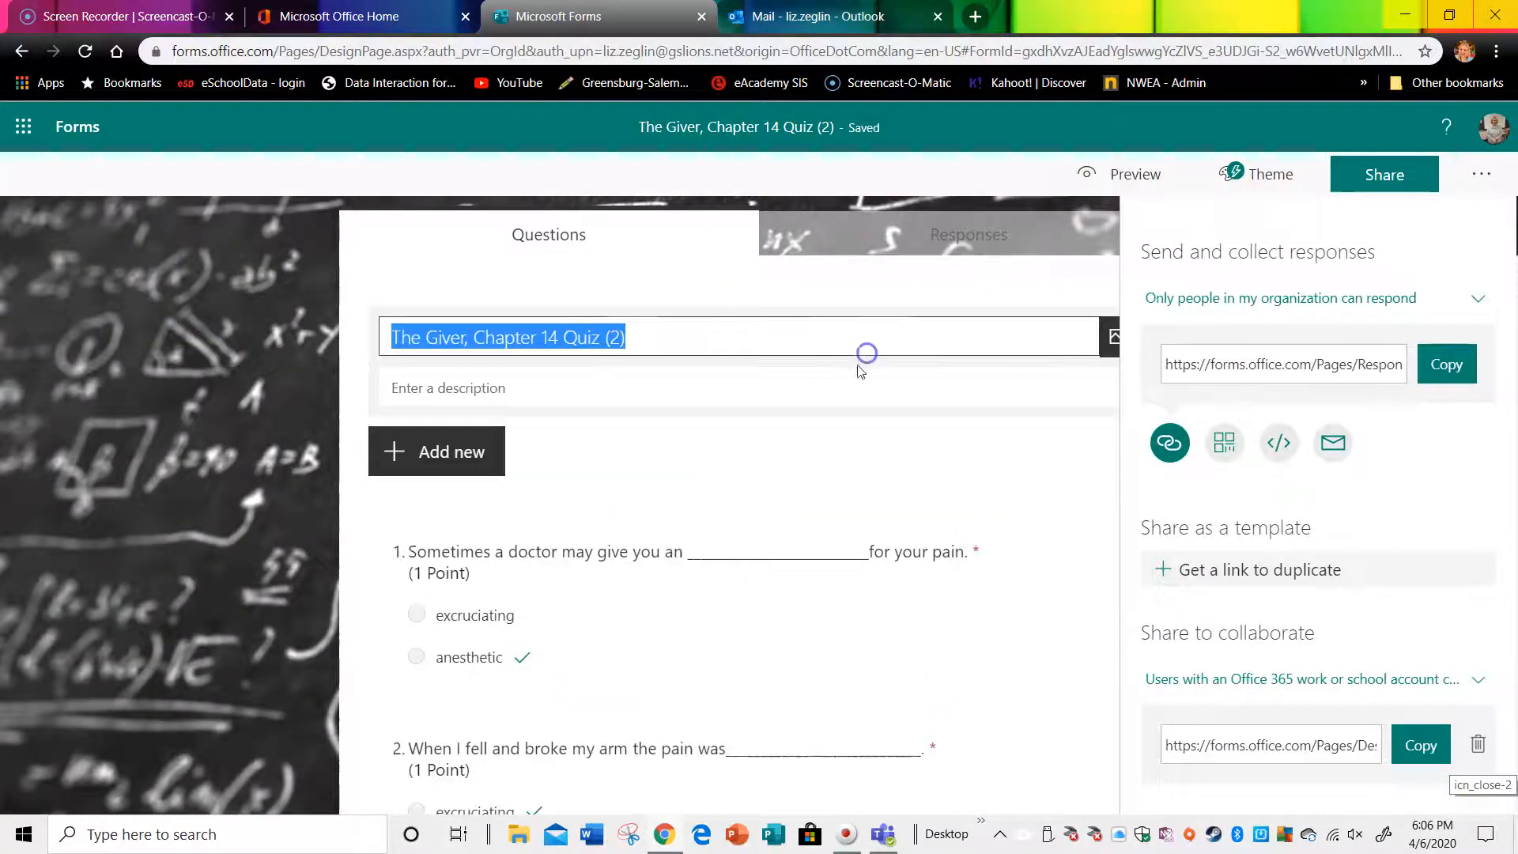
{"action": "left_click", "coordinate": [632, 340]}
{"action": "key", "text": "BackSpace"}
{"action": "key", "text": "BackSpace"}
{"action": "key", "text": "BackSpace"}
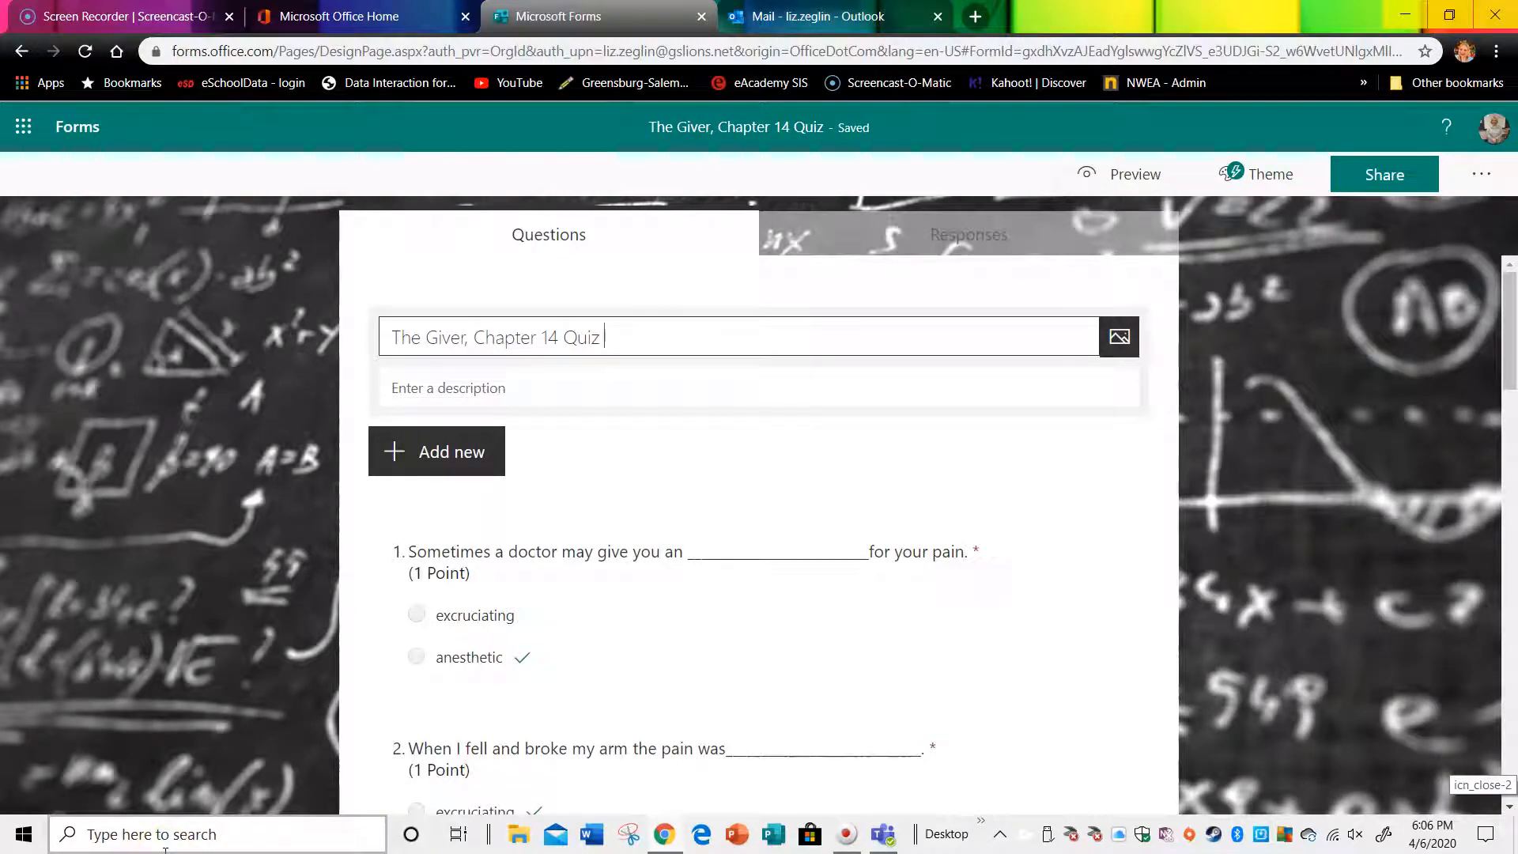
{"action": "type", "text": "ZGE"}
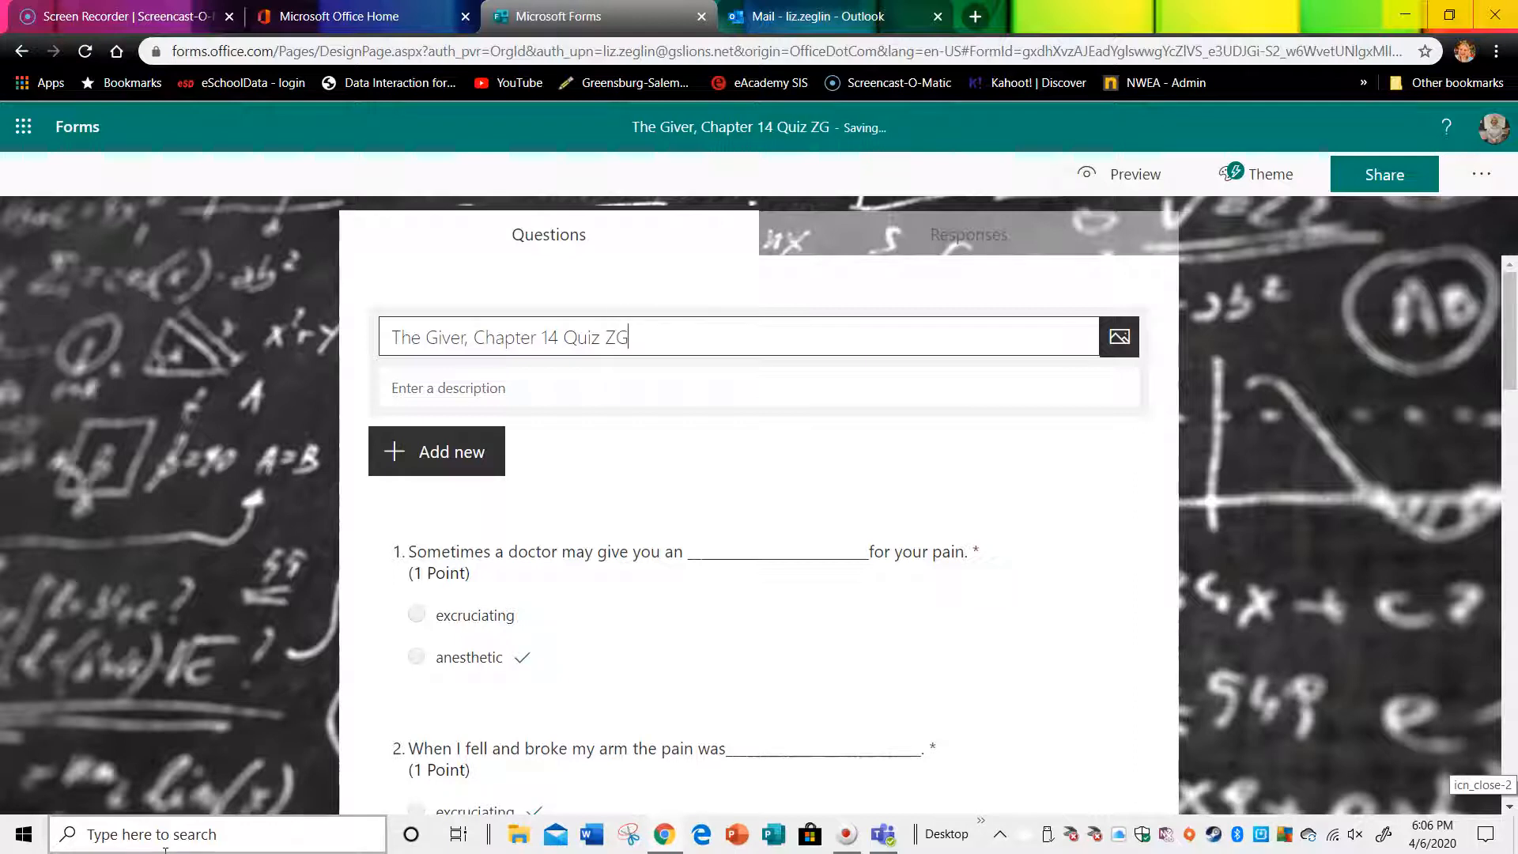
{"action": "key", "text": "BackSpace"}
{"action": "key", "text": "BackSpace"}
{"action": "type", "text": "EG"}
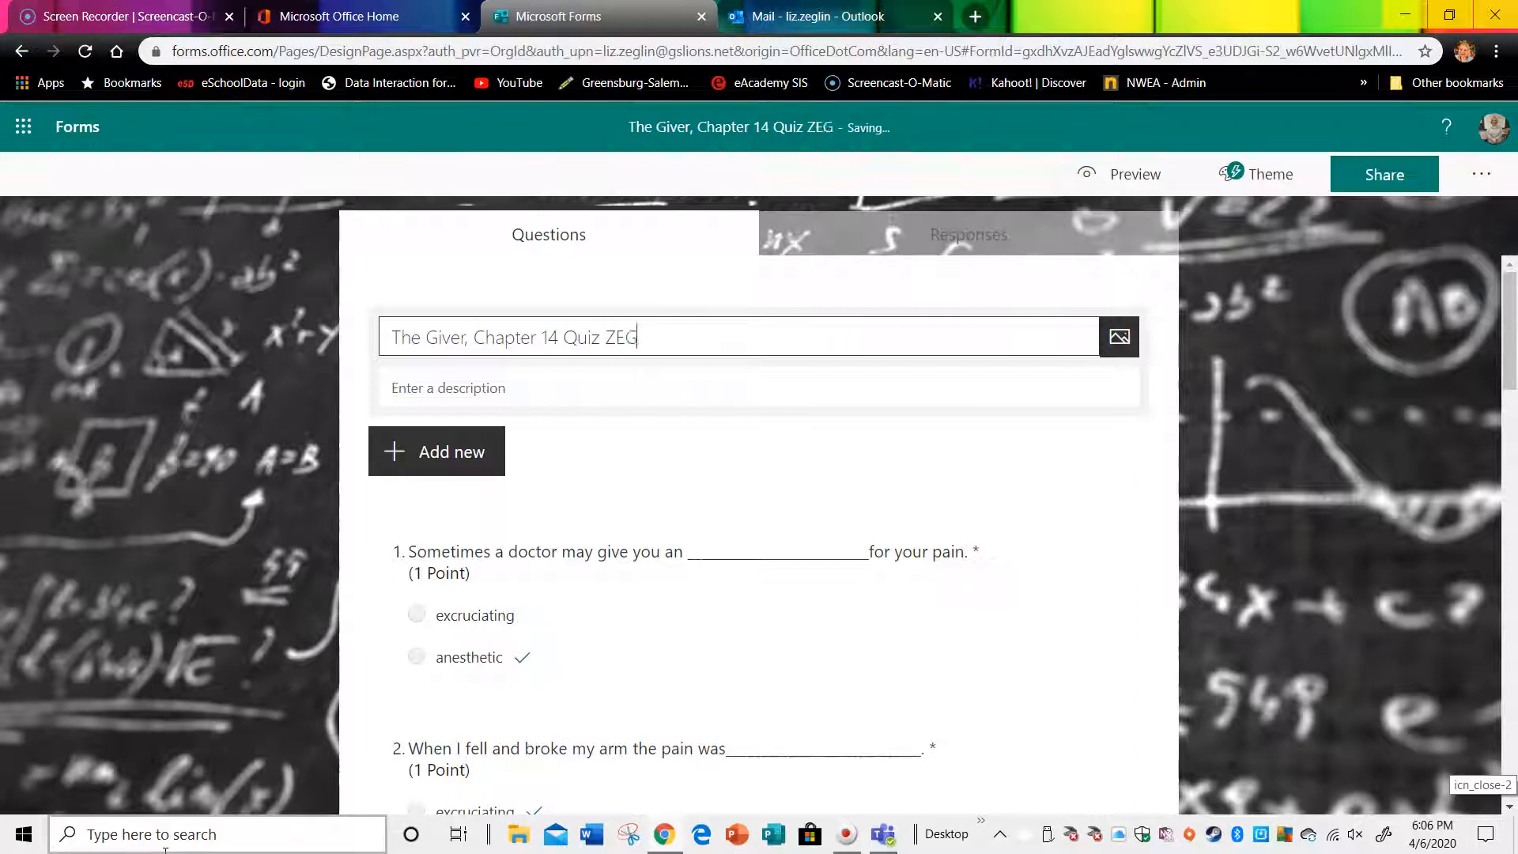
{"action": "type", "text": "LIN "}
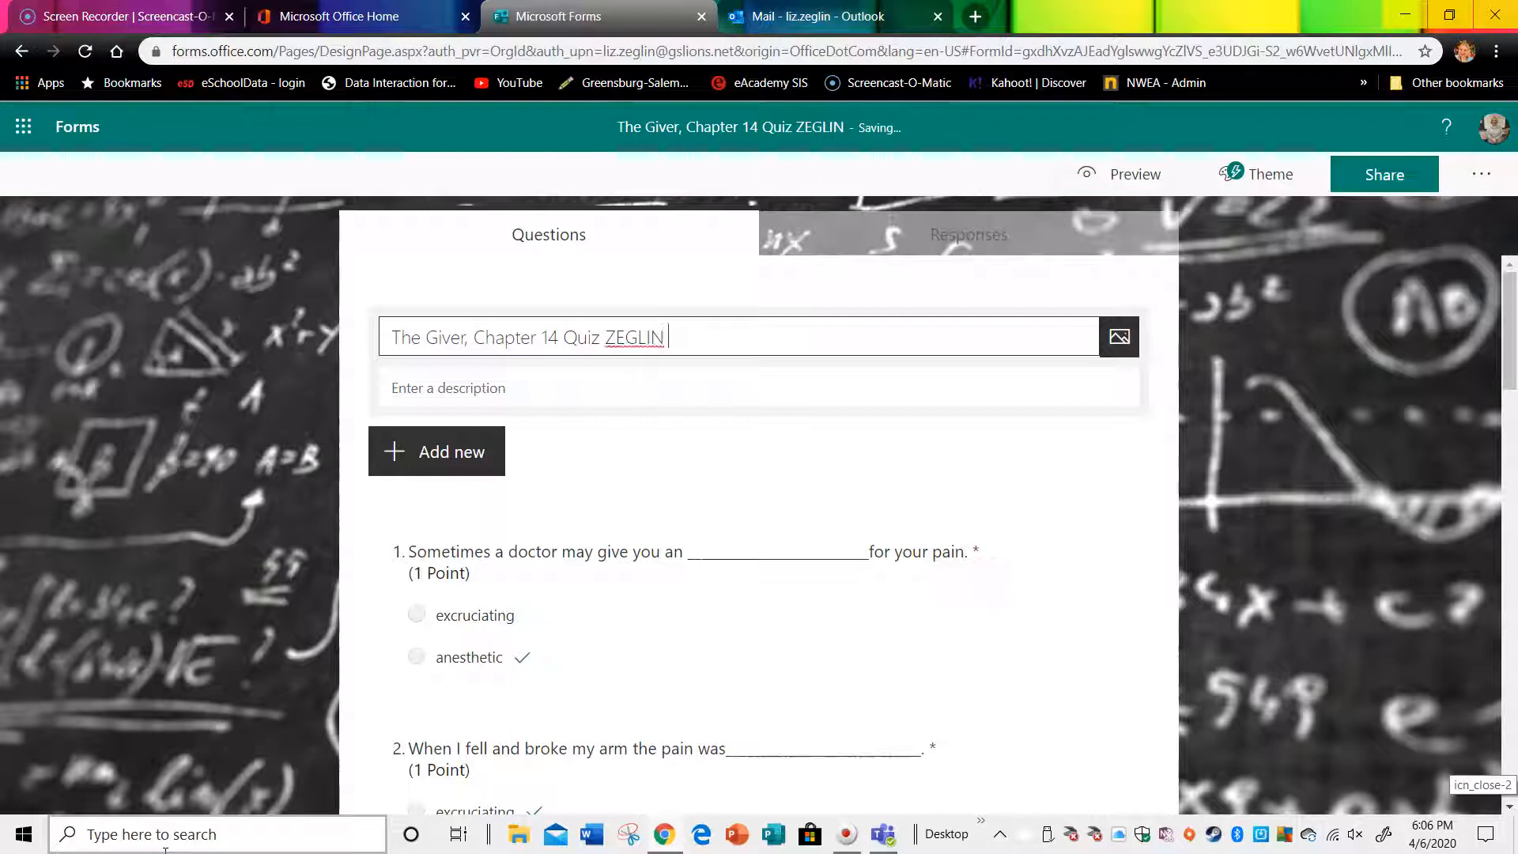
{"action": "type", "text": "PERIOD"}
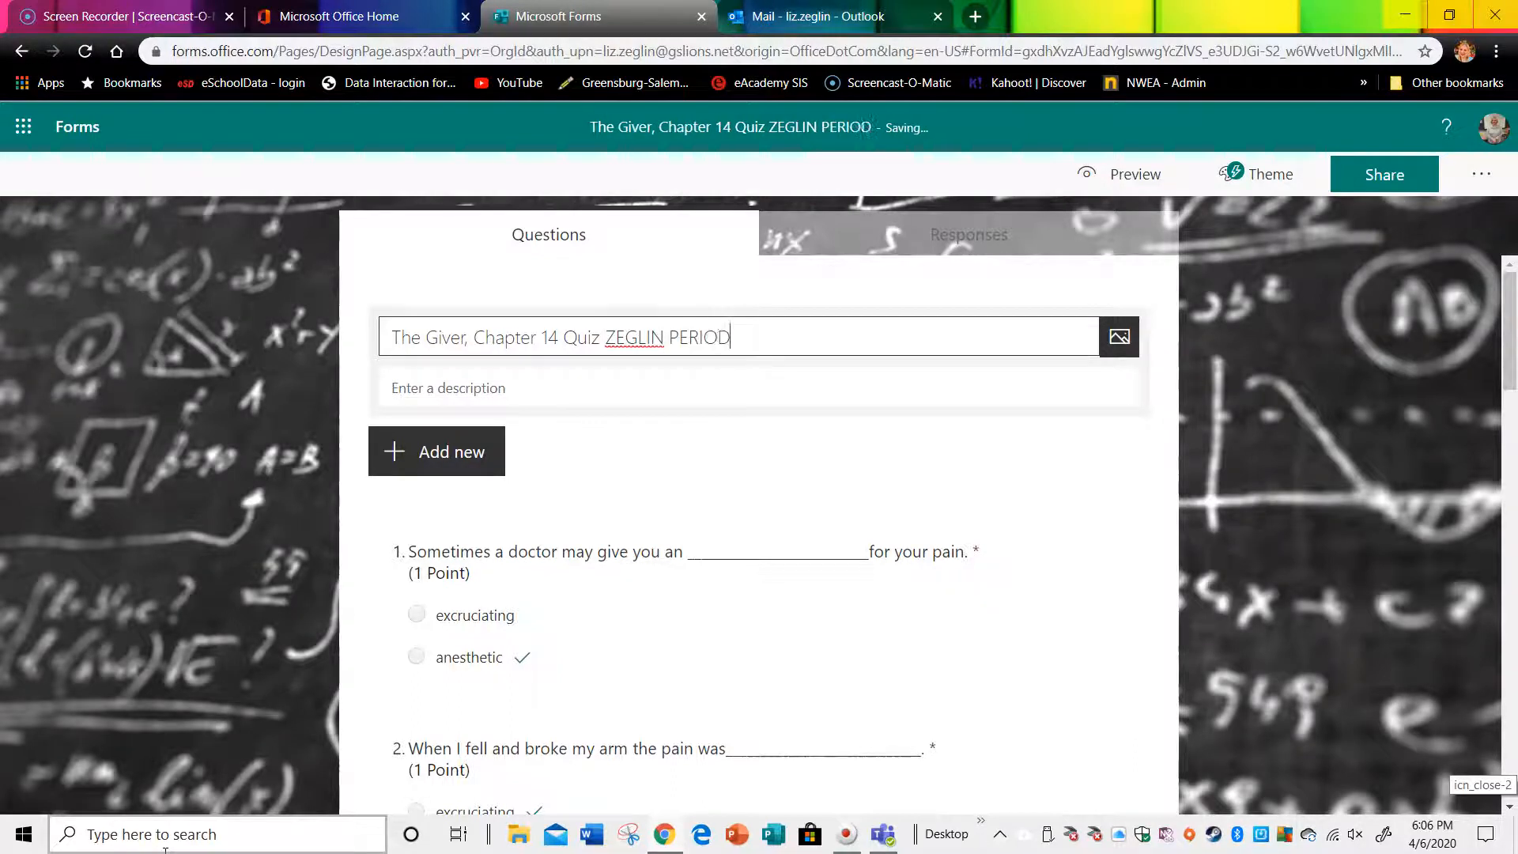
{"action": "type", "text": " 1"}
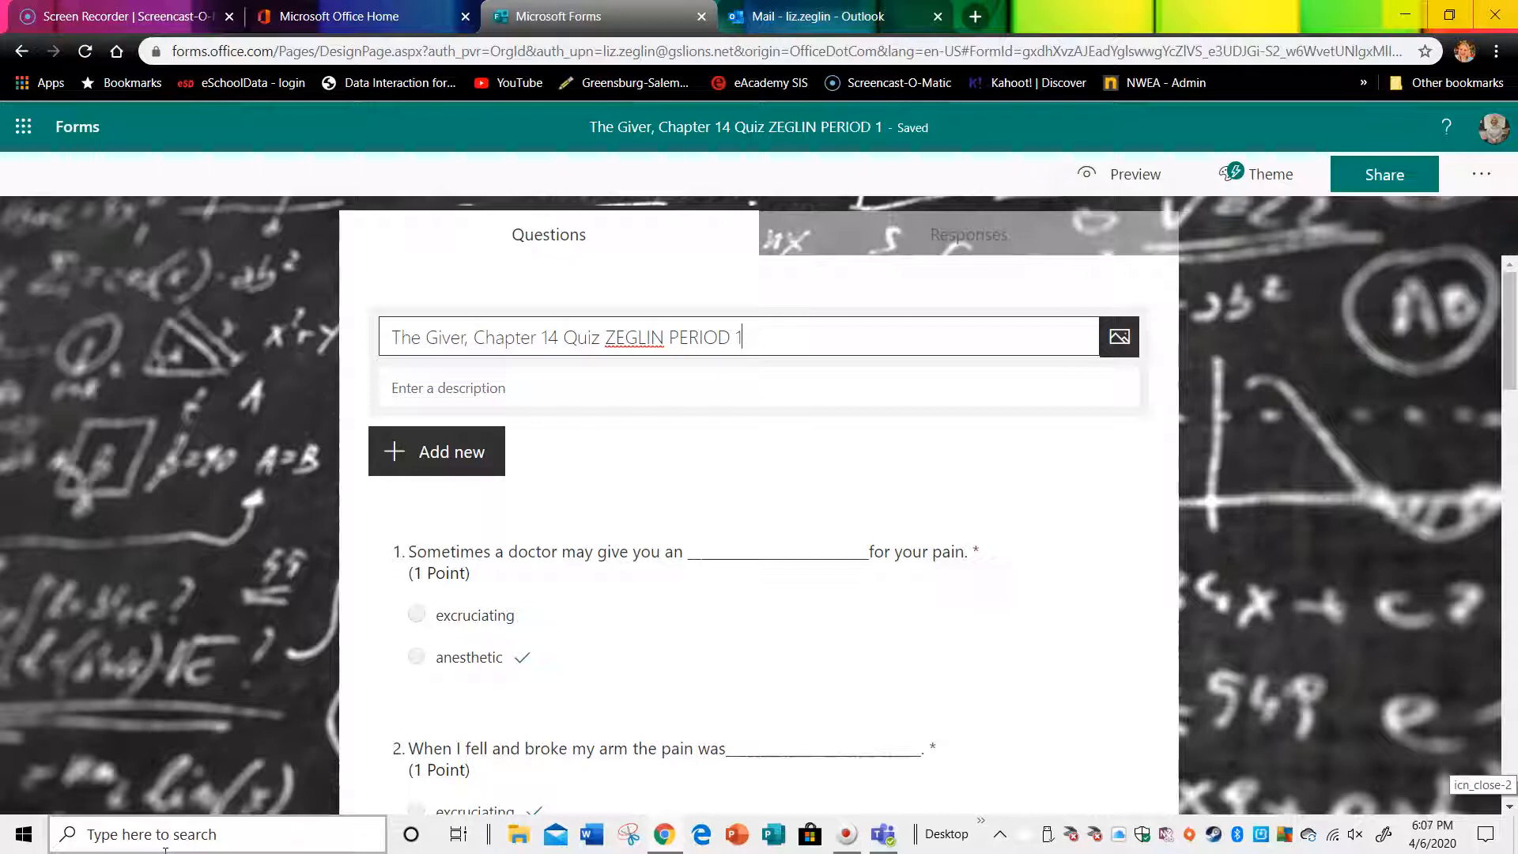
Copy the response link of the Period 1 quiz for people in the organization.
{"action": "left_click", "coordinate": [1351, 176]}
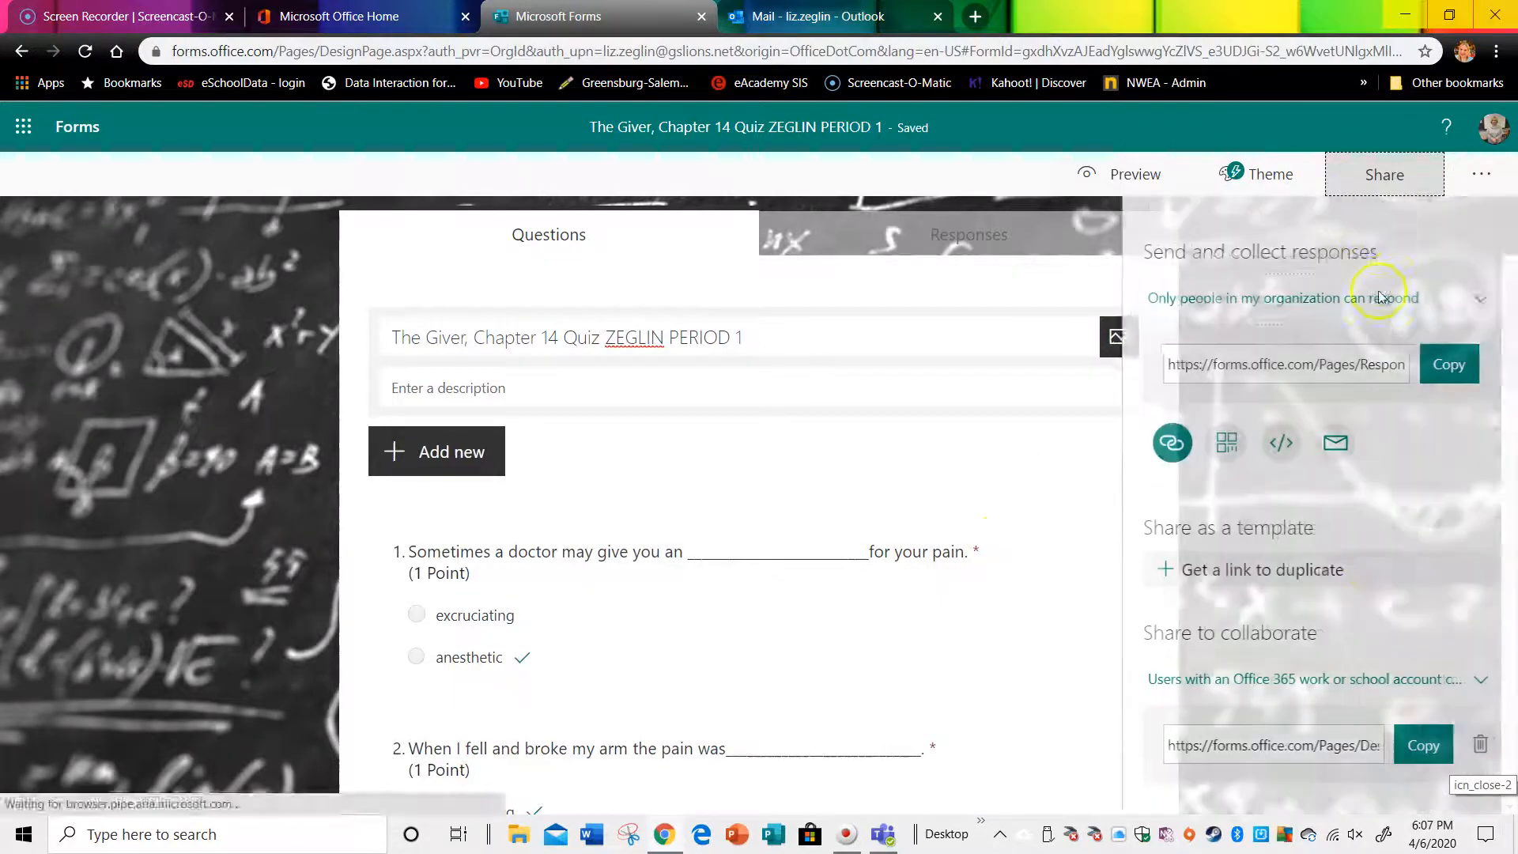
{"action": "left_click", "coordinate": [1439, 368]}
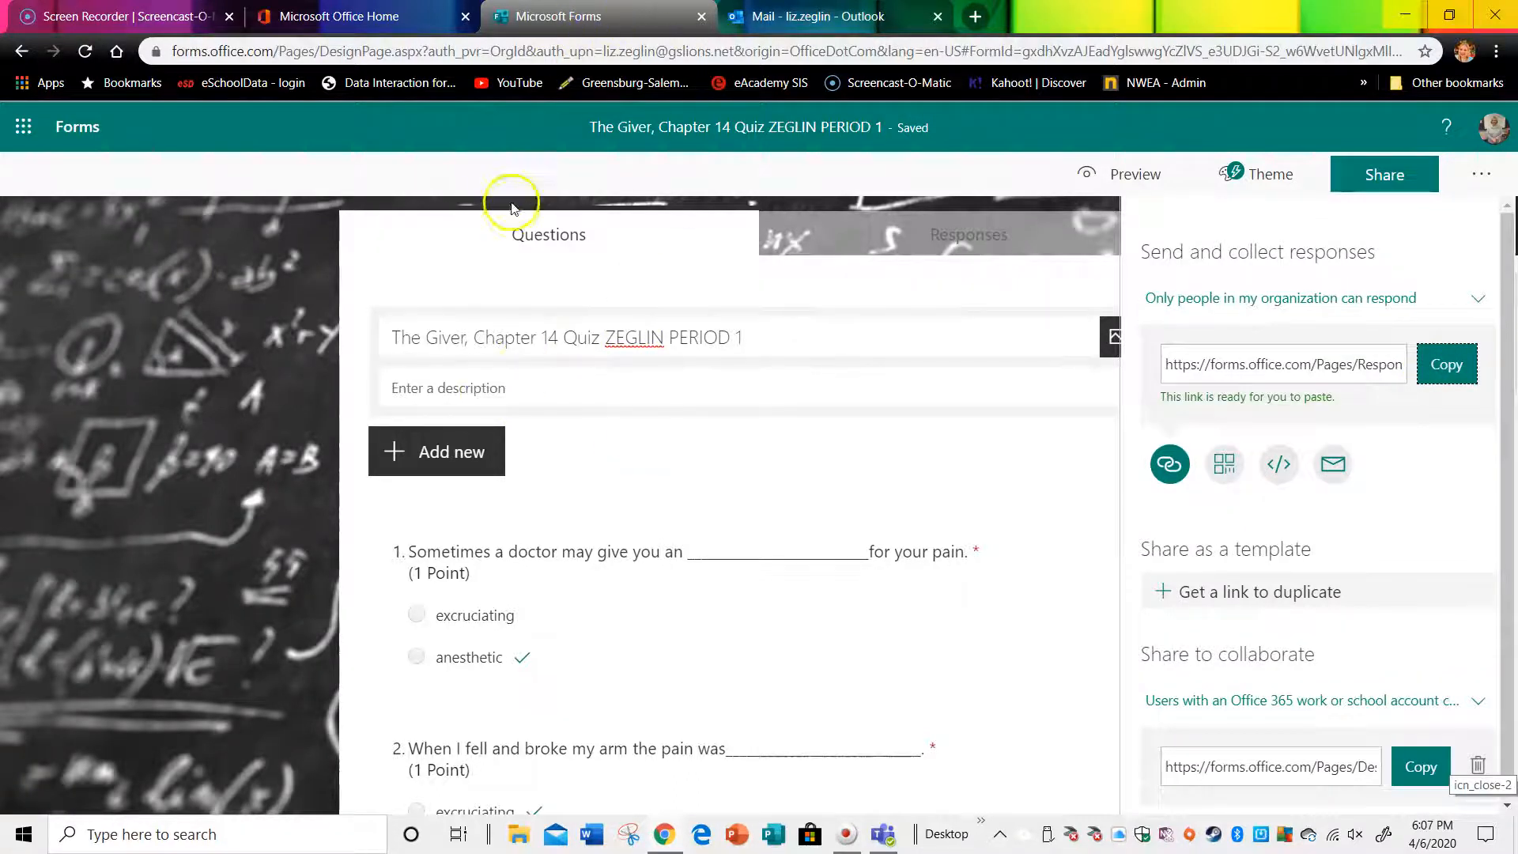
Open The Giver, Chapter 14 Quiz (3) from My forms and replace the (3) in its title with the teacher's surname and PERIOD 3.
{"action": "left_click", "coordinate": [71, 127]}
{"action": "left_click", "coordinate": [687, 386]}
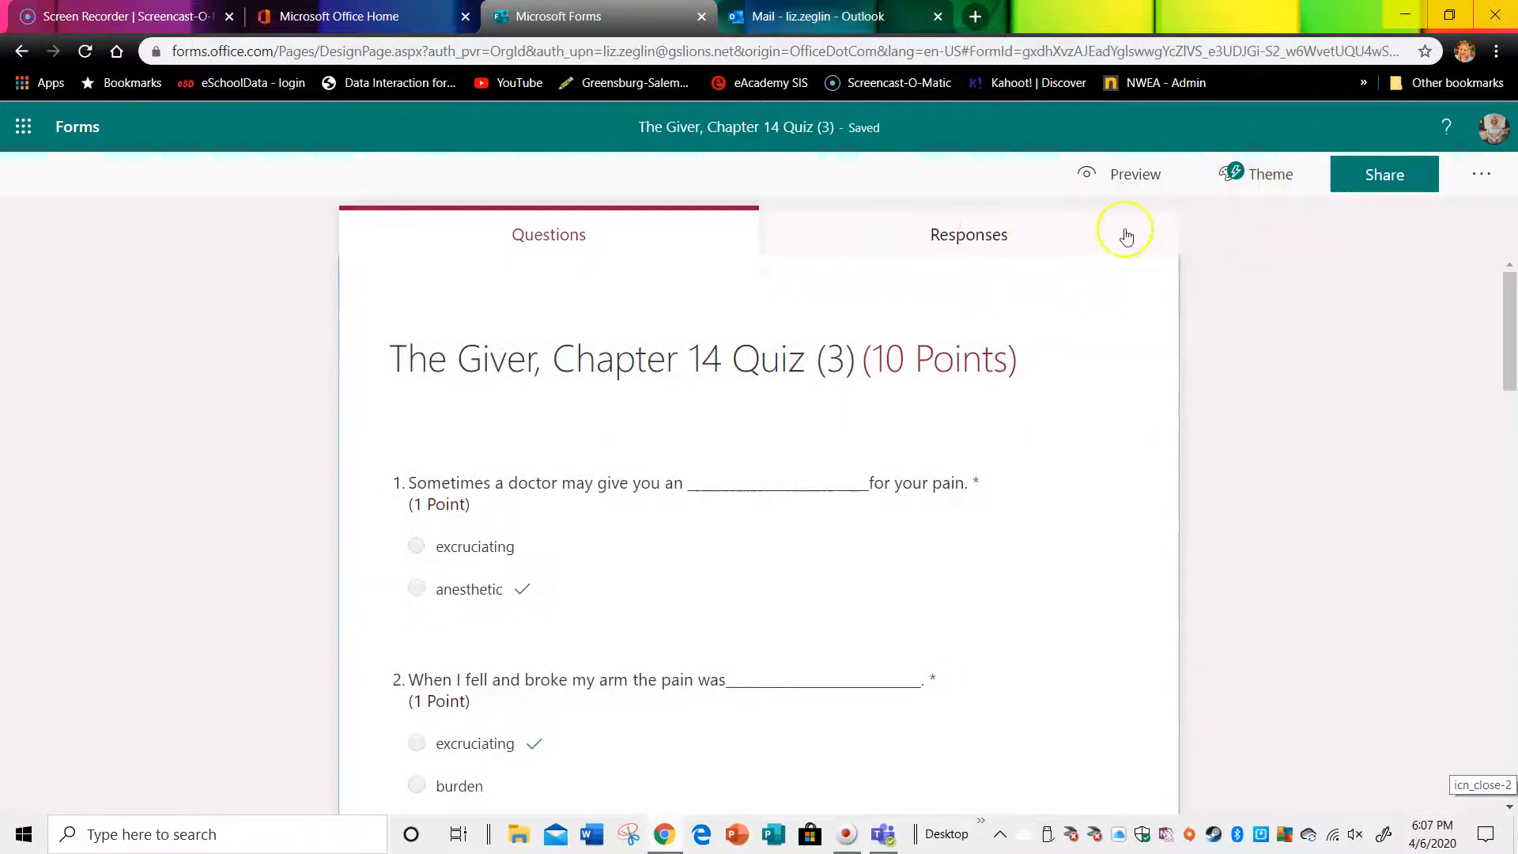
{"action": "left_click", "coordinate": [835, 363]}
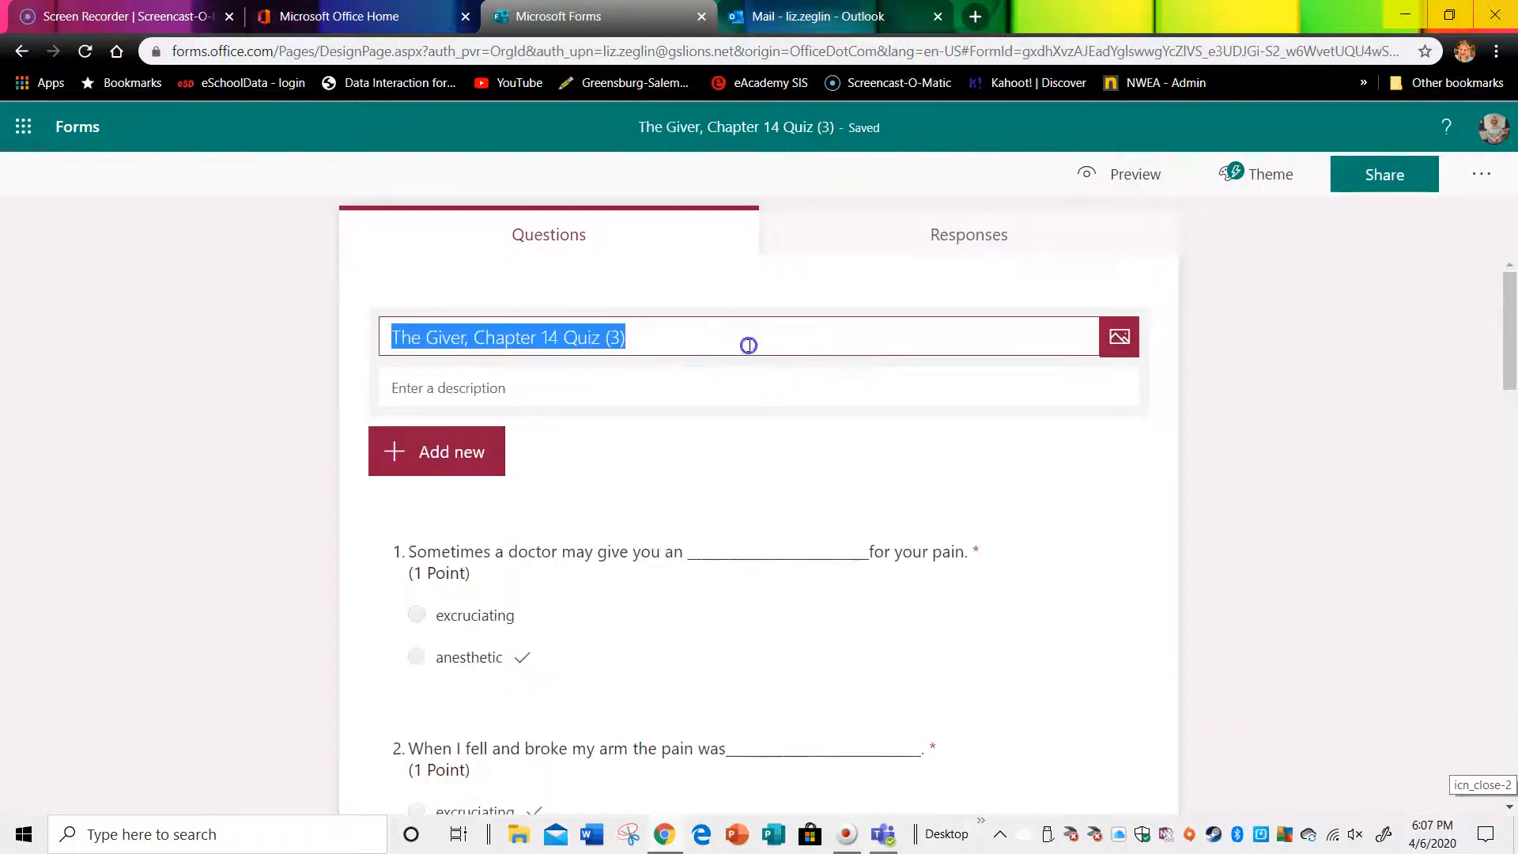
{"action": "left_click", "coordinate": [629, 337]}
{"action": "key", "text": "BackSpace"}
{"action": "key", "text": "BackSpace"}
{"action": "key", "text": "BackSpace"}
{"action": "key", "text": "BackSpace"}
{"action": "type", "text": "Zeglin"}
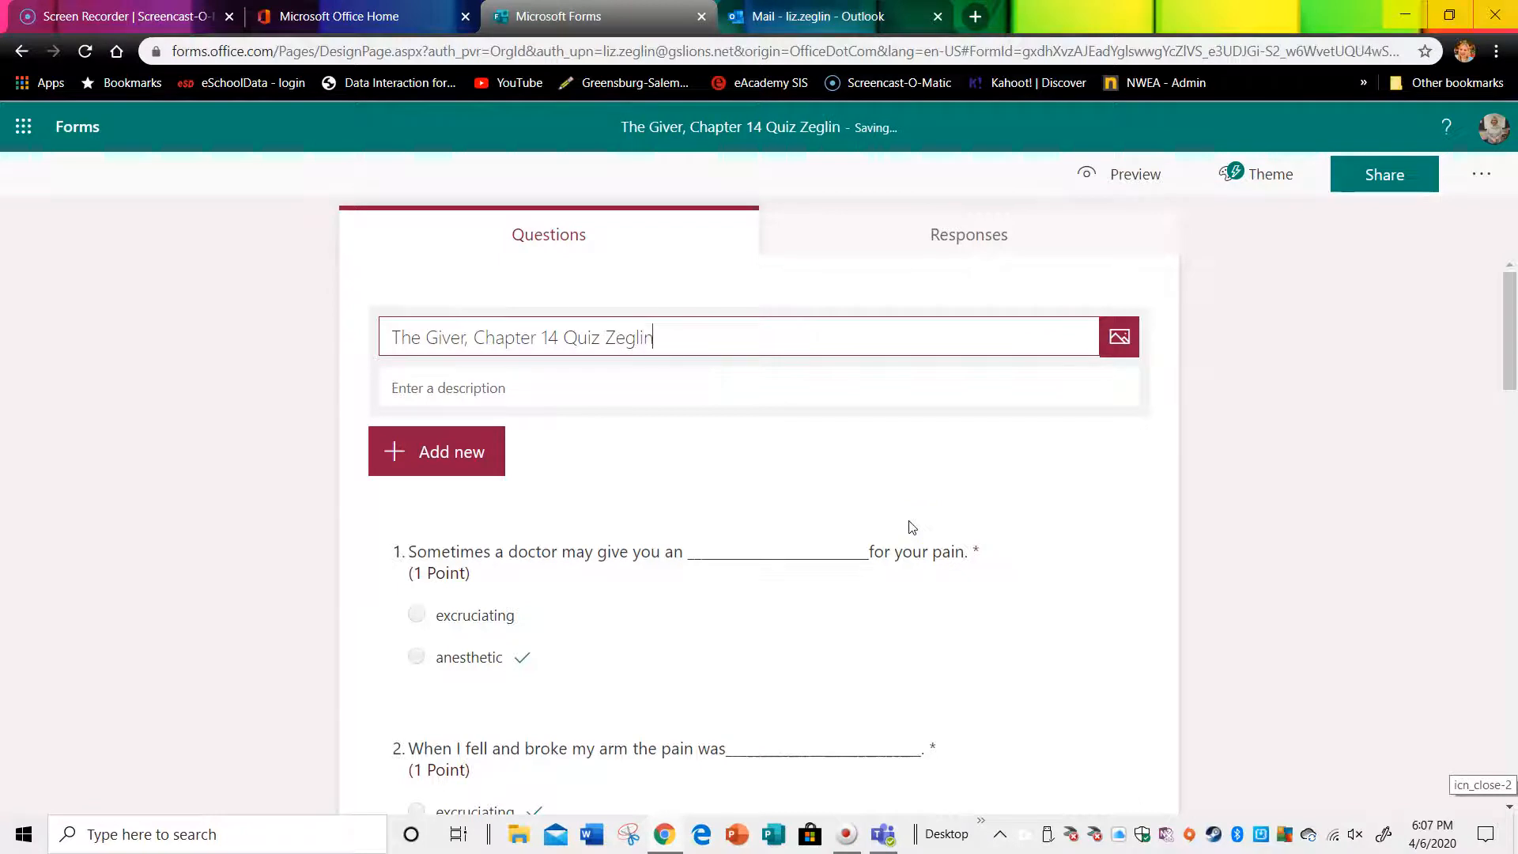
{"action": "type", "text": " PErio"}
{"action": "key", "text": "BackSpace"}
{"action": "key", "text": "BackSpace"}
{"action": "key", "text": "BackSpace"}
{"action": "type", "text": "RIOD"}
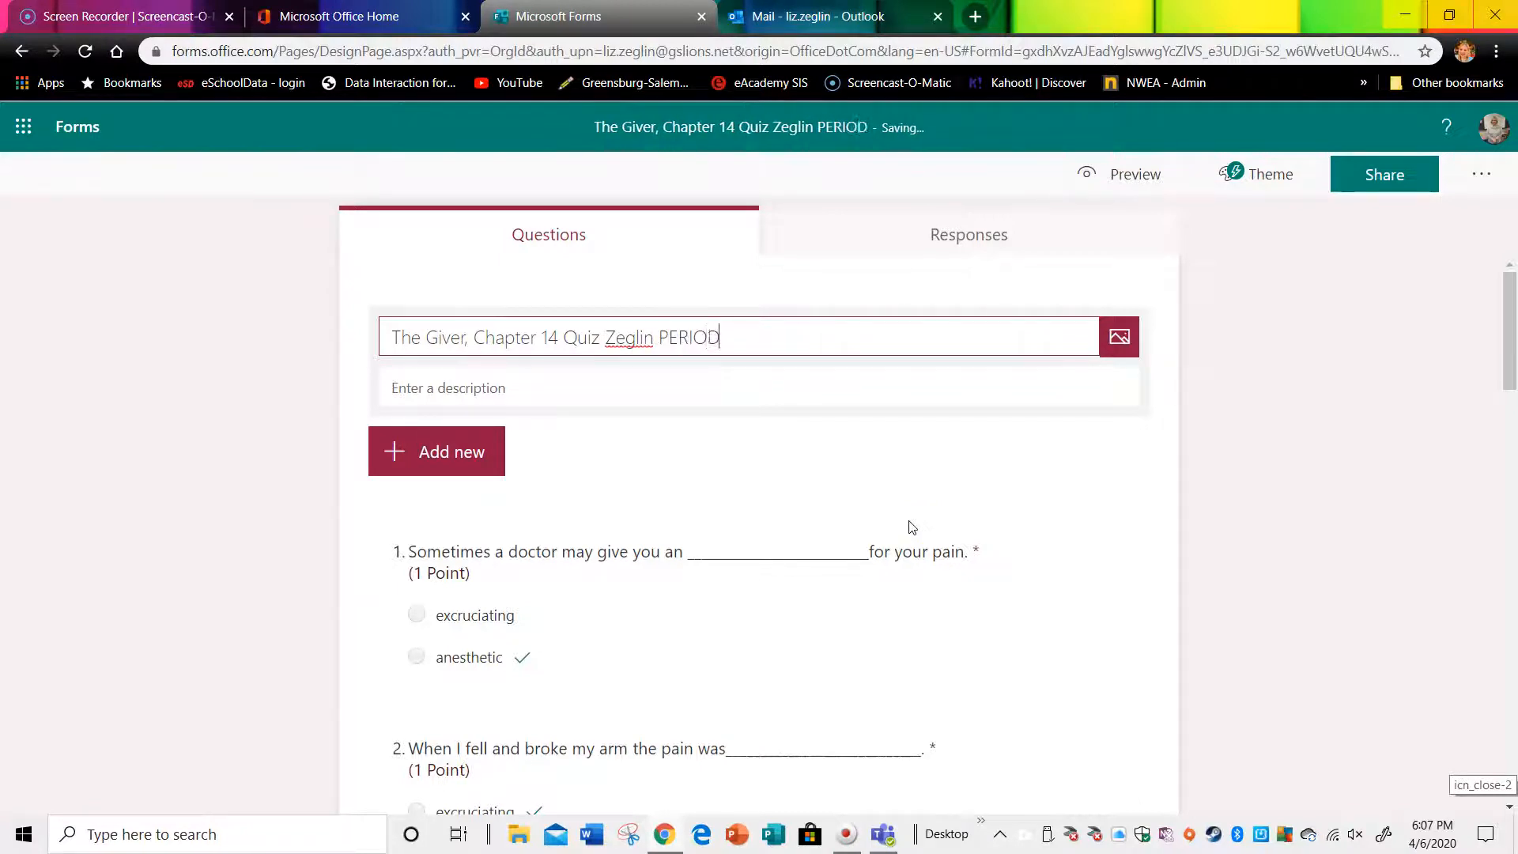
{"action": "type", "text": " 3"}
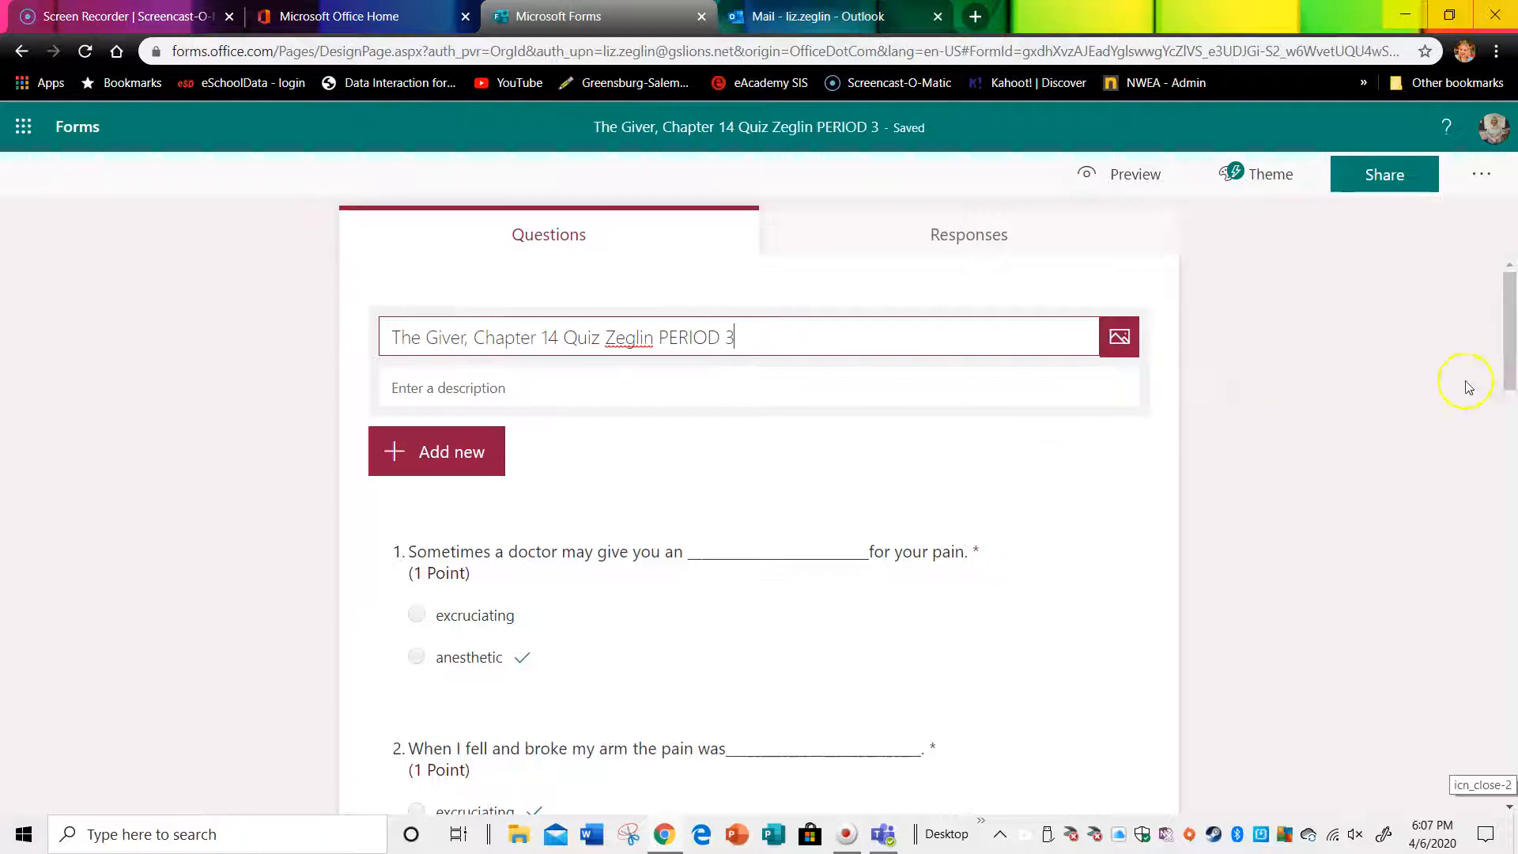
Copy the response link of the Period 3 quiz for people in the organization and close the sharing options.
{"action": "left_click", "coordinate": [1381, 172]}
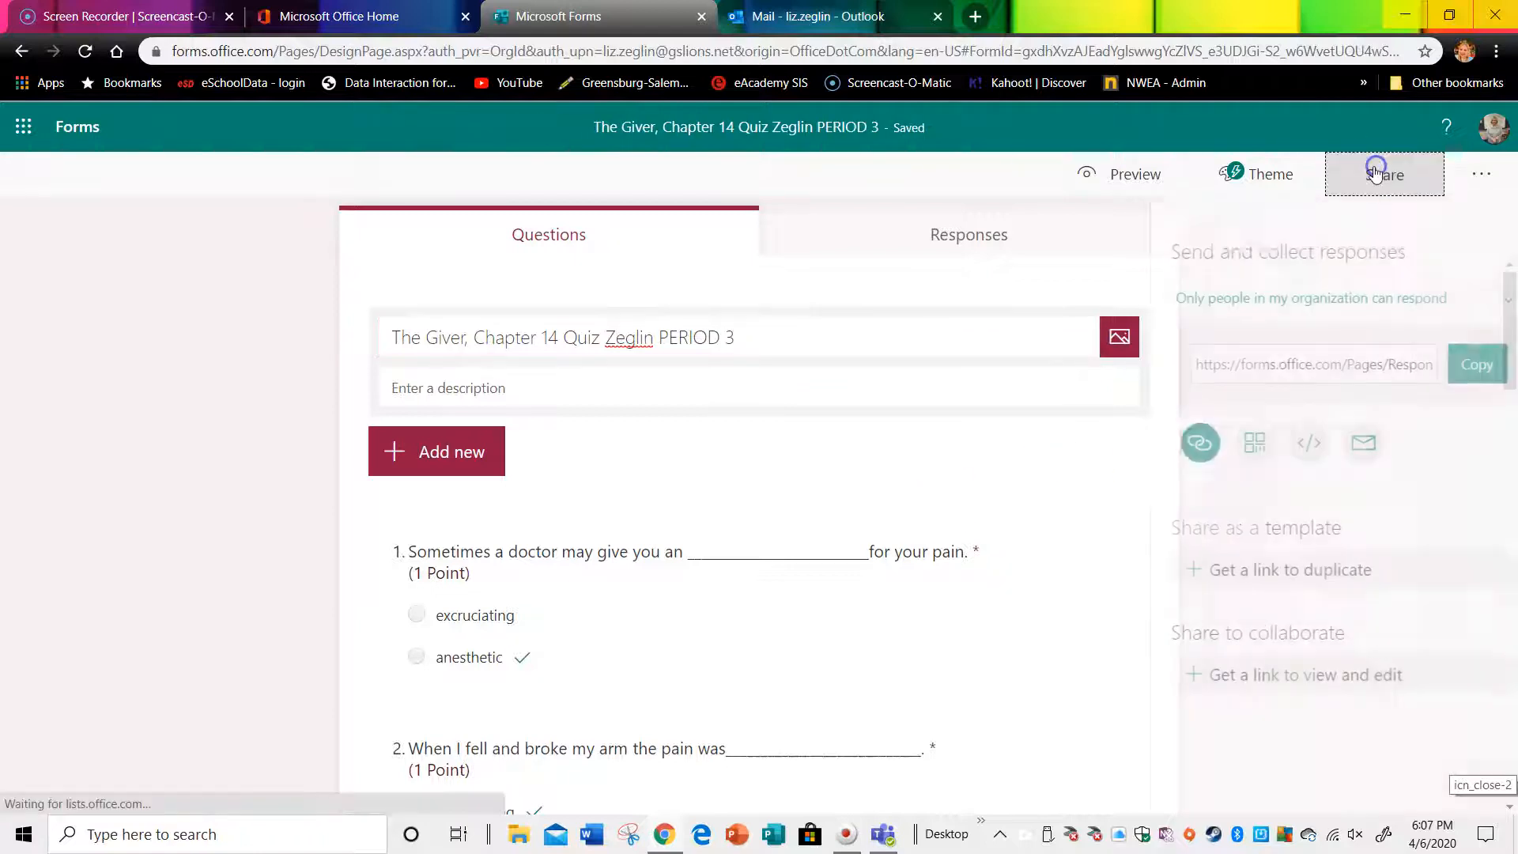
{"action": "left_click", "coordinate": [1453, 366]}
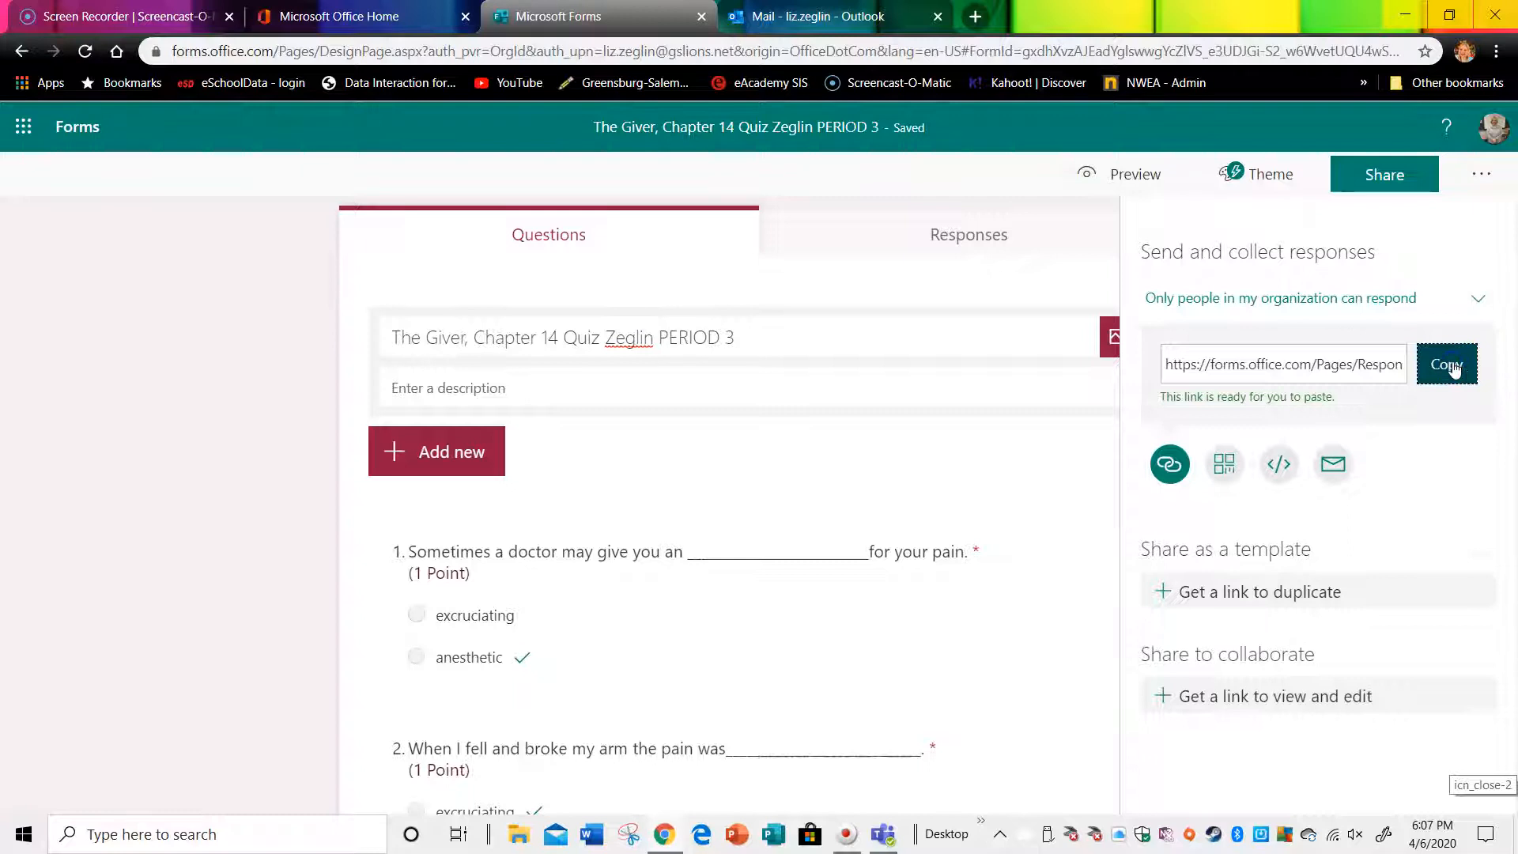
{"action": "left_click", "coordinate": [776, 480]}
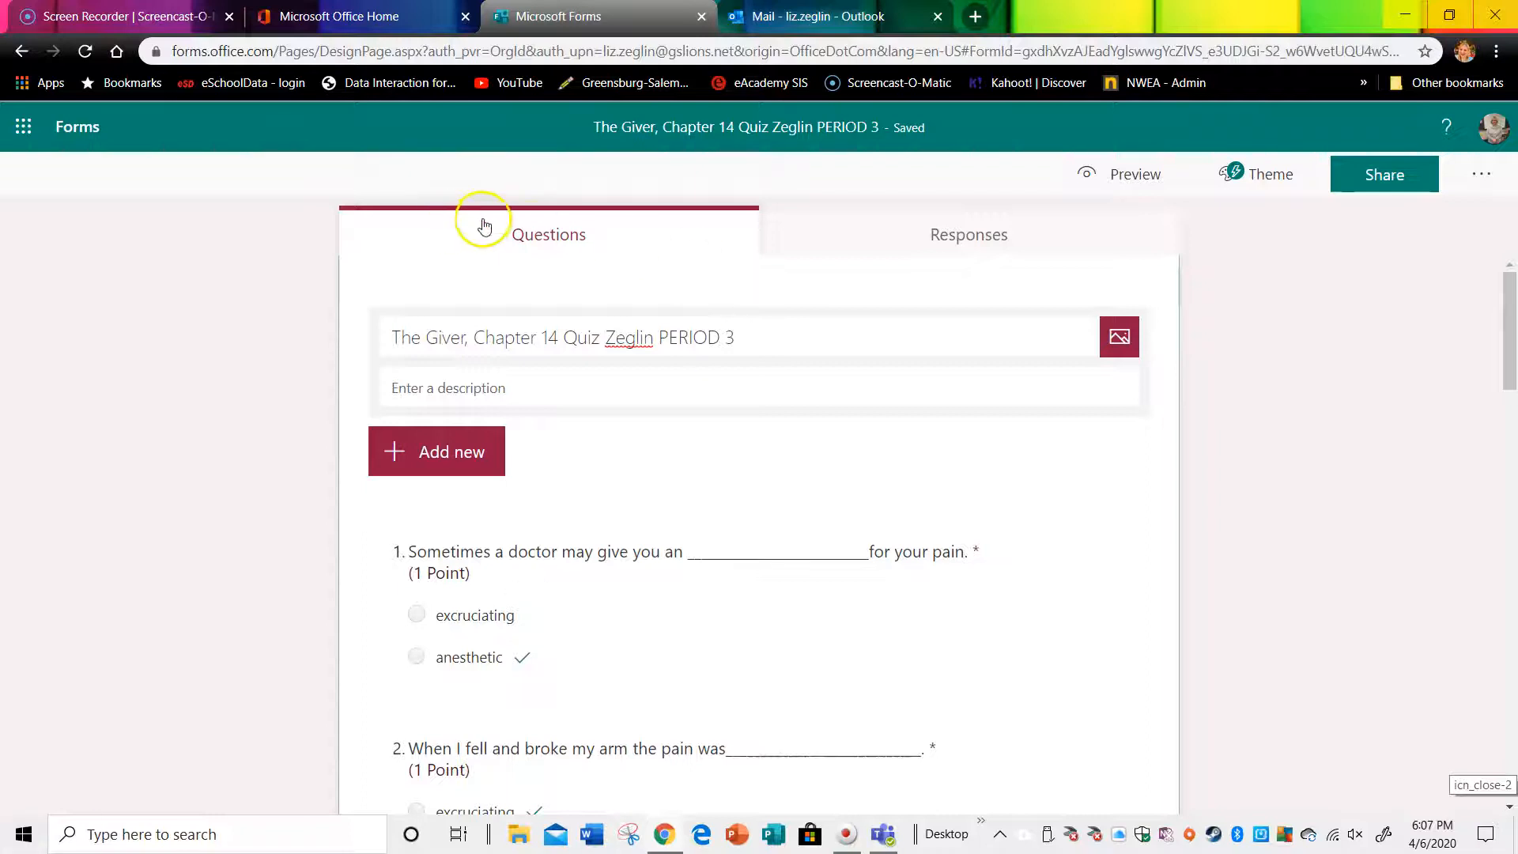
Switch to Outlook and save the draft about The Giver Chapters 12, 13, and 14.
{"action": "left_click", "coordinate": [790, 17]}
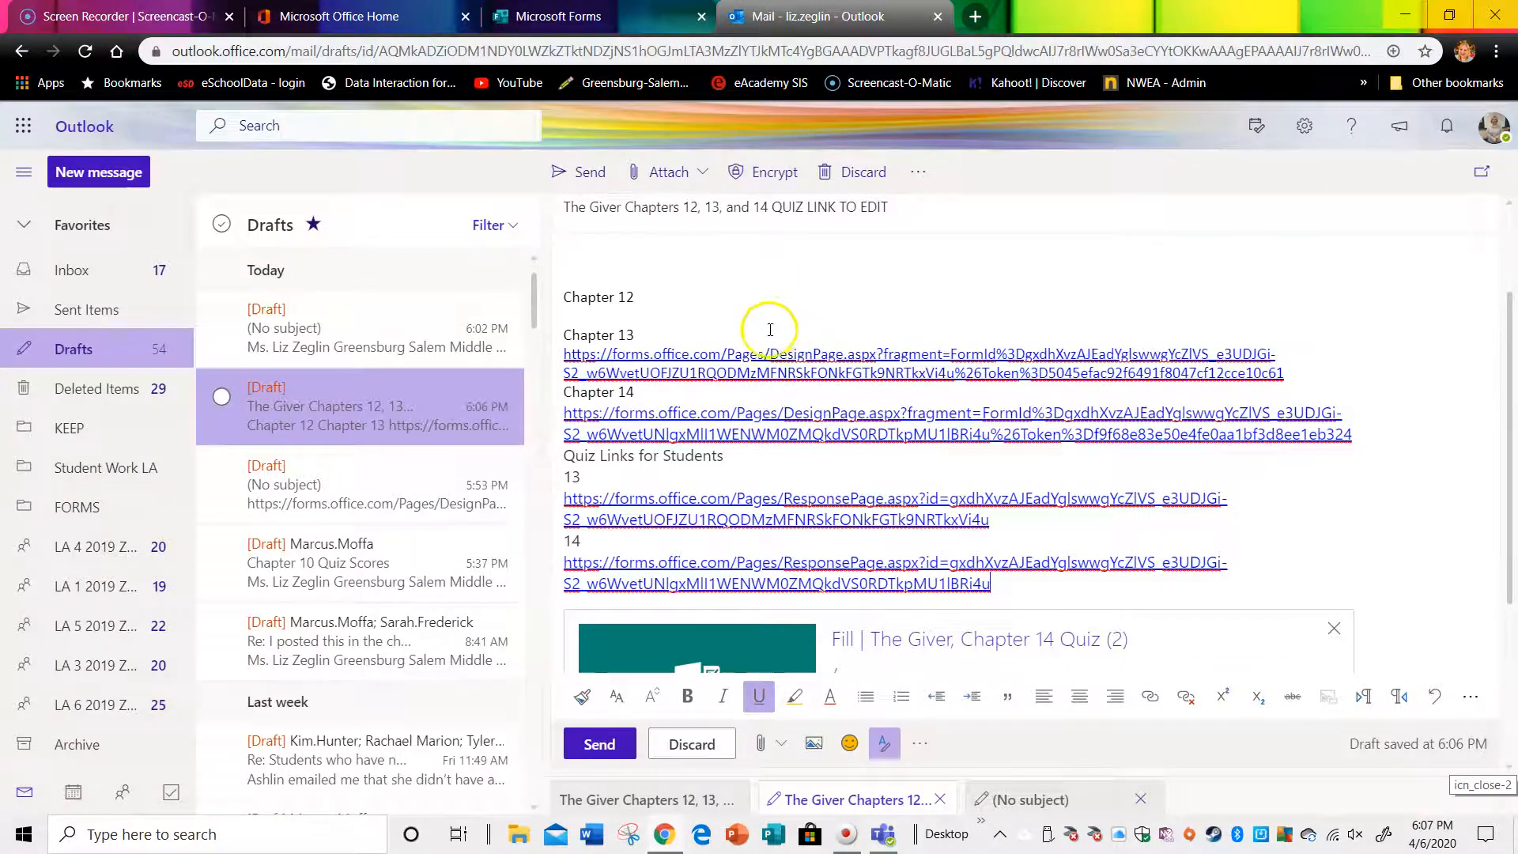
{"action": "scroll", "coordinate": [1063, 558], "scroll_direction": "down", "scroll_amount": 2}
{"action": "scroll", "coordinate": [1061, 552], "scroll_direction": "up", "scroll_amount": 3}
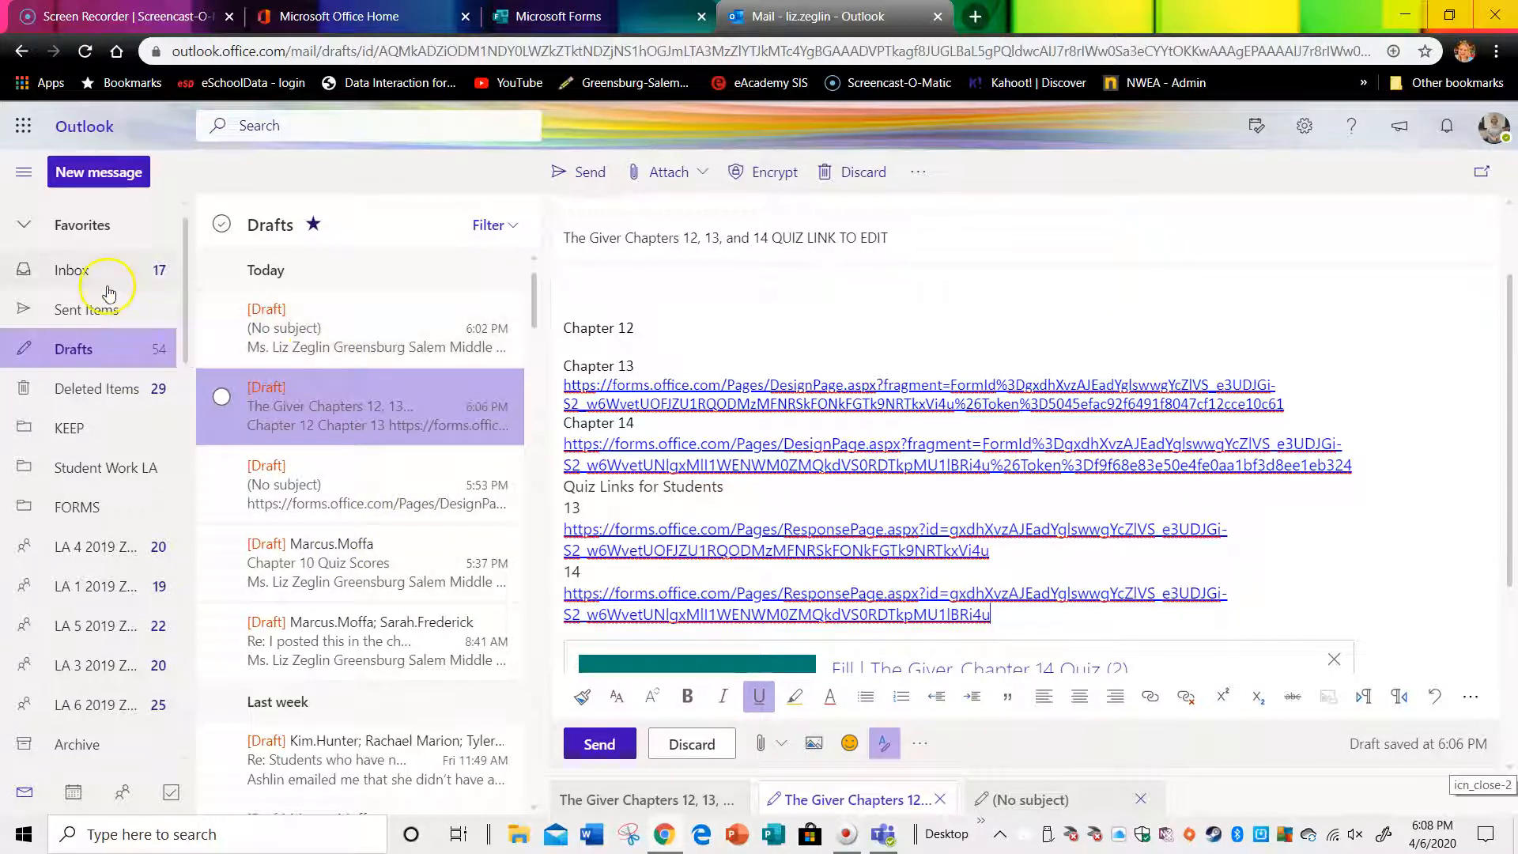
{"action": "left_click", "coordinate": [917, 172]}
{"action": "left_click", "coordinate": [945, 205]}
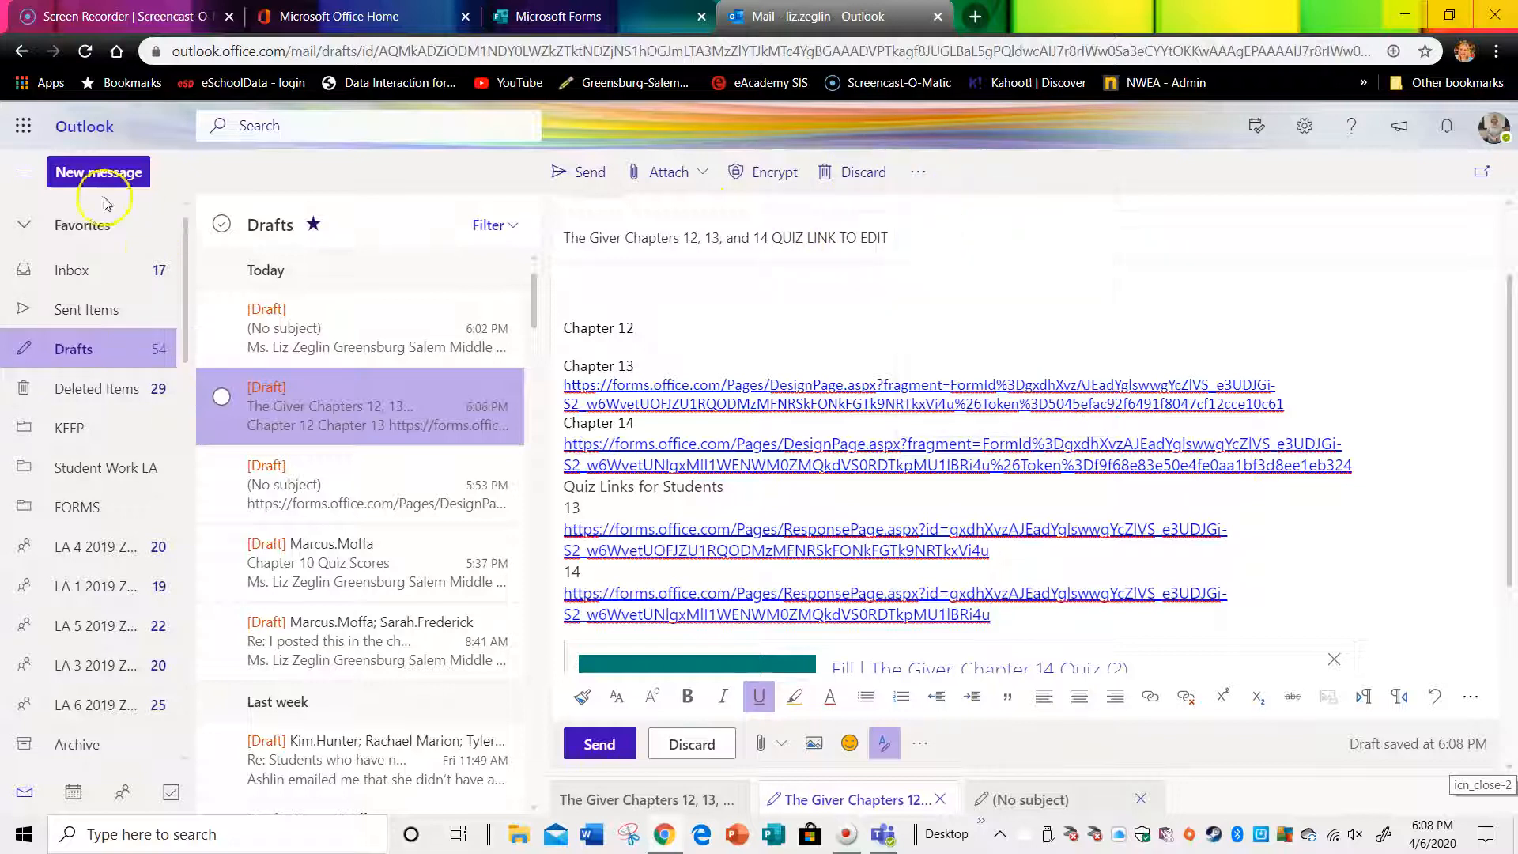
Start a new email message and add the LA 1 2019 and LA 3 2019 class groups as recipients.
{"action": "key", "text": "n"}
{"action": "left_click", "coordinate": [787, 349]}
{"action": "type", "text": "la"}
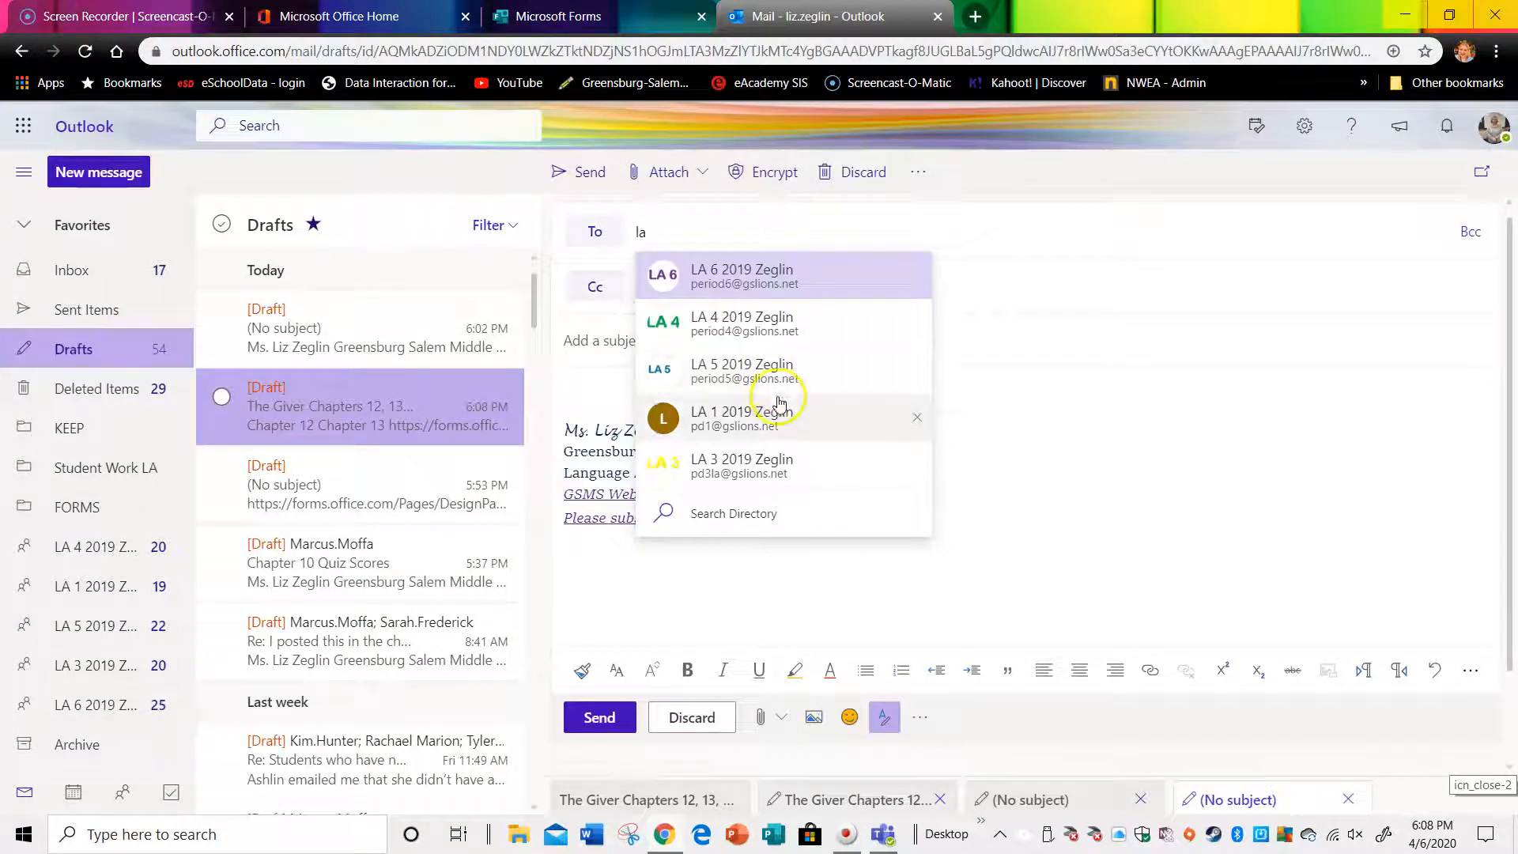
{"action": "left_click", "coordinate": [780, 411]}
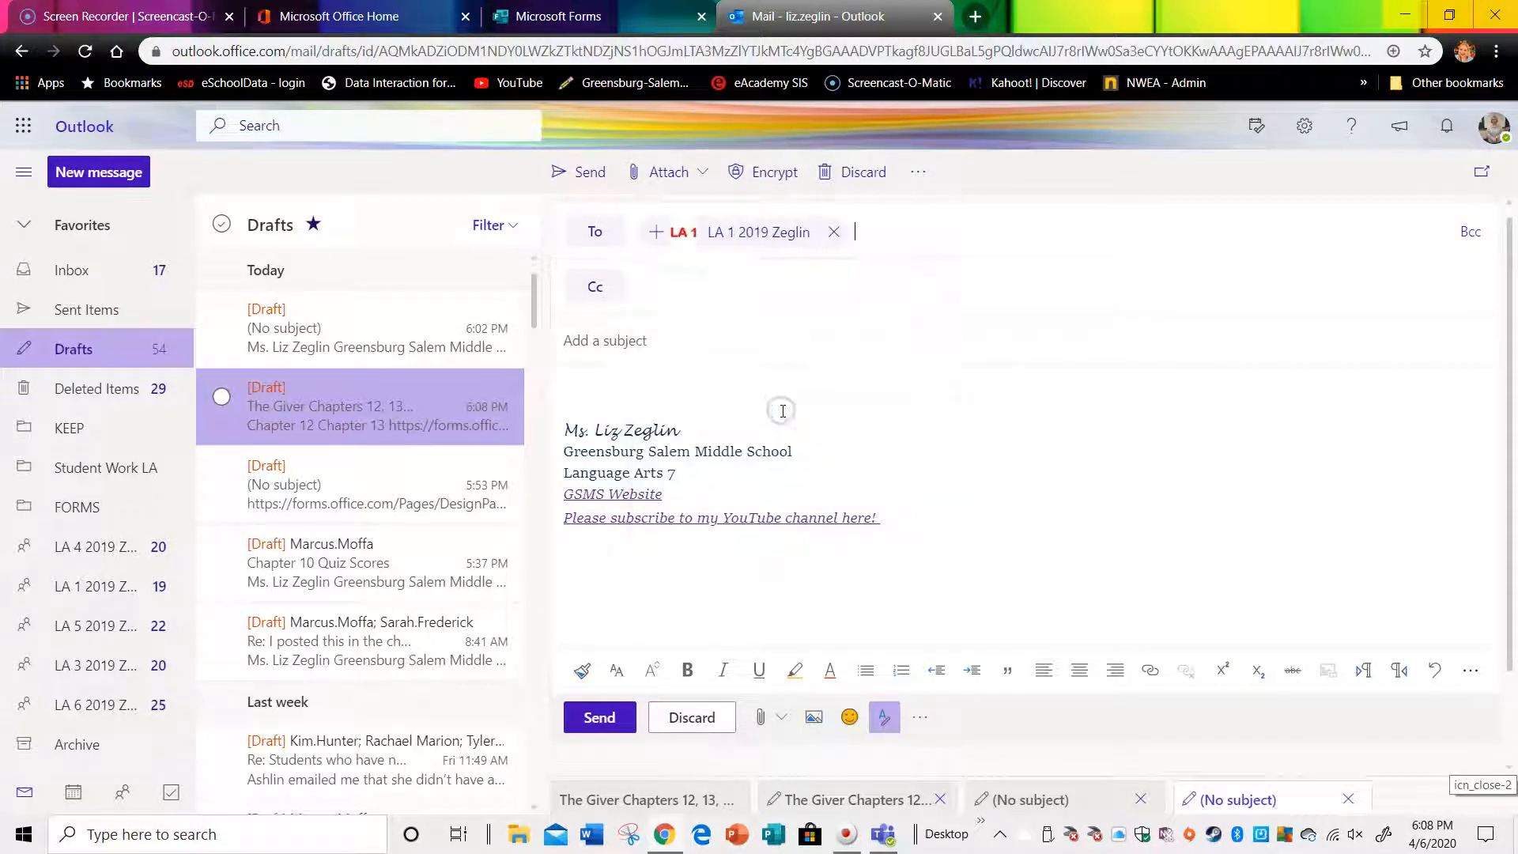
{"action": "type", "text": "la"}
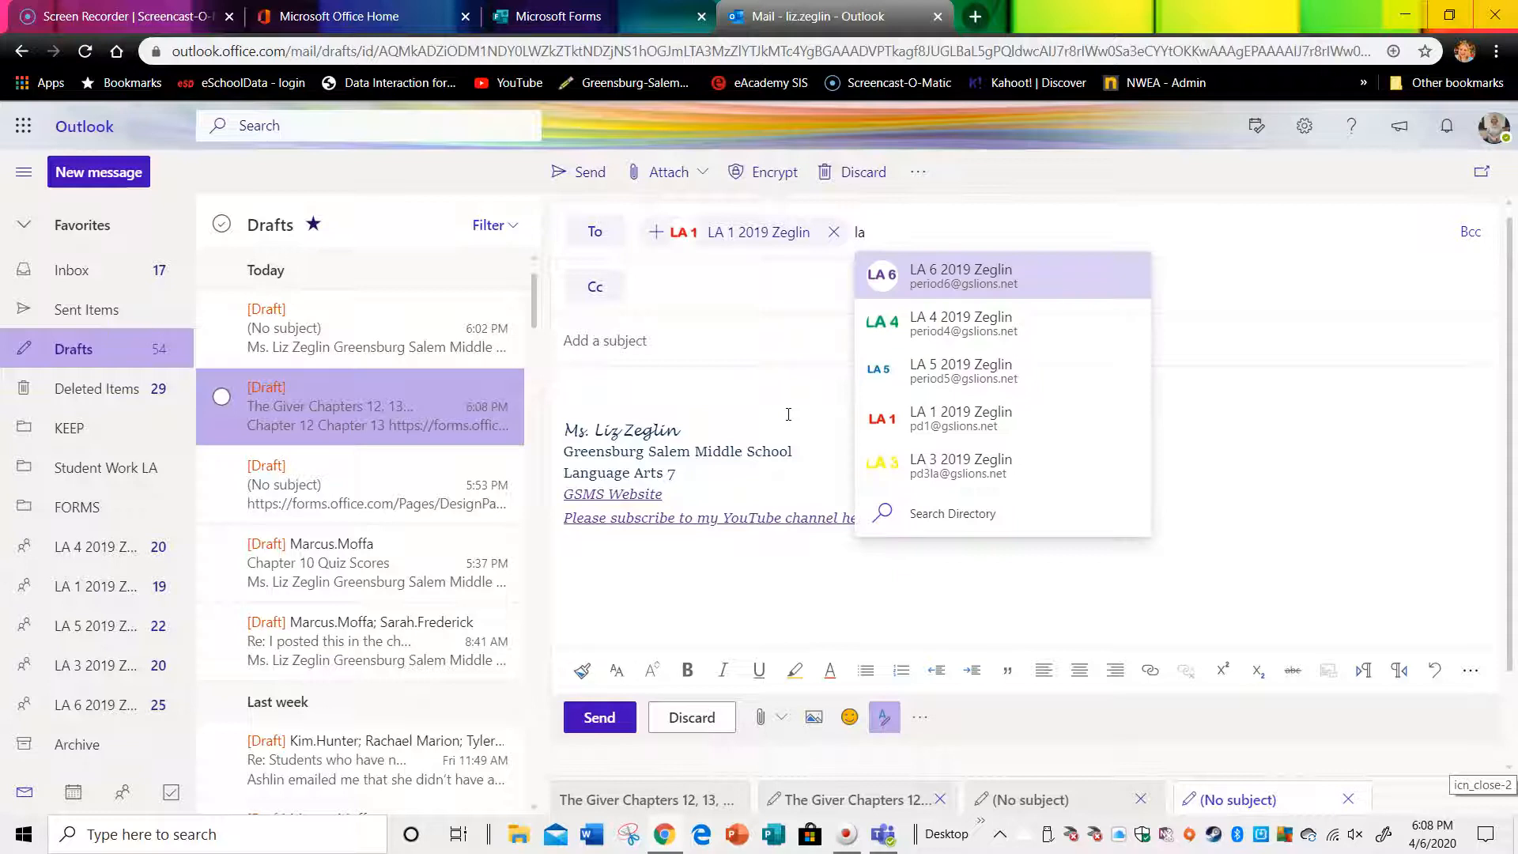
{"action": "left_click", "coordinate": [970, 450]}
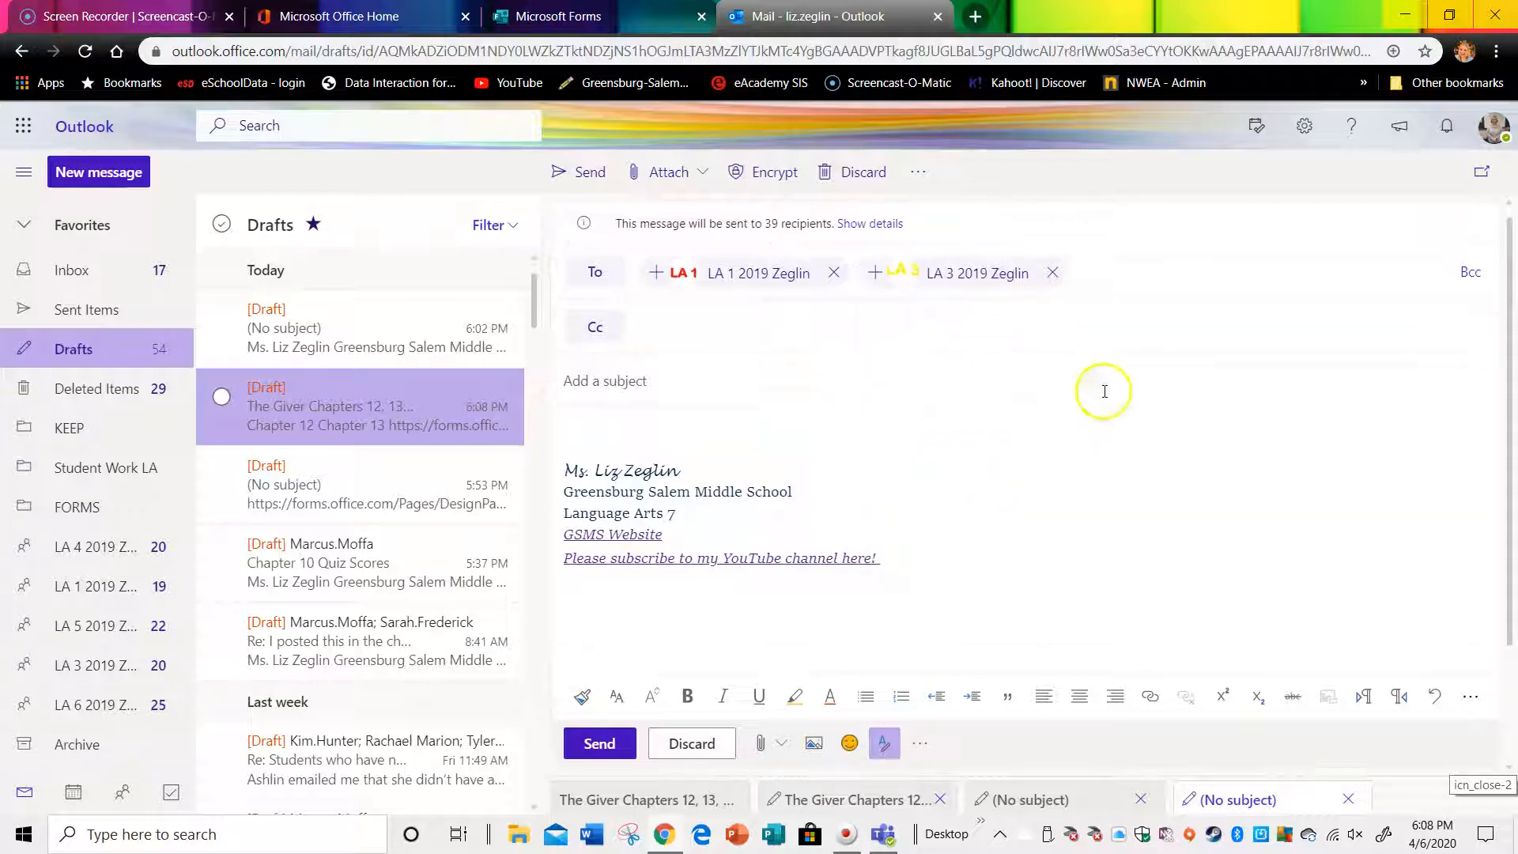
Add the LA 4, LA 5 and LA 6 2019 class groups to the new message's recipients.
{"action": "type", "text": "la"}
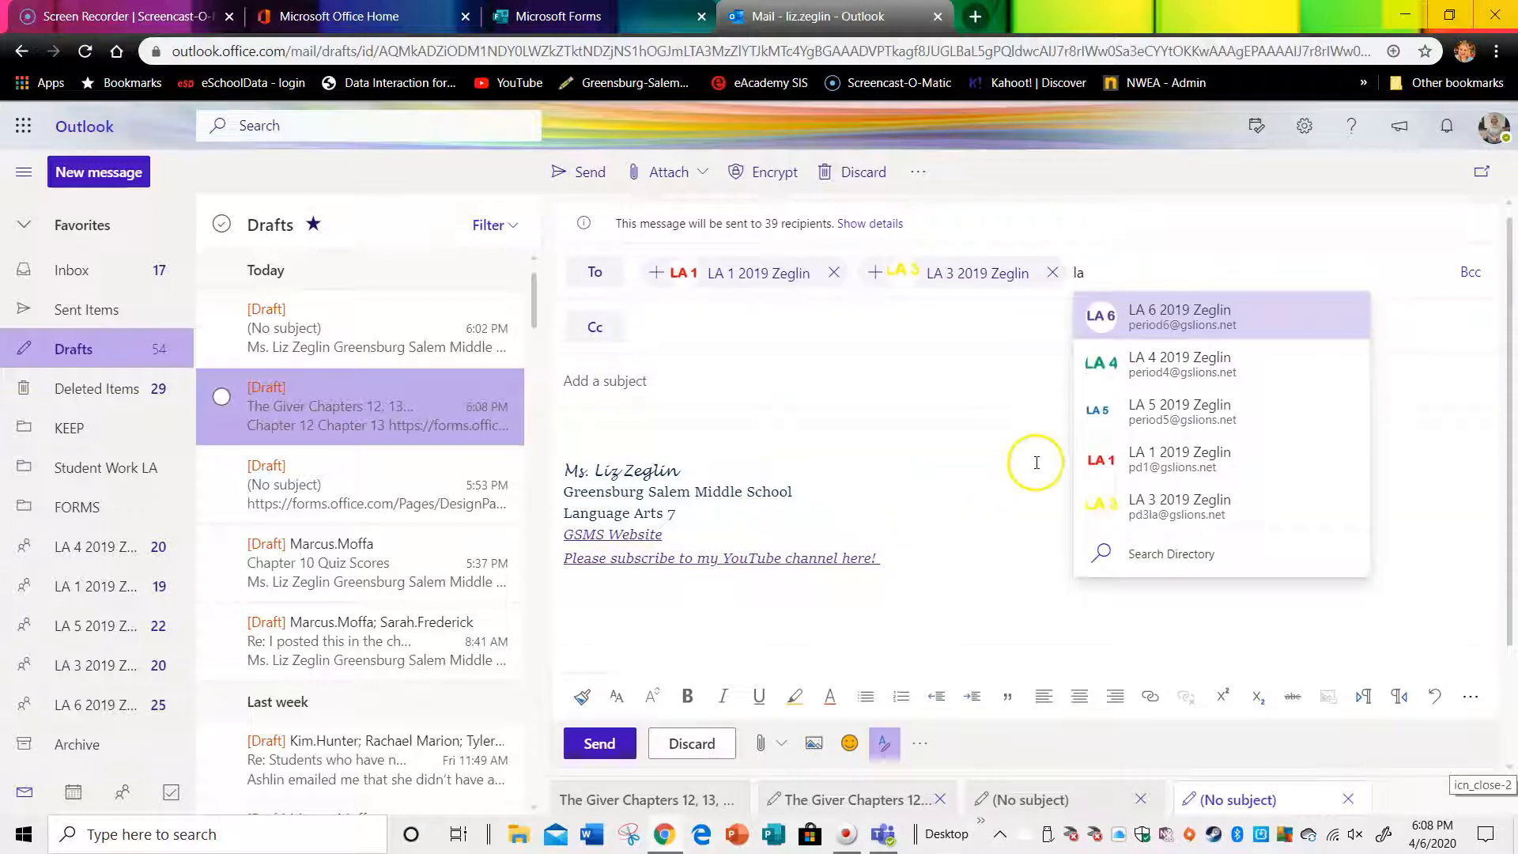
{"action": "left_click", "coordinate": [1104, 377]}
{"action": "type", "text": "la"}
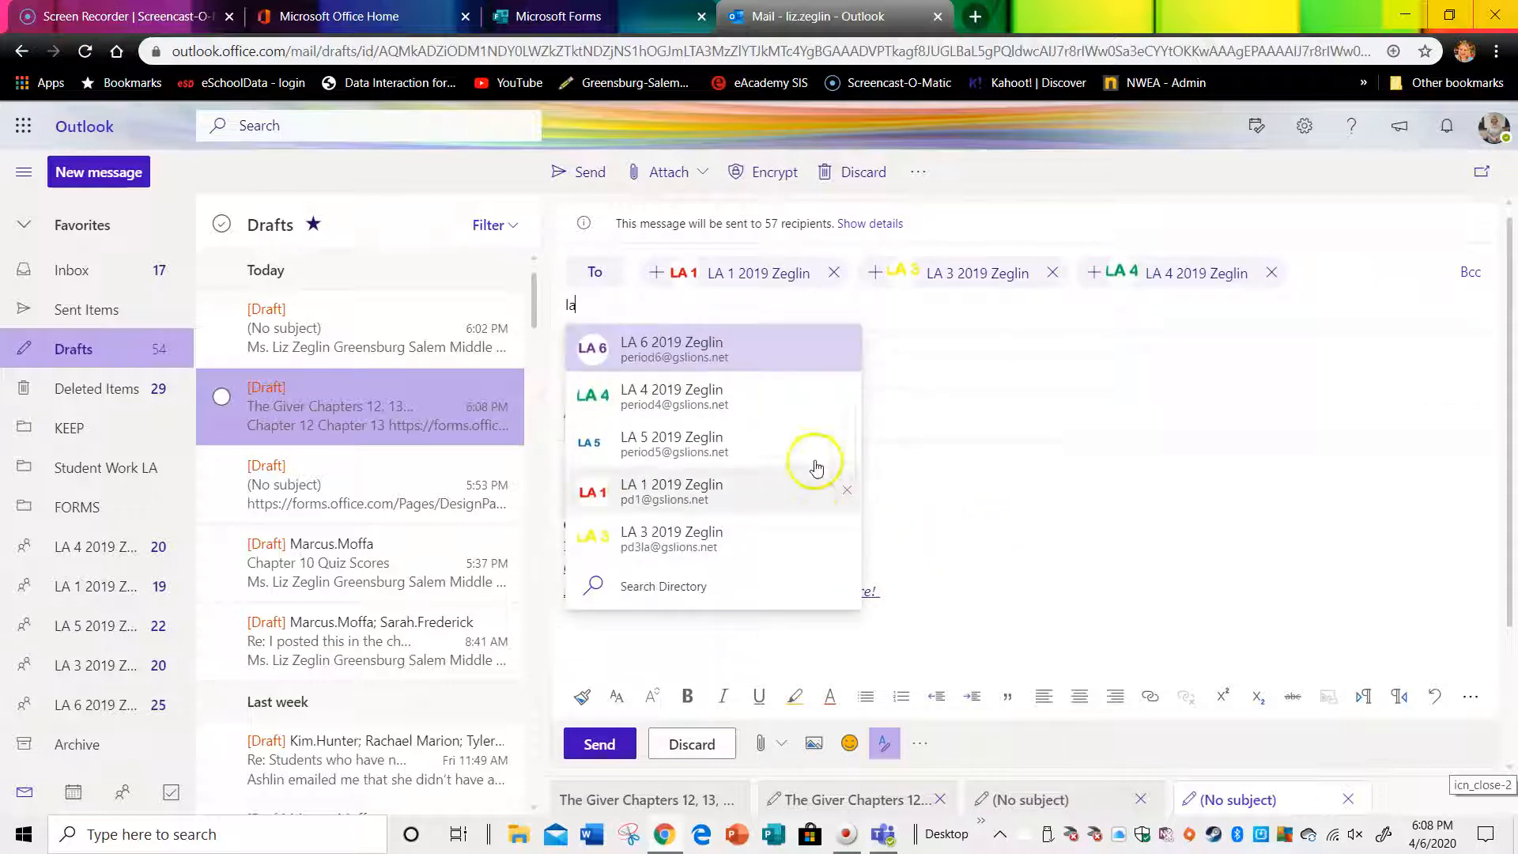
{"action": "left_click", "coordinate": [810, 461]}
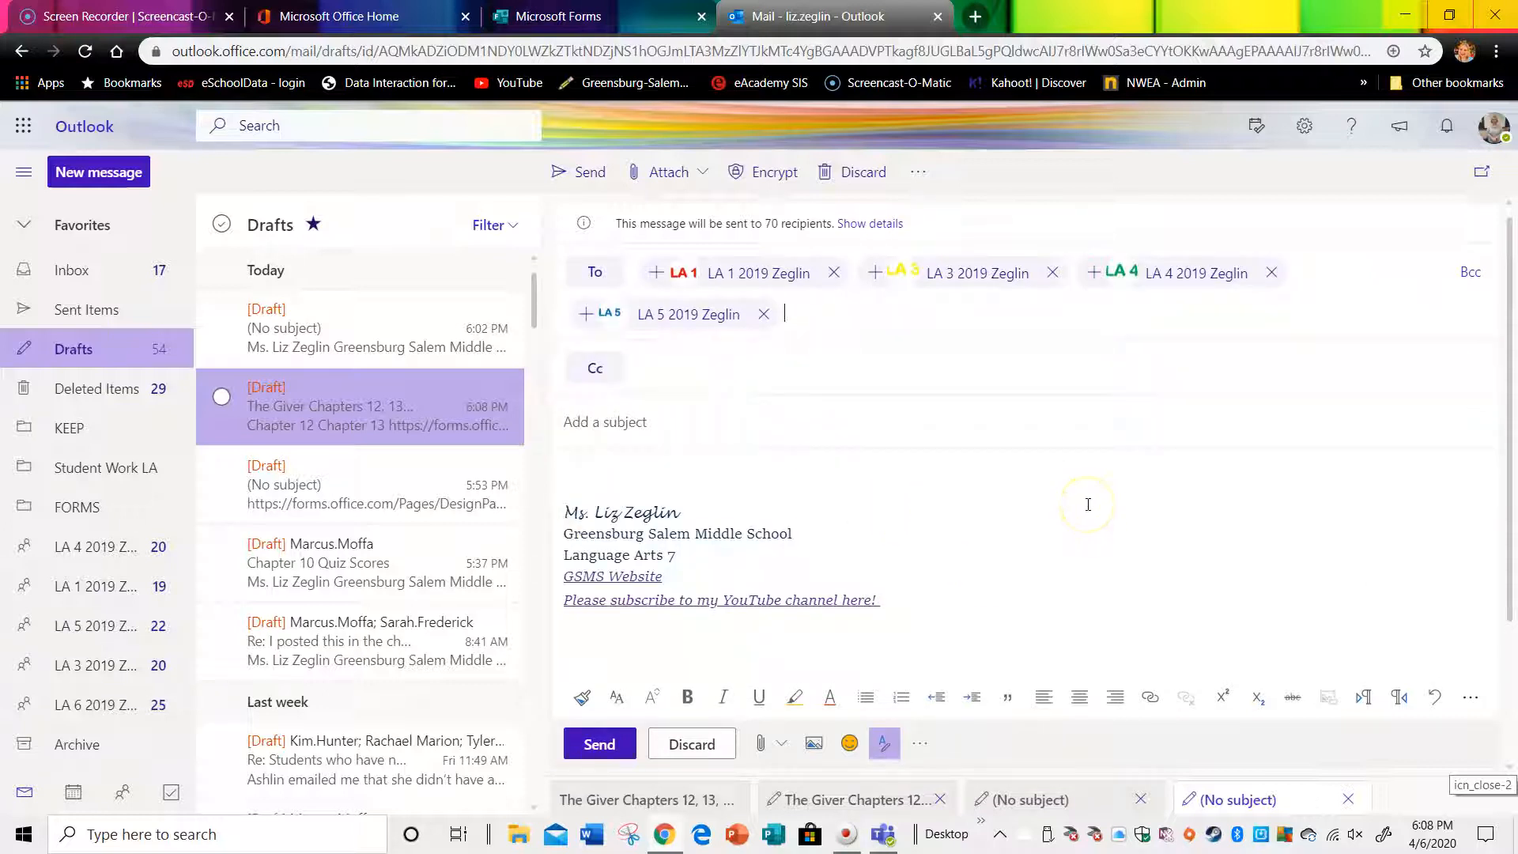
{"action": "type", "text": "la"}
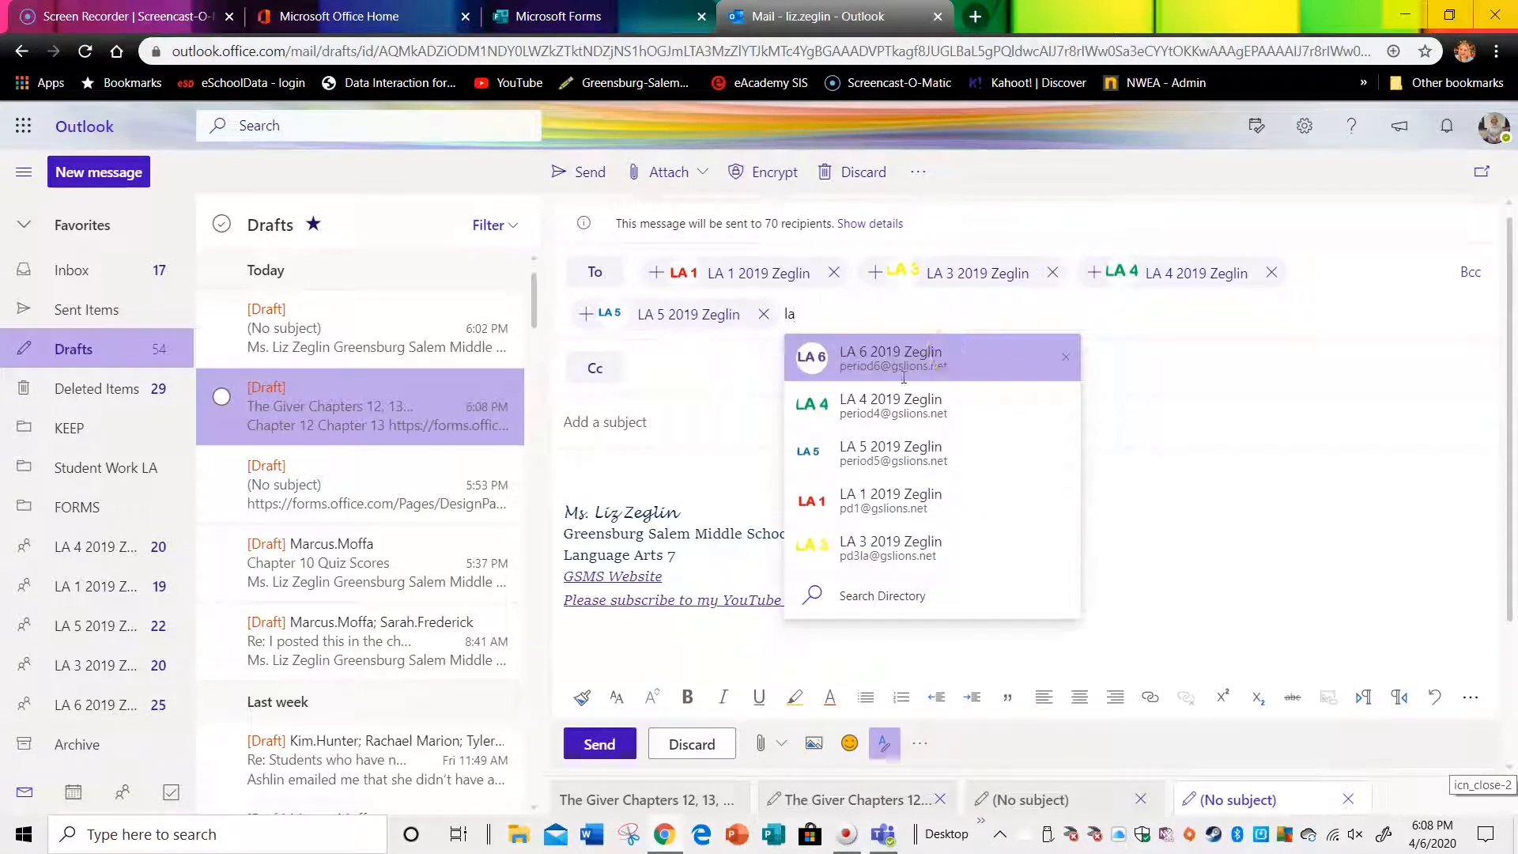
{"action": "left_click", "coordinate": [904, 371]}
{"action": "left_click", "coordinate": [675, 414]}
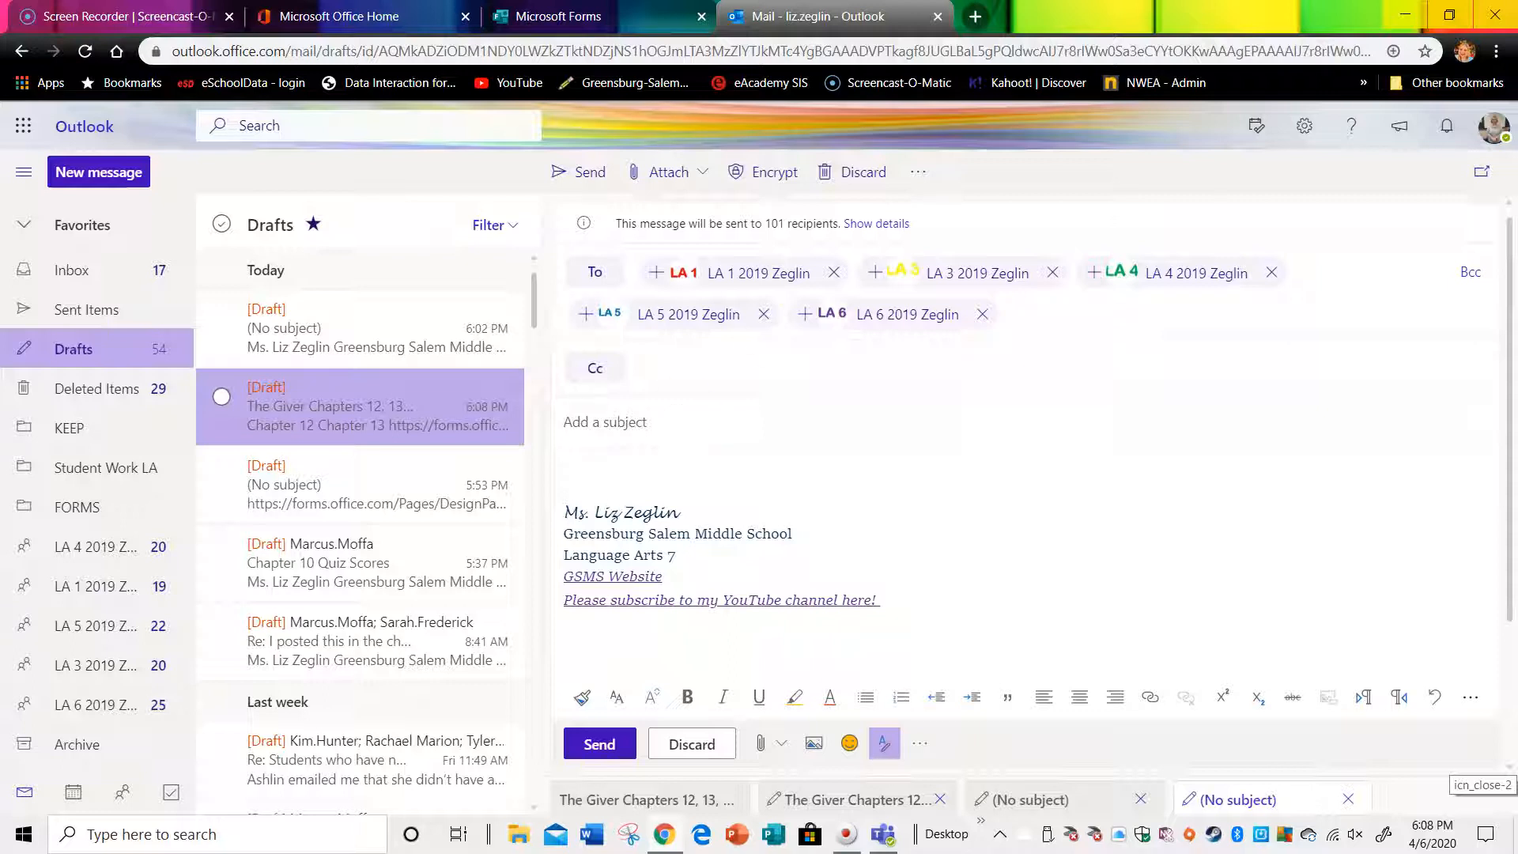
Switch to Forms, make a copy of The Giver Chapter 11 Quiz (2) from My forms, and open the copy.
{"action": "left_click", "coordinate": [648, 18]}
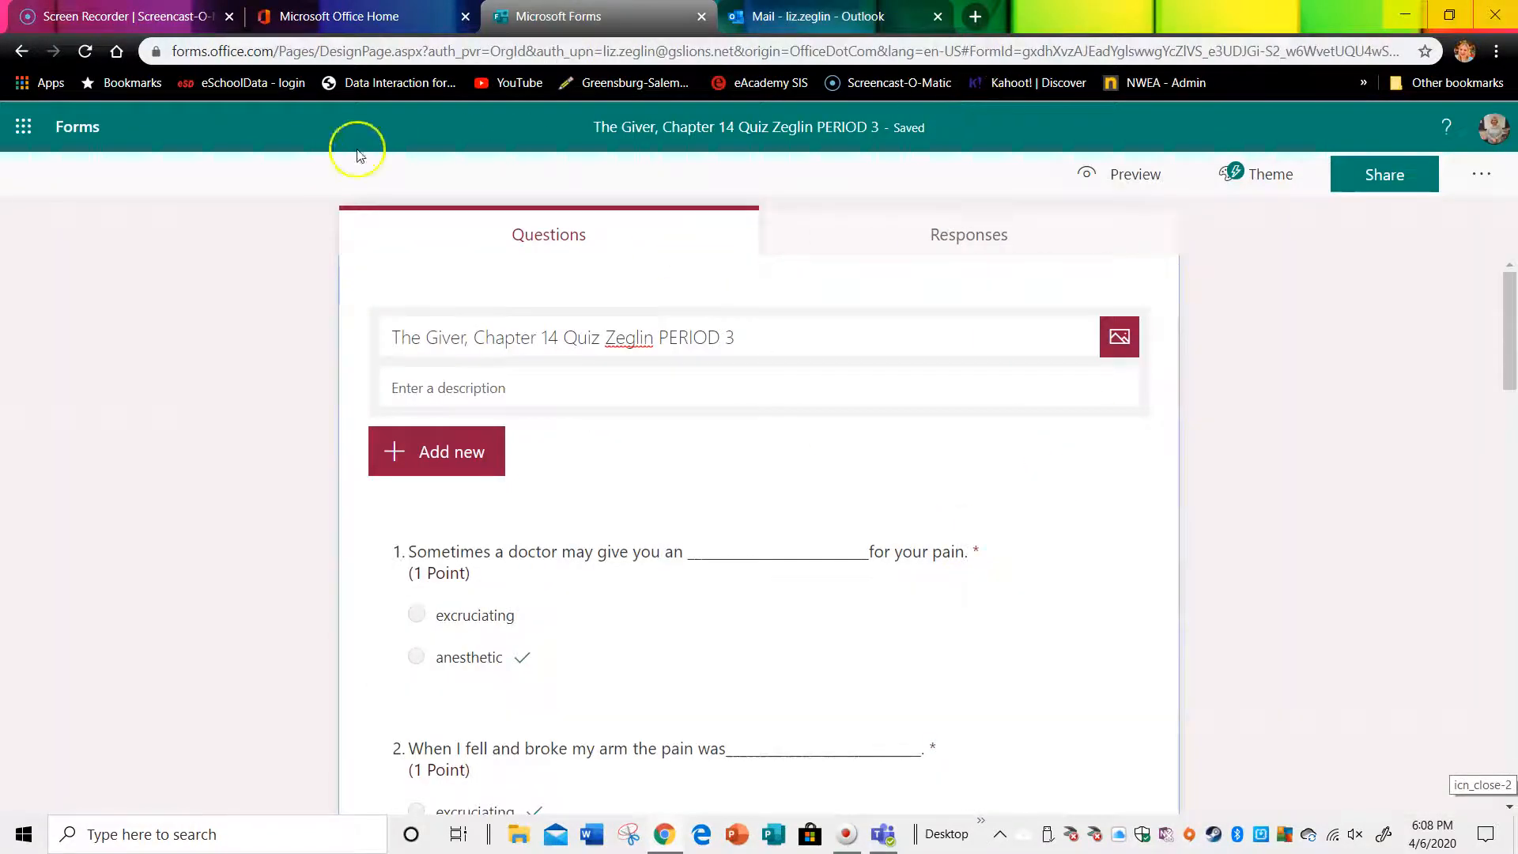
{"action": "left_click", "coordinate": [71, 127]}
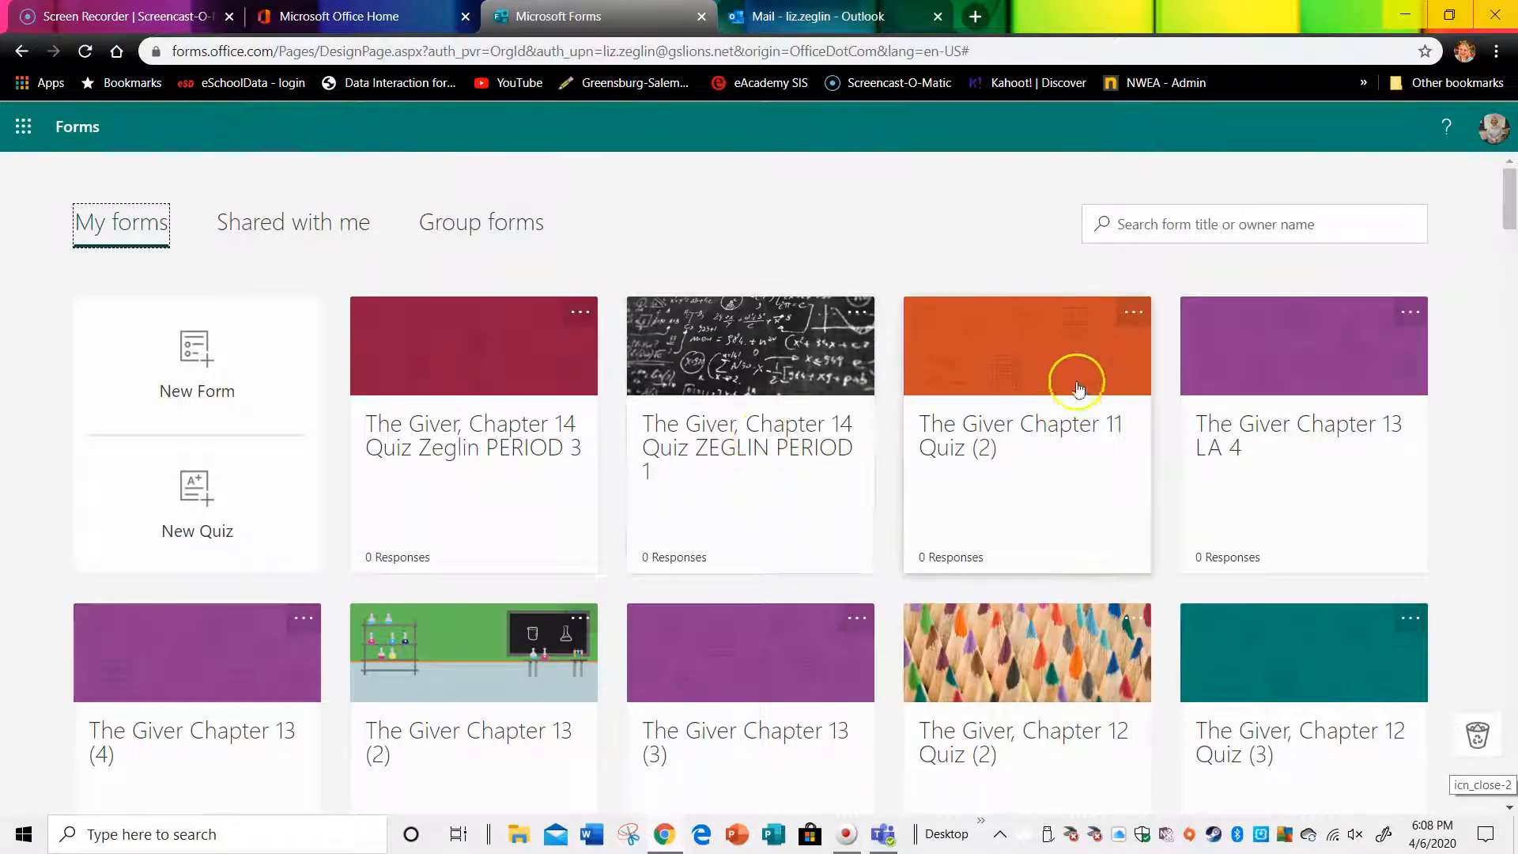
{"action": "left_click", "coordinate": [1127, 337]}
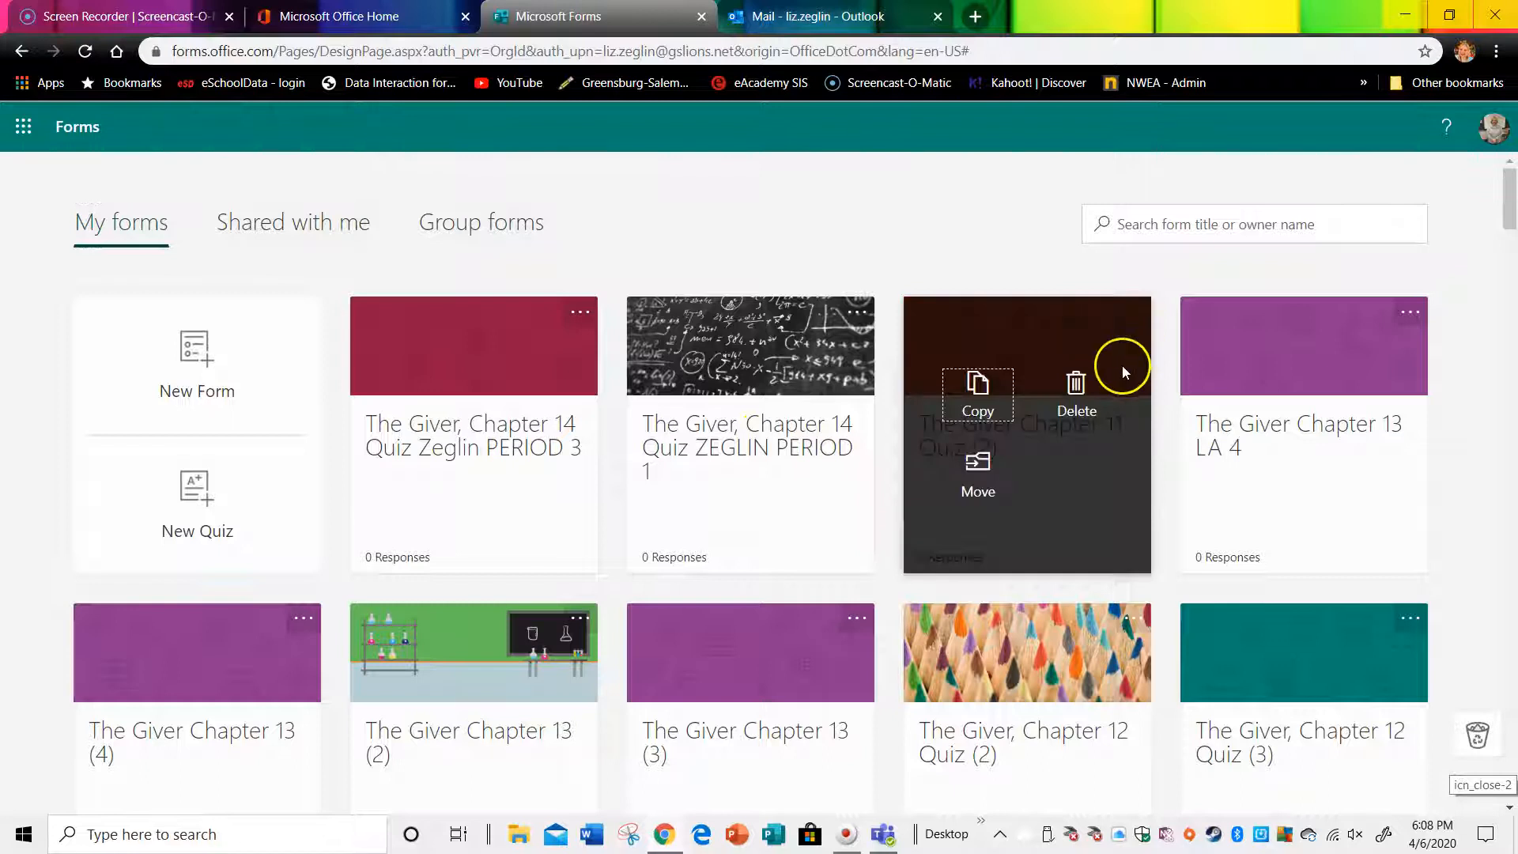
{"action": "left_click", "coordinate": [978, 387]}
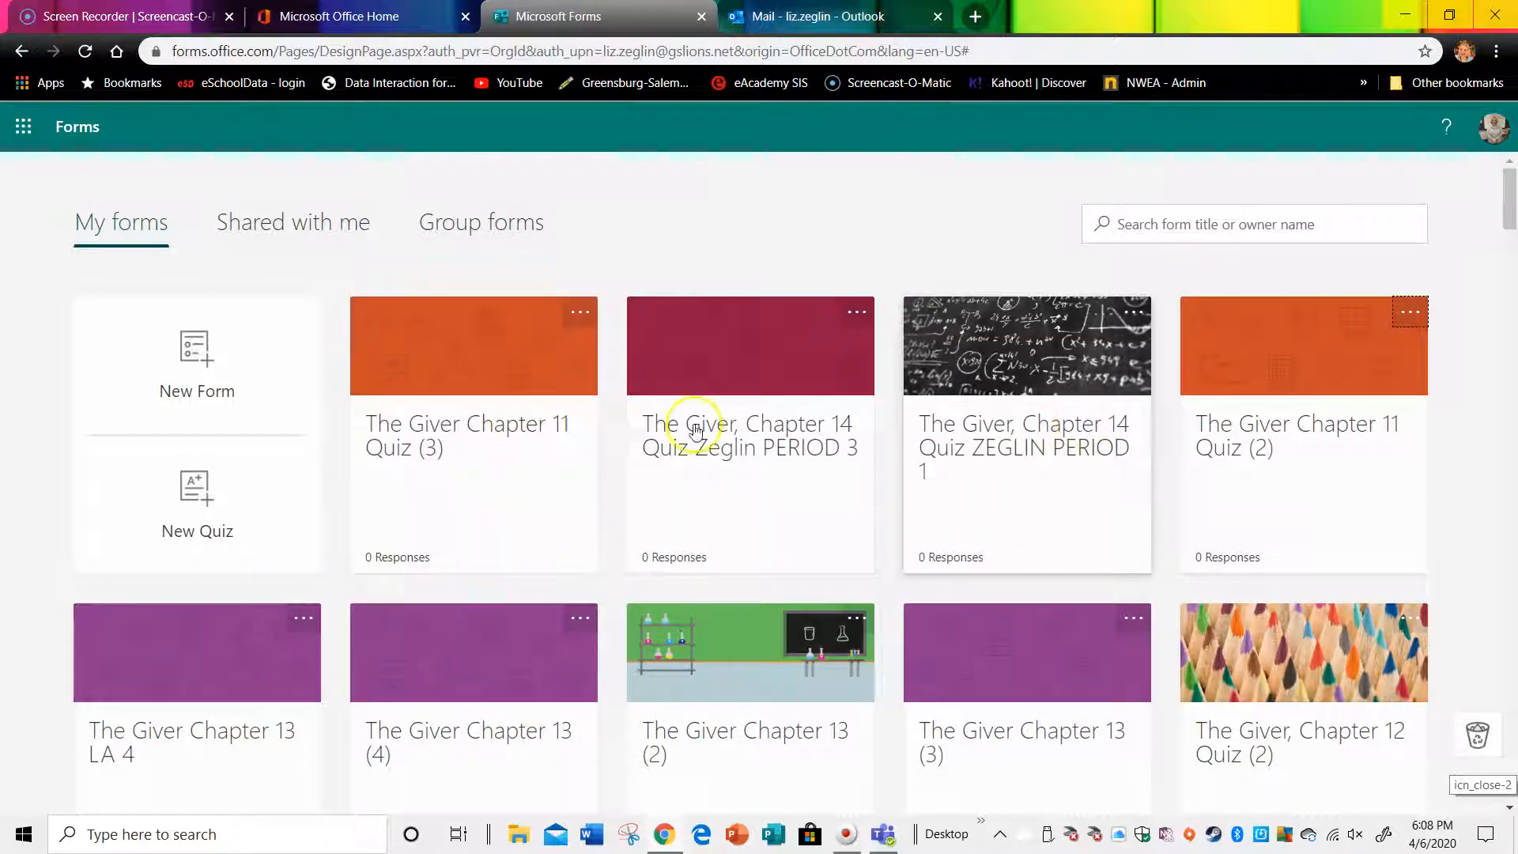
{"action": "left_click", "coordinate": [461, 425]}
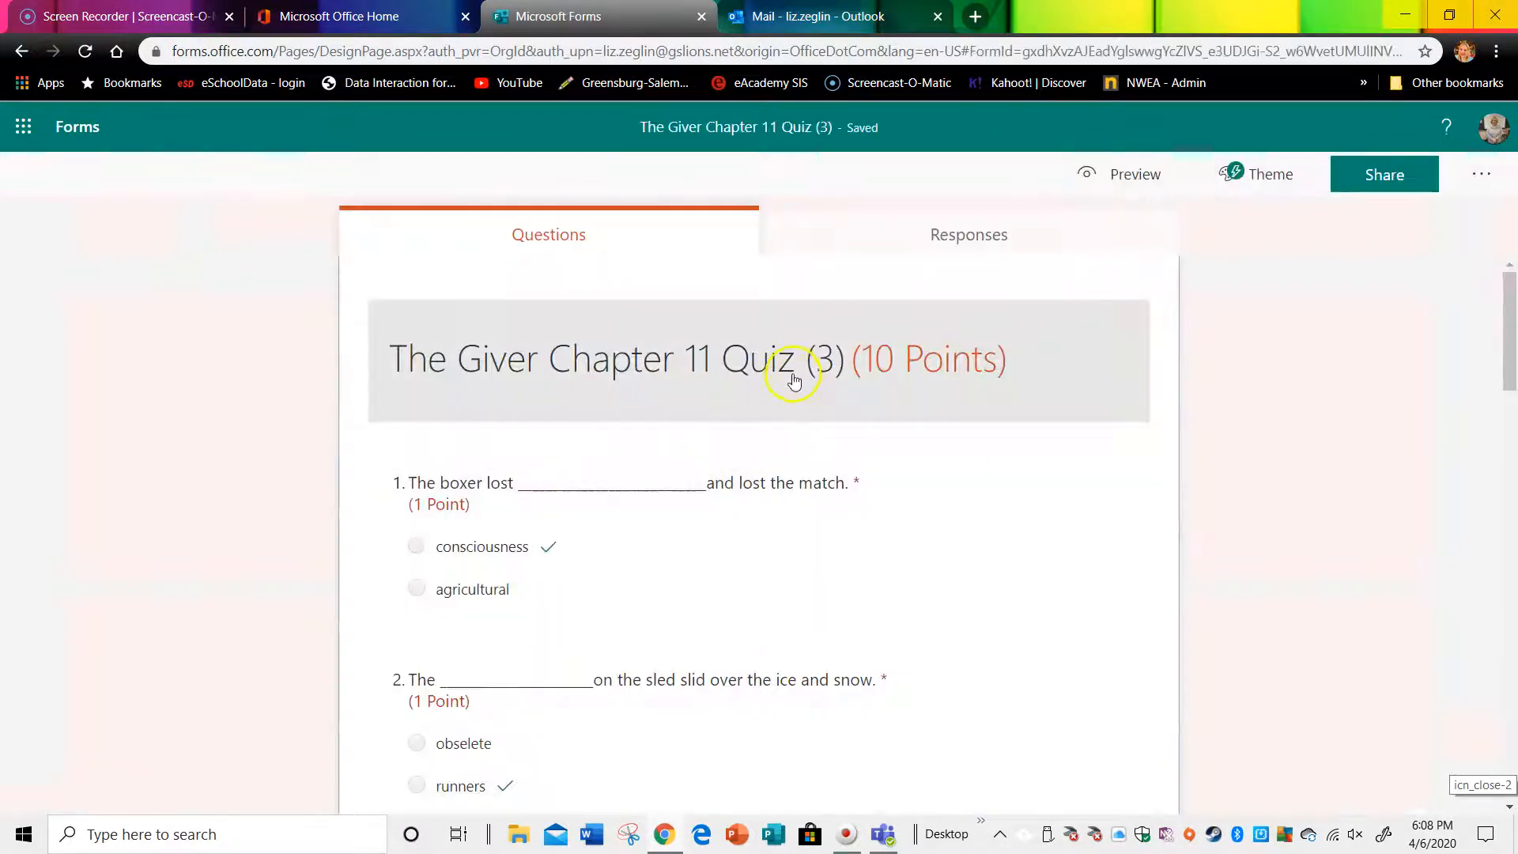
Replace the (3) ending The Giver Chapter 11 Quiz title with the teacher's surname in capitals and 2020.
{"action": "left_click", "coordinate": [790, 359]}
{"action": "left_click", "coordinate": [661, 352]}
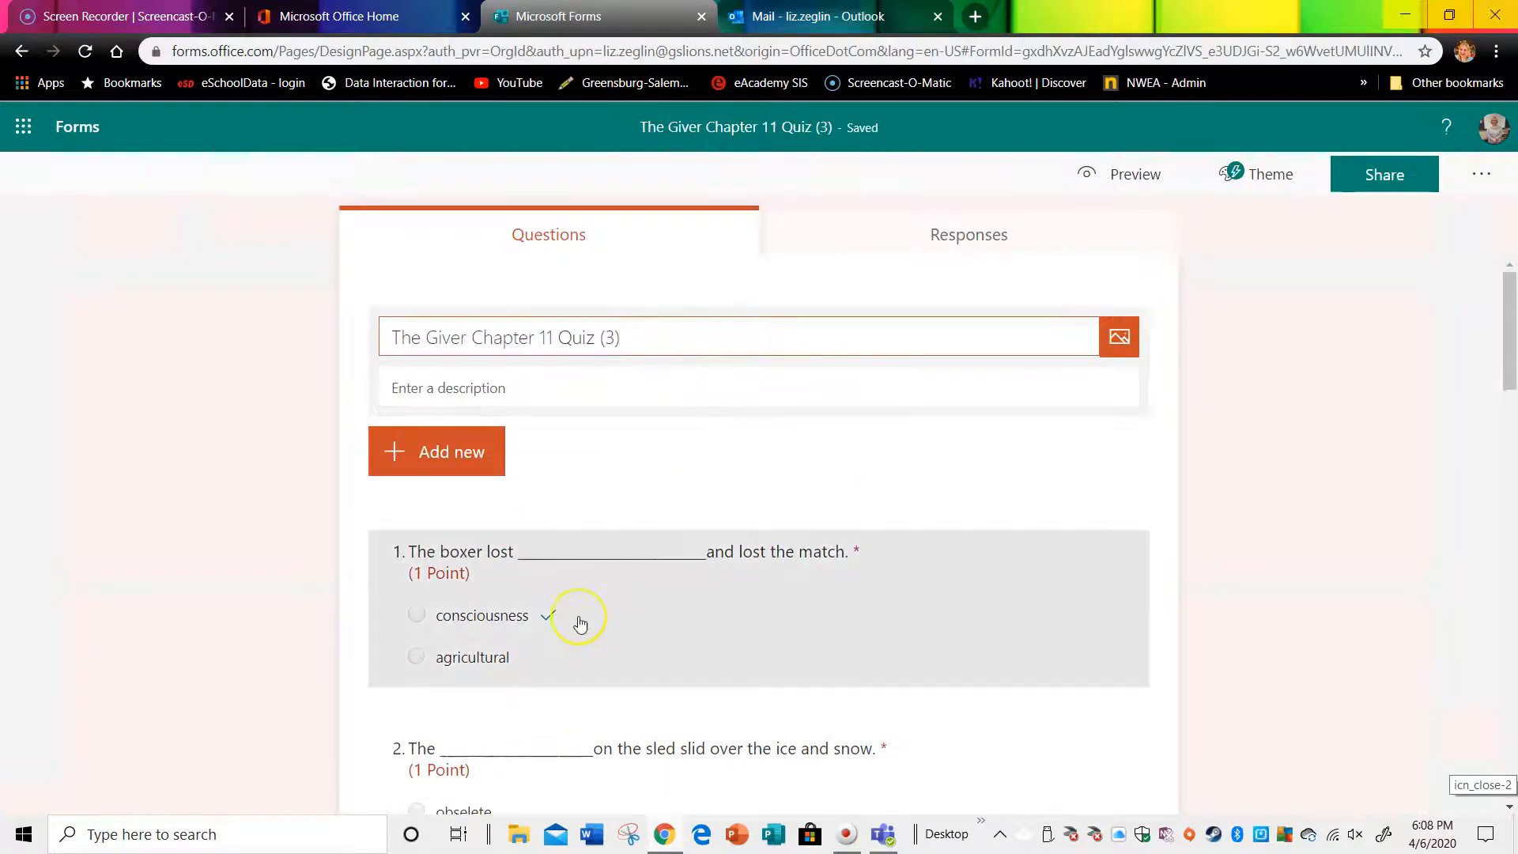
{"action": "key", "text": "BackSpace"}
{"action": "key", "text": "BackSpace"}
{"action": "key", "text": "BackSpace"}
{"action": "key", "text": "BackSpace"}
{"action": "type", "text": "Ze"}
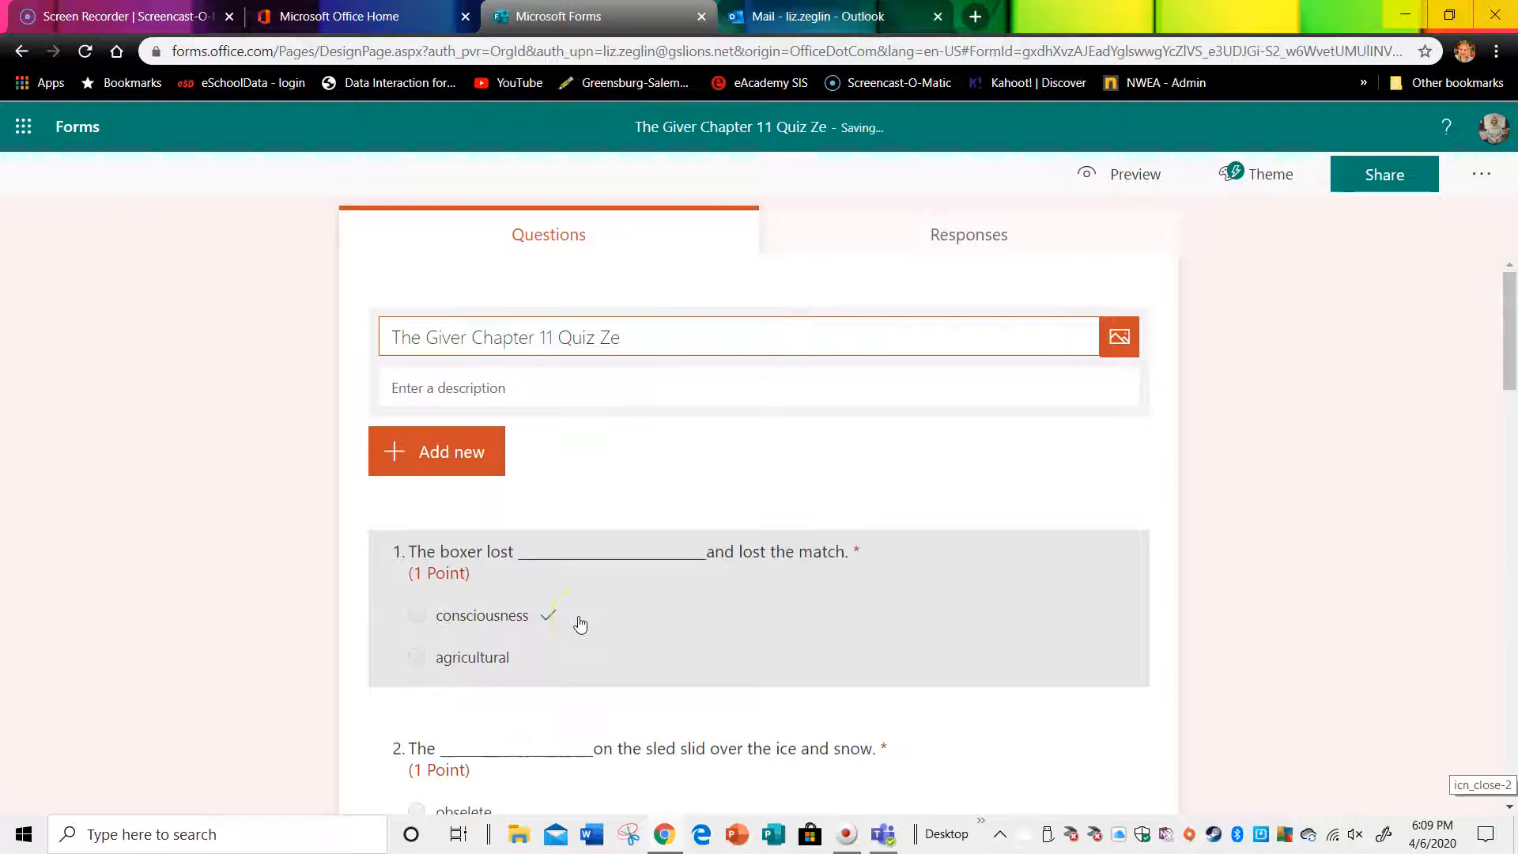
{"action": "type", "text": "E"}
{"action": "key", "text": "BackSpace"}
{"action": "key", "text": "BackSpace"}
{"action": "type", "text": "EG"}
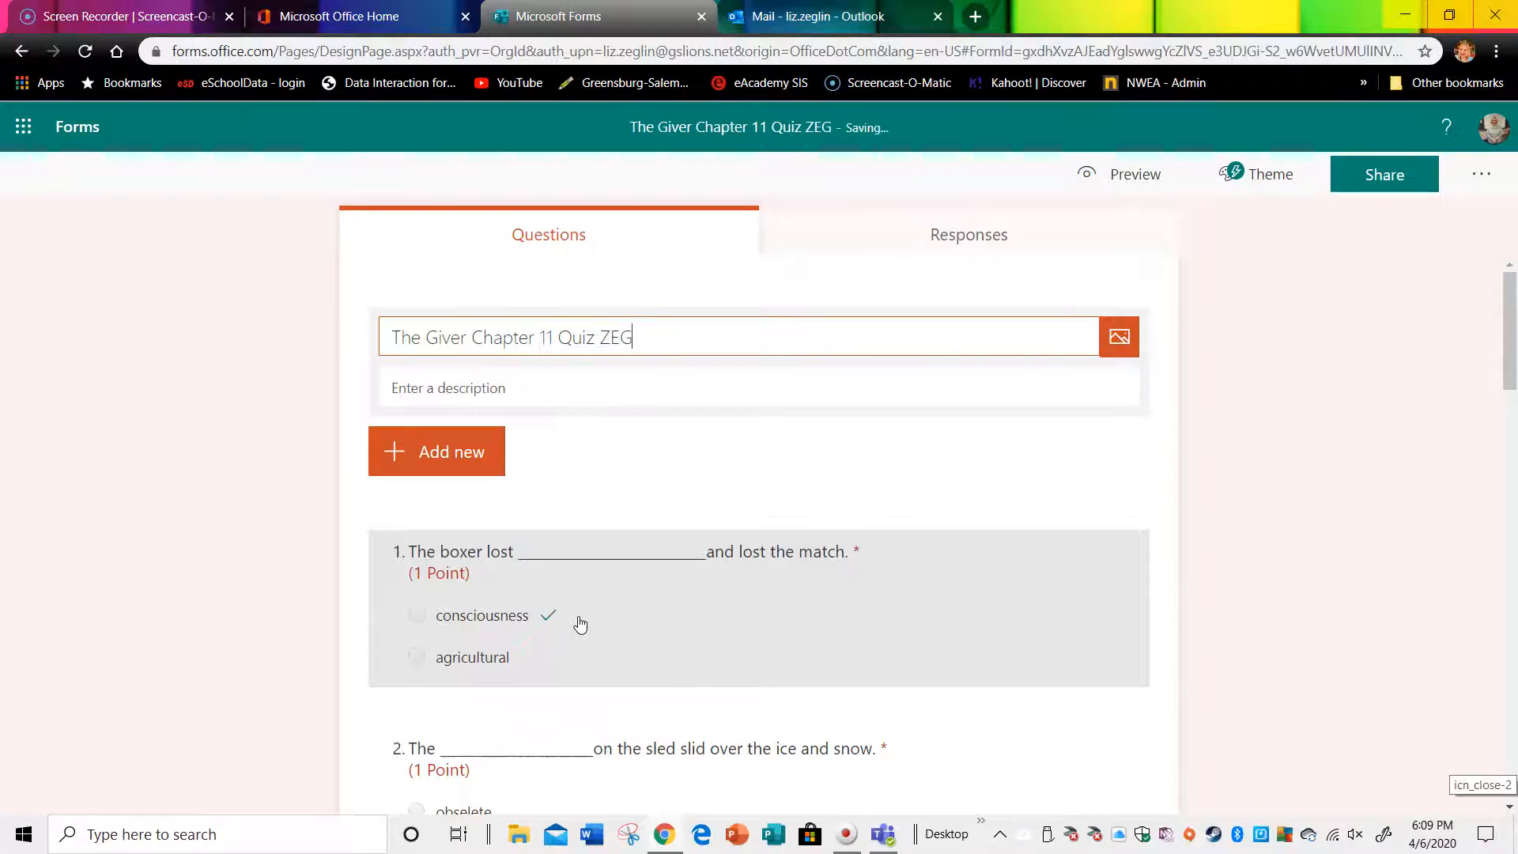
{"action": "type", "text": "LIN 2"}
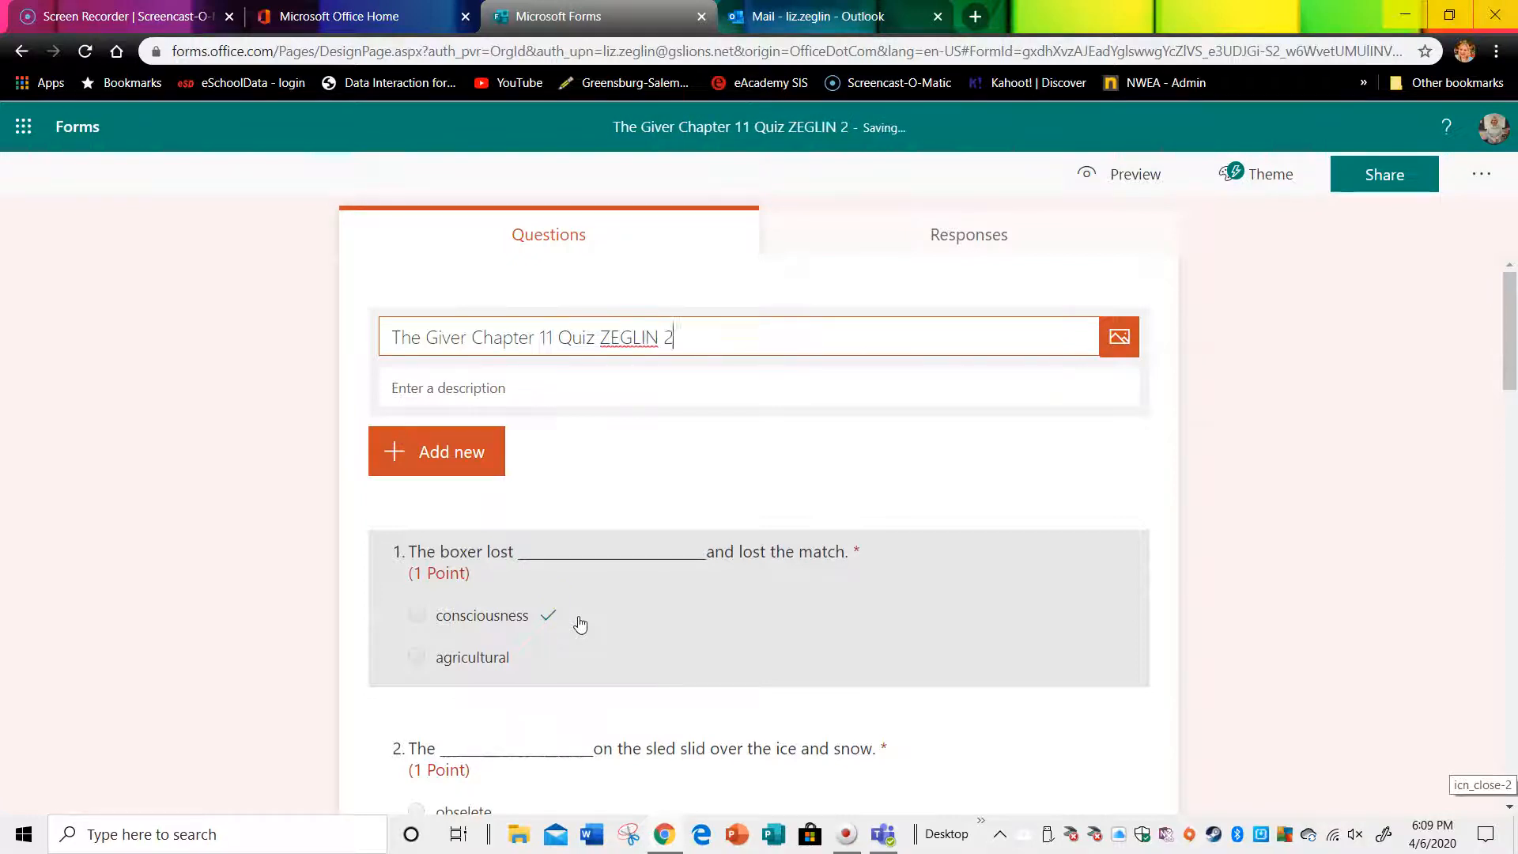
{"action": "type", "text": "020"}
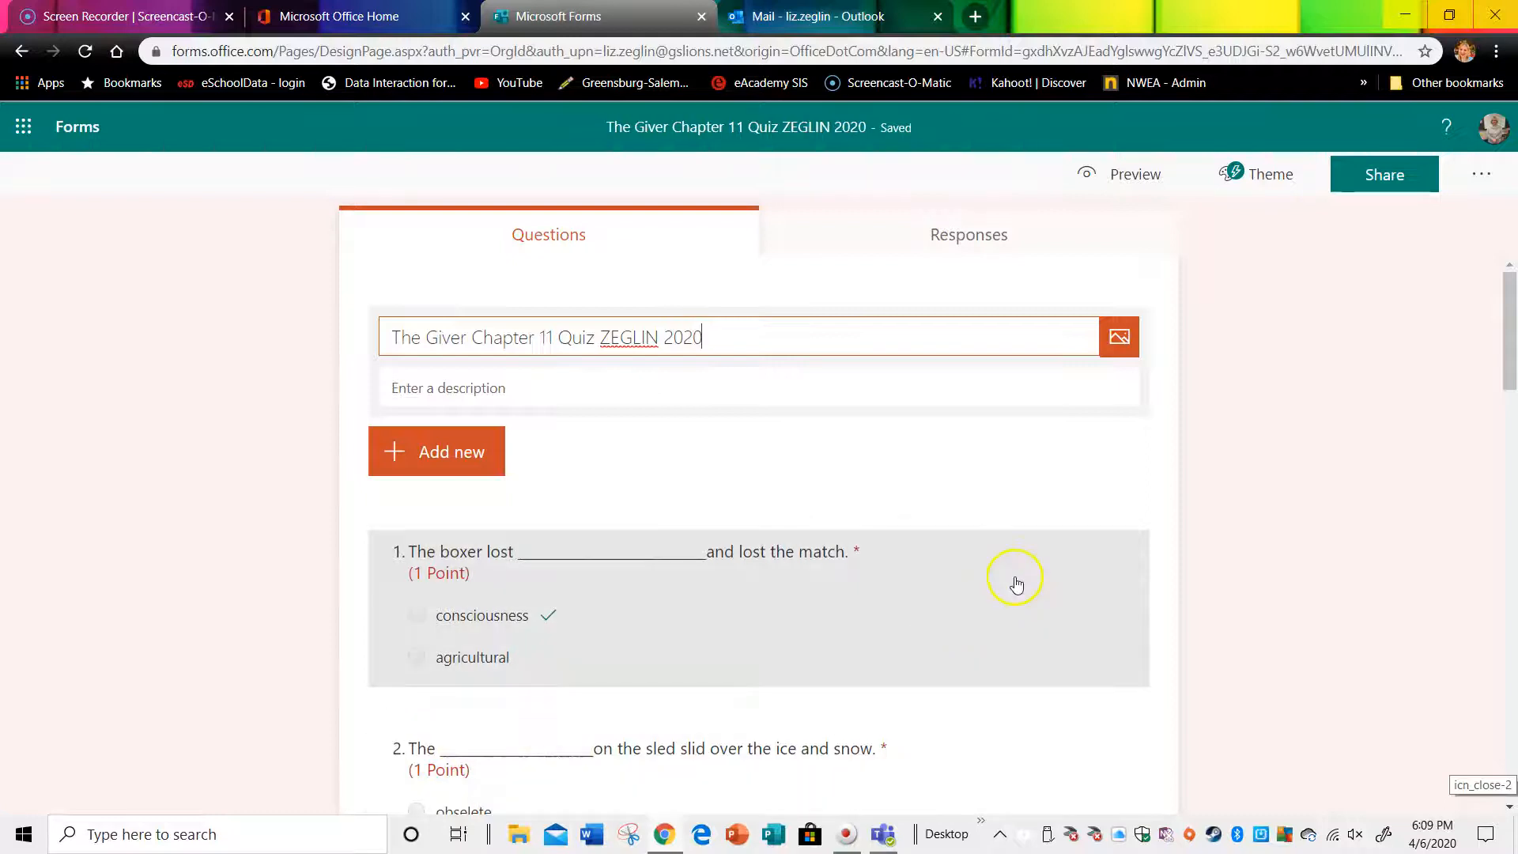
Copy the Chapter 11 quiz's response link and paste it above the signature in the new Outlook message.
{"action": "left_click", "coordinate": [1382, 175]}
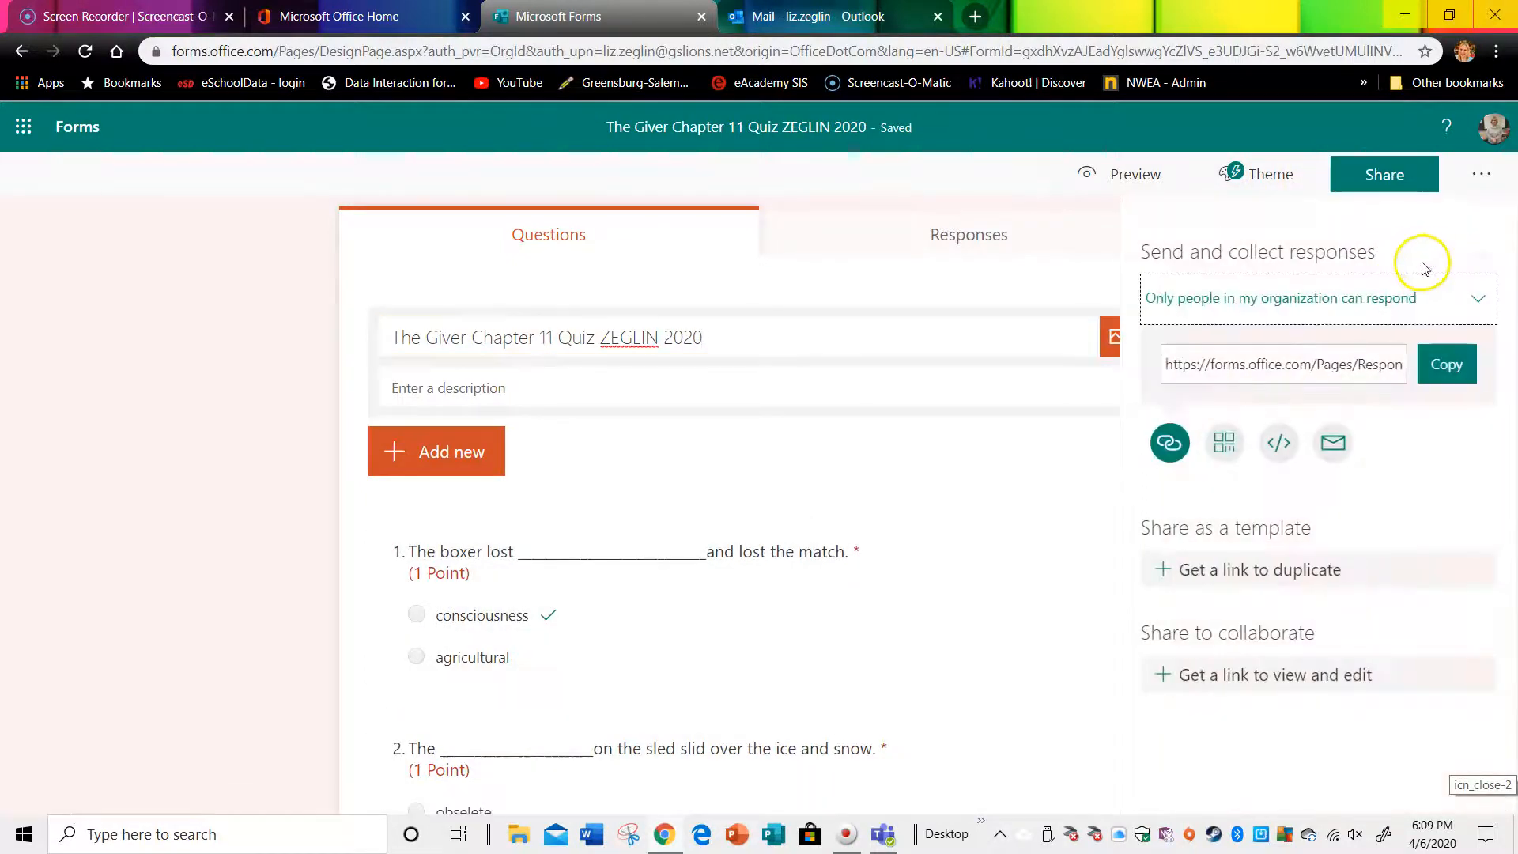
{"action": "left_click", "coordinate": [1435, 371]}
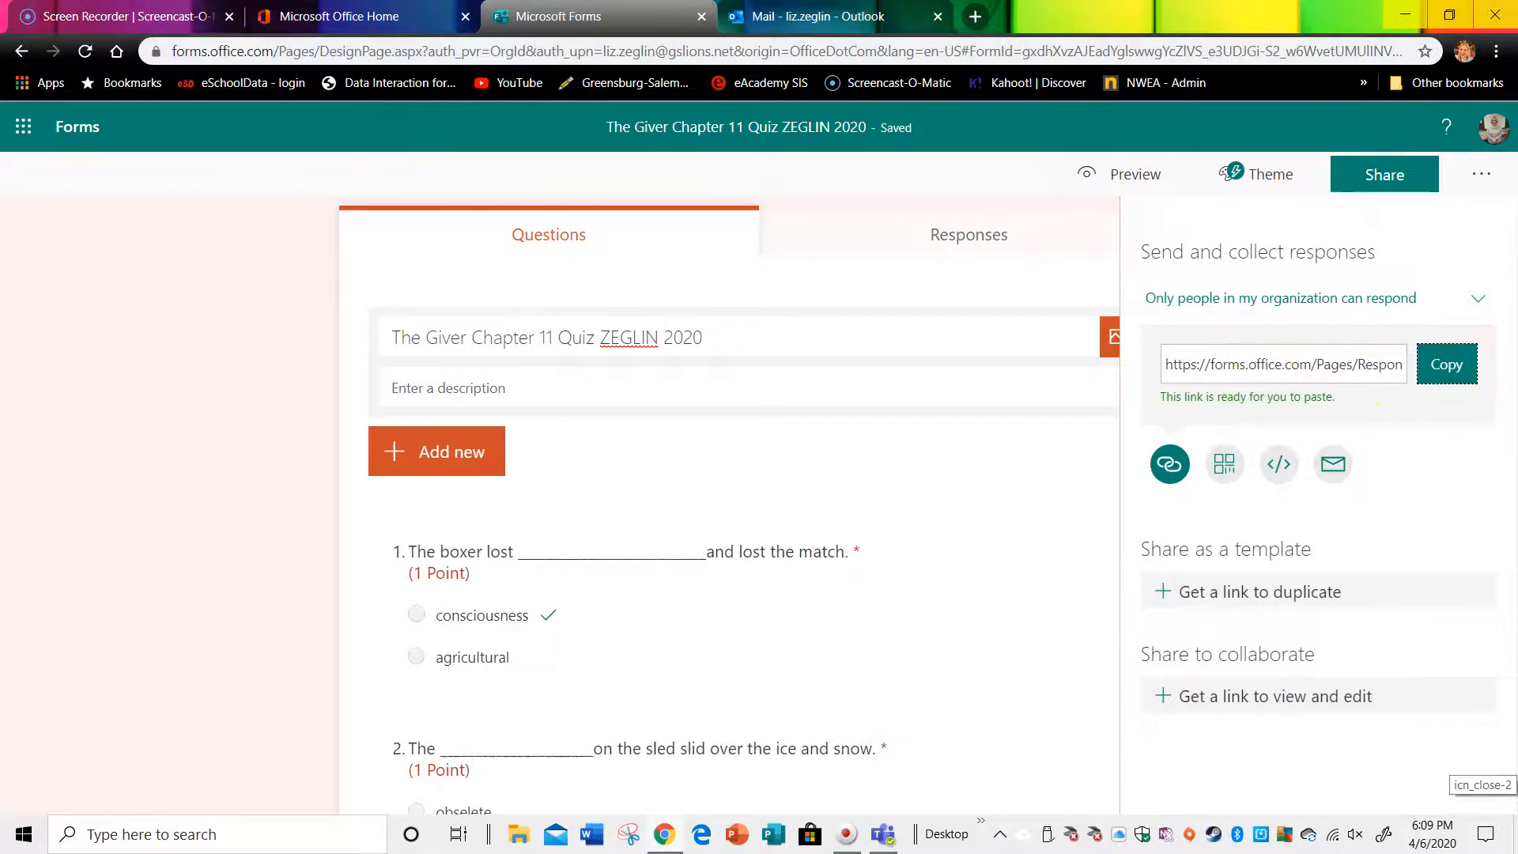
{"action": "left_click", "coordinate": [783, 15]}
{"action": "left_click", "coordinate": [645, 465]}
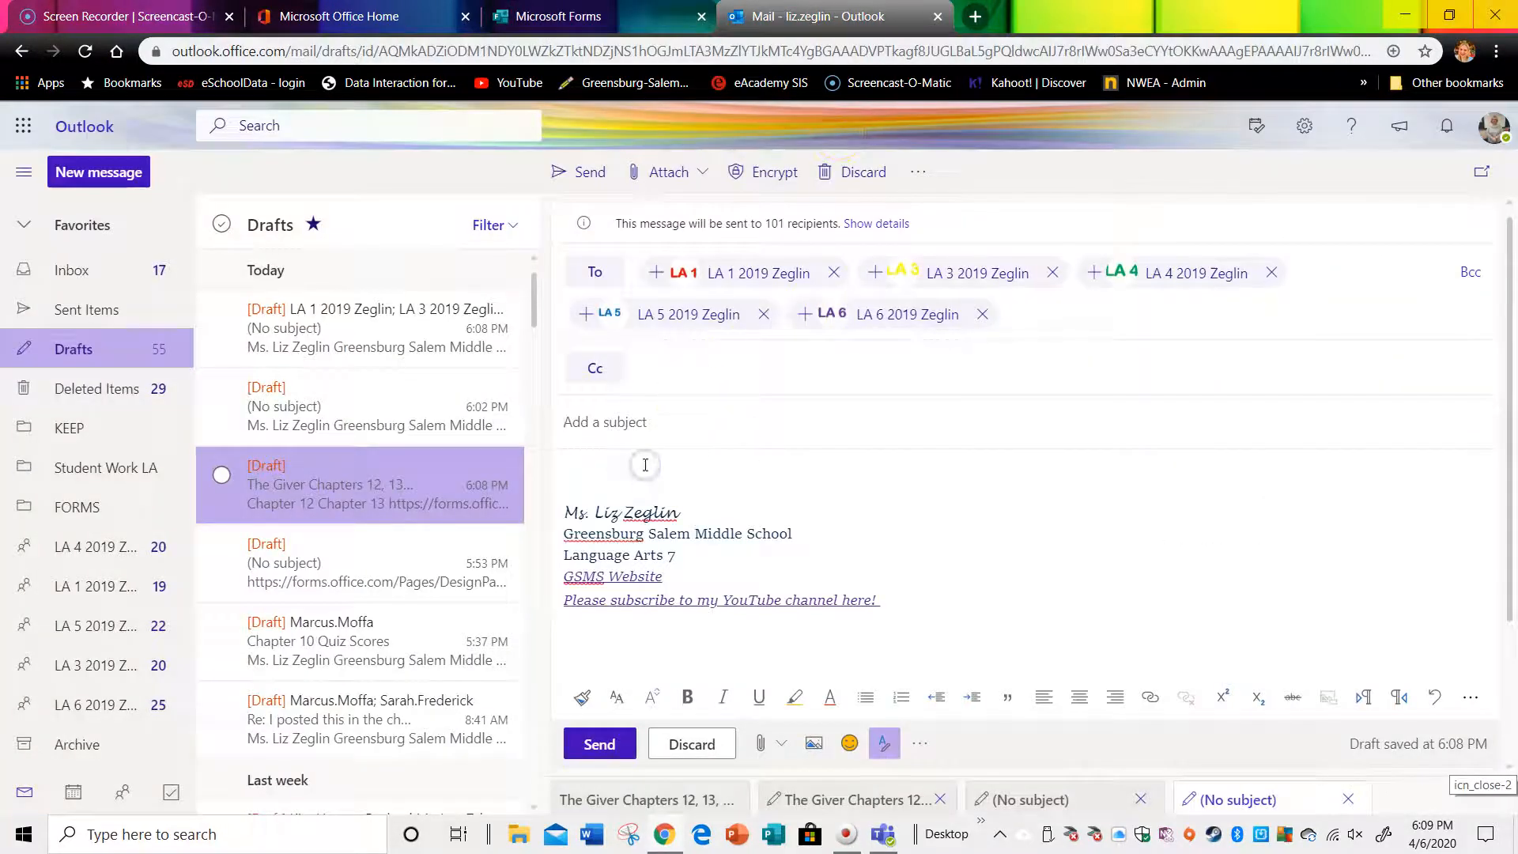
{"action": "key", "text": "ctrl+v"}
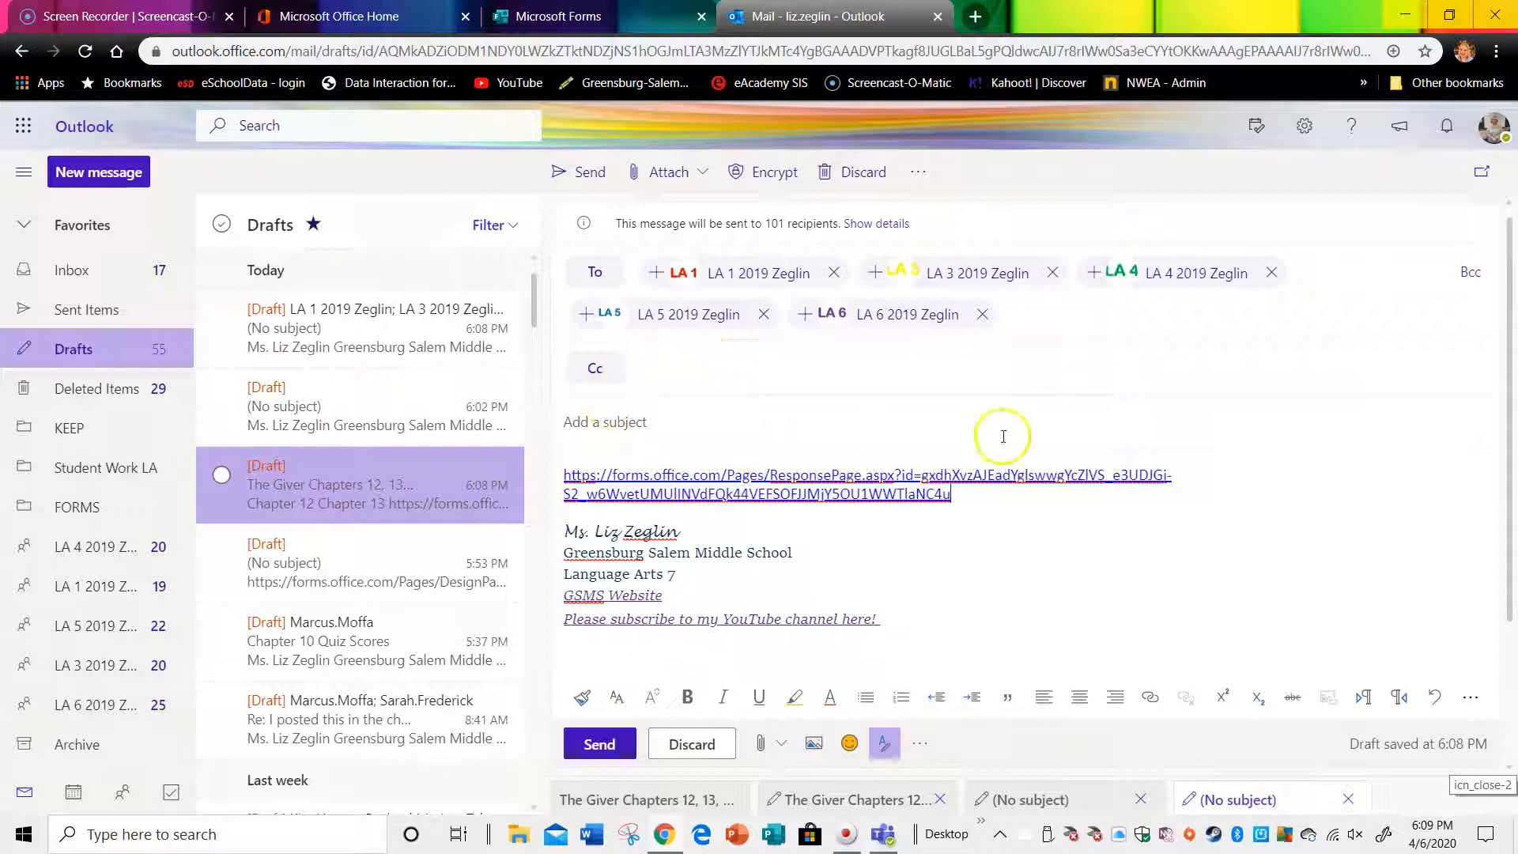
{"action": "left_click", "coordinate": [697, 427]}
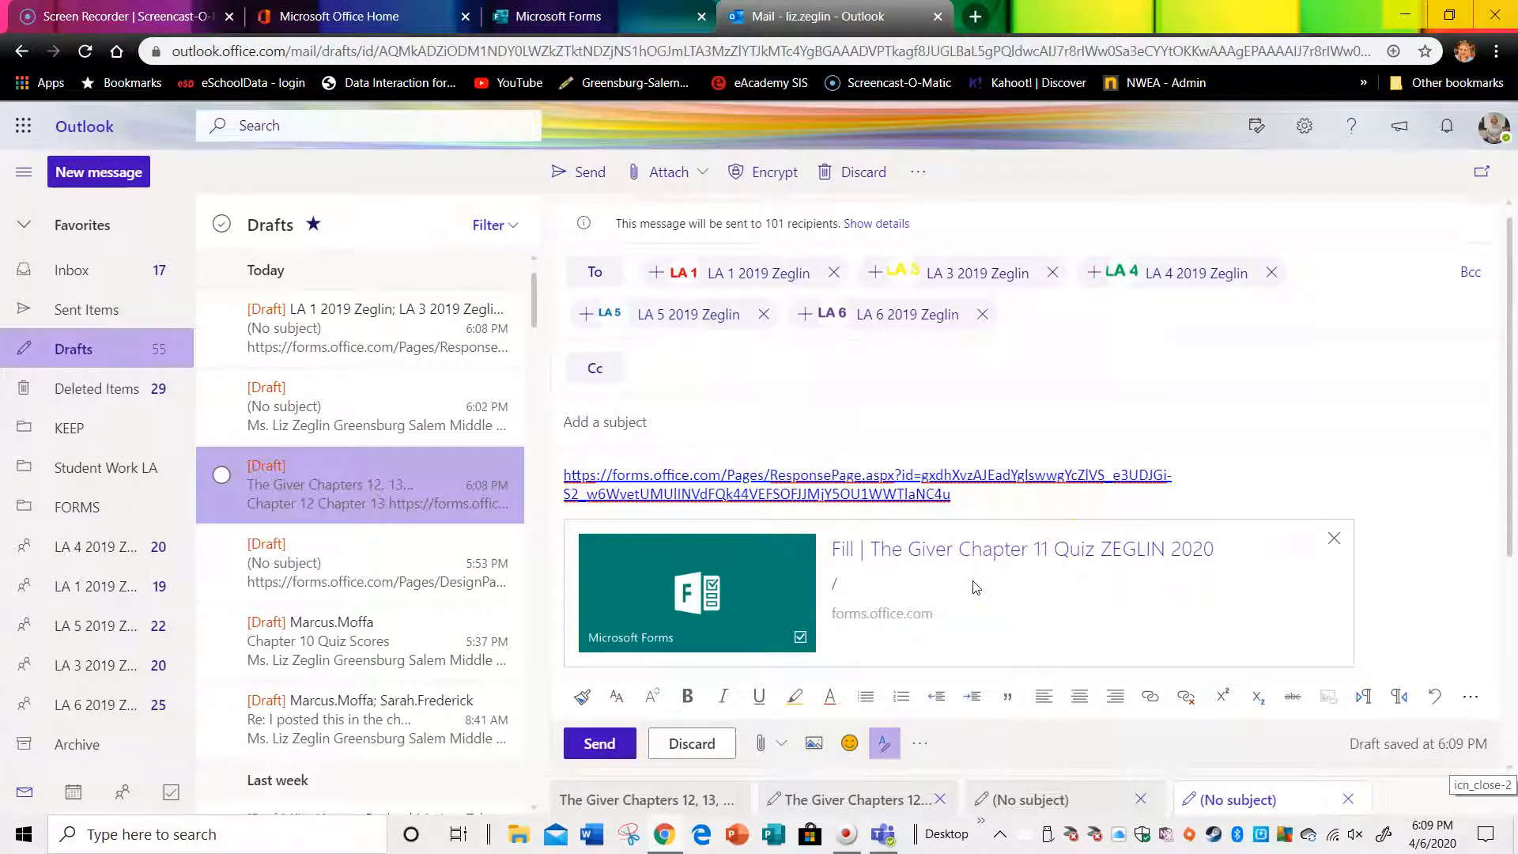
Give the message the subject "The Giver Chapter 11 Link" and add blank lines above the quiz link.
{"action": "type", "text": "The Giver Chapter 11 "}
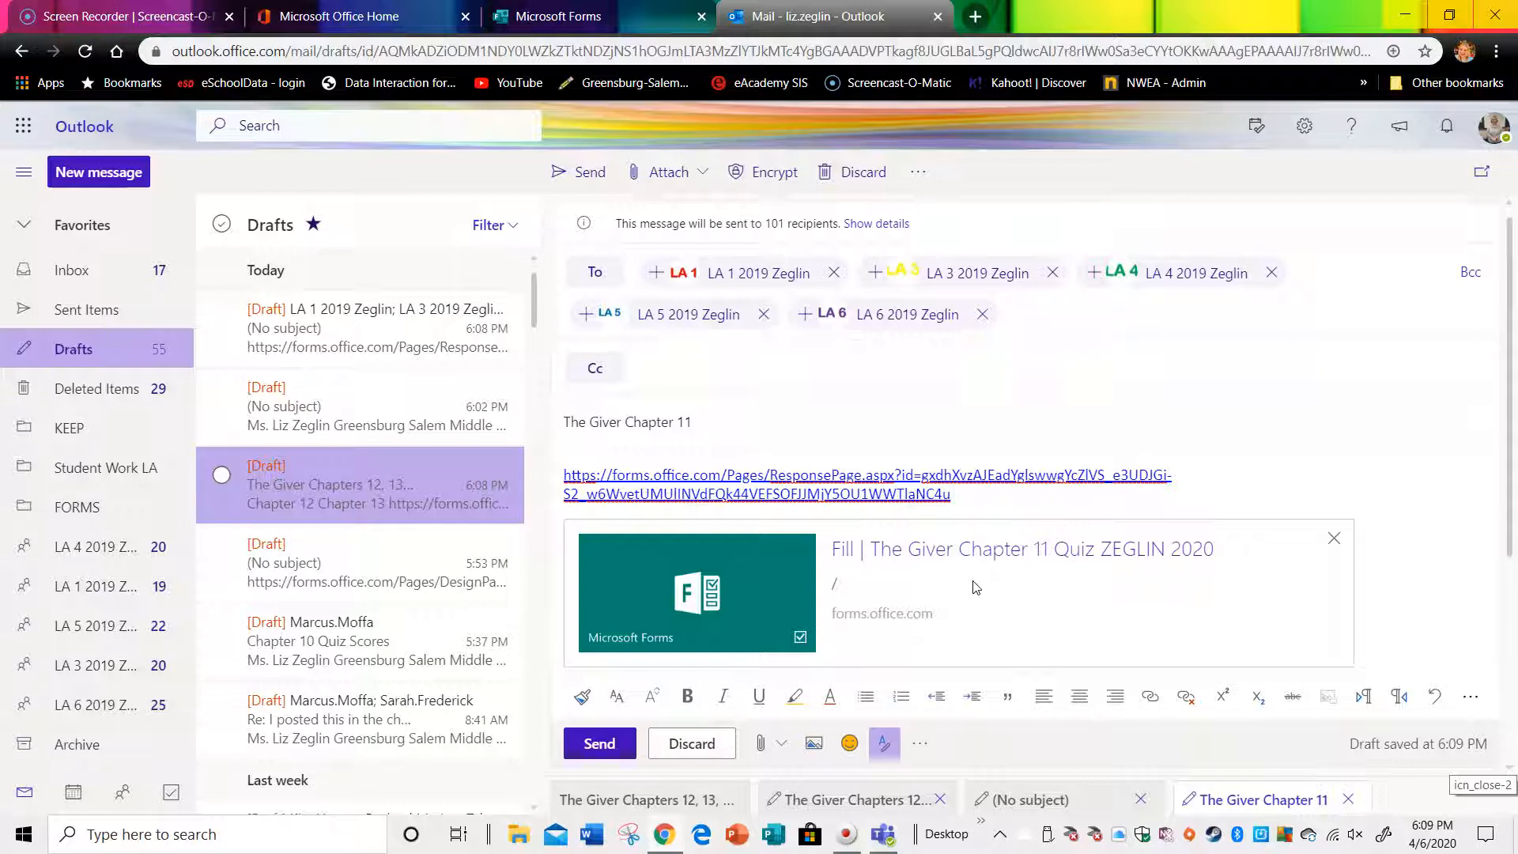
{"action": "type", "text": "Linki"}
{"action": "left_click", "coordinate": [565, 476]}
{"action": "key", "text": "Return"}
{"action": "key", "text": "Return"}
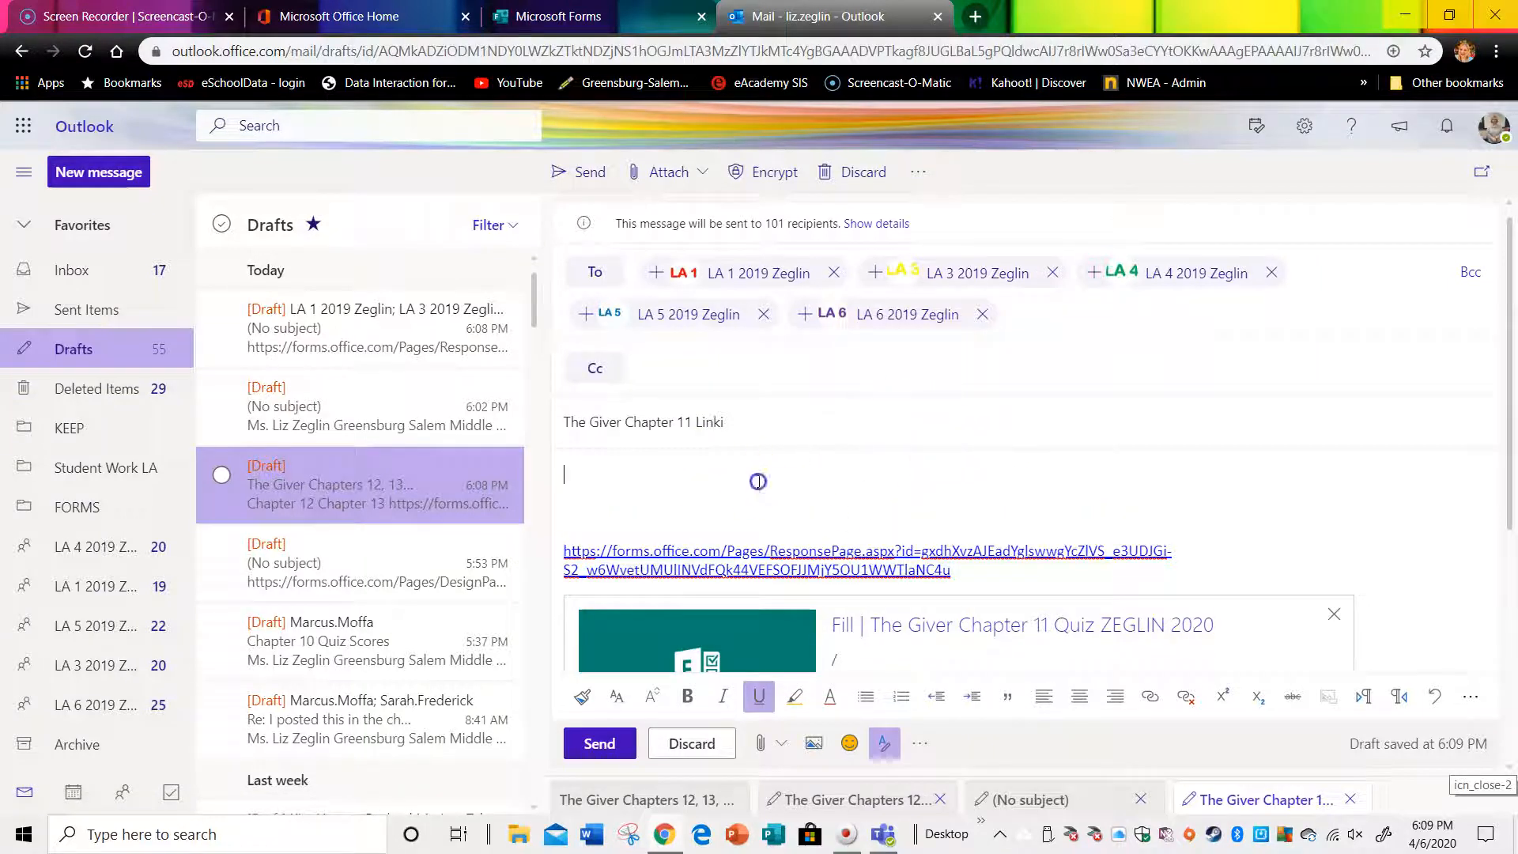
{"action": "left_click", "coordinate": [765, 426]}
{"action": "key", "text": "BackSpace"}
Write above the quiz link "Please use this link below to take the Chapter 11 quiz if the other link do not work." and "Thank you!".
{"action": "left_click", "coordinate": [680, 480]}
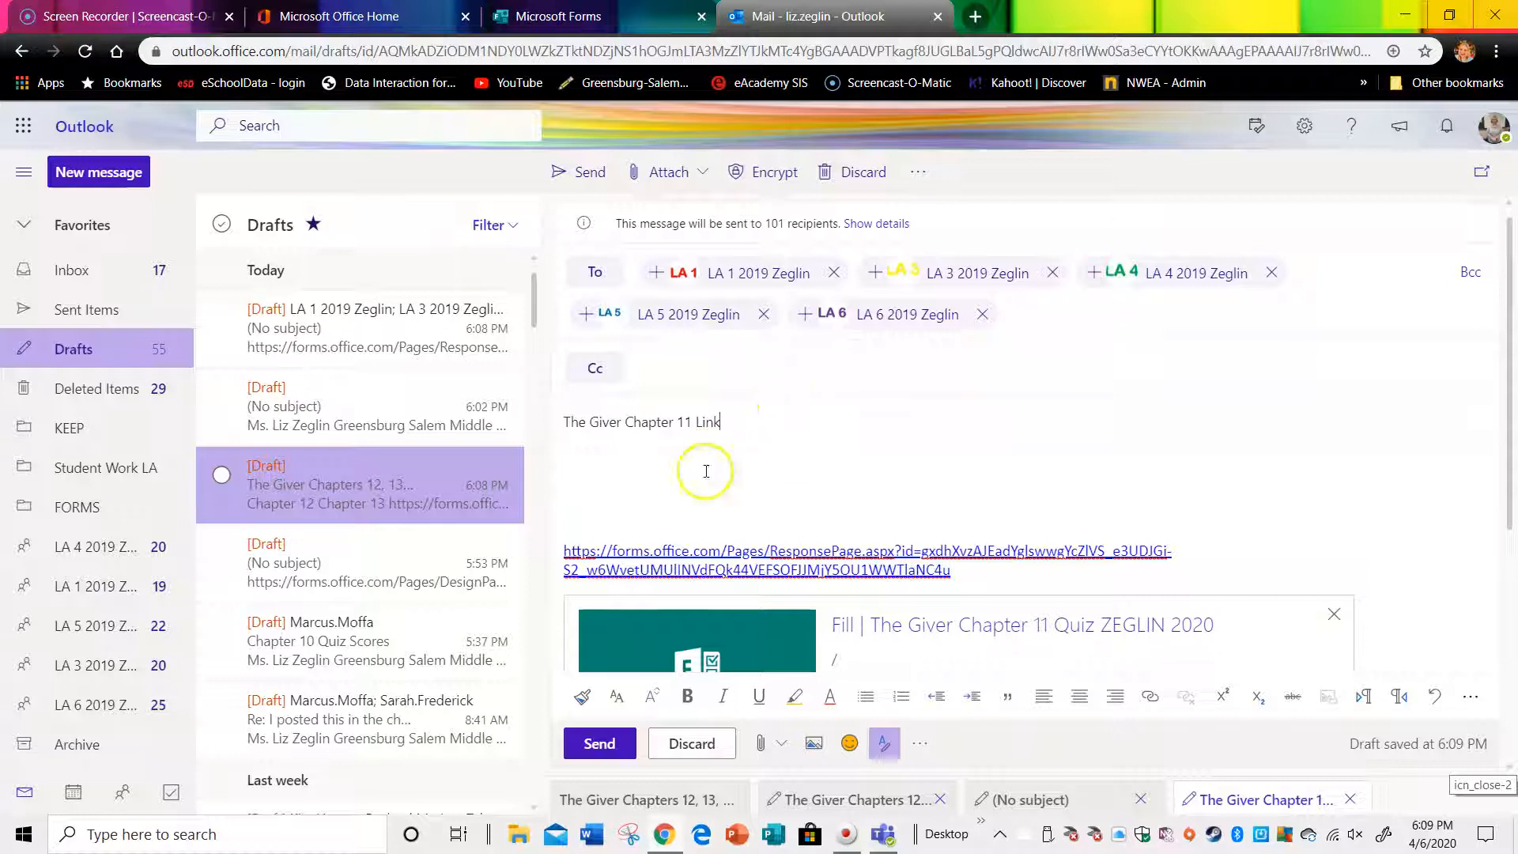
{"action": "left_click", "coordinate": [640, 544]}
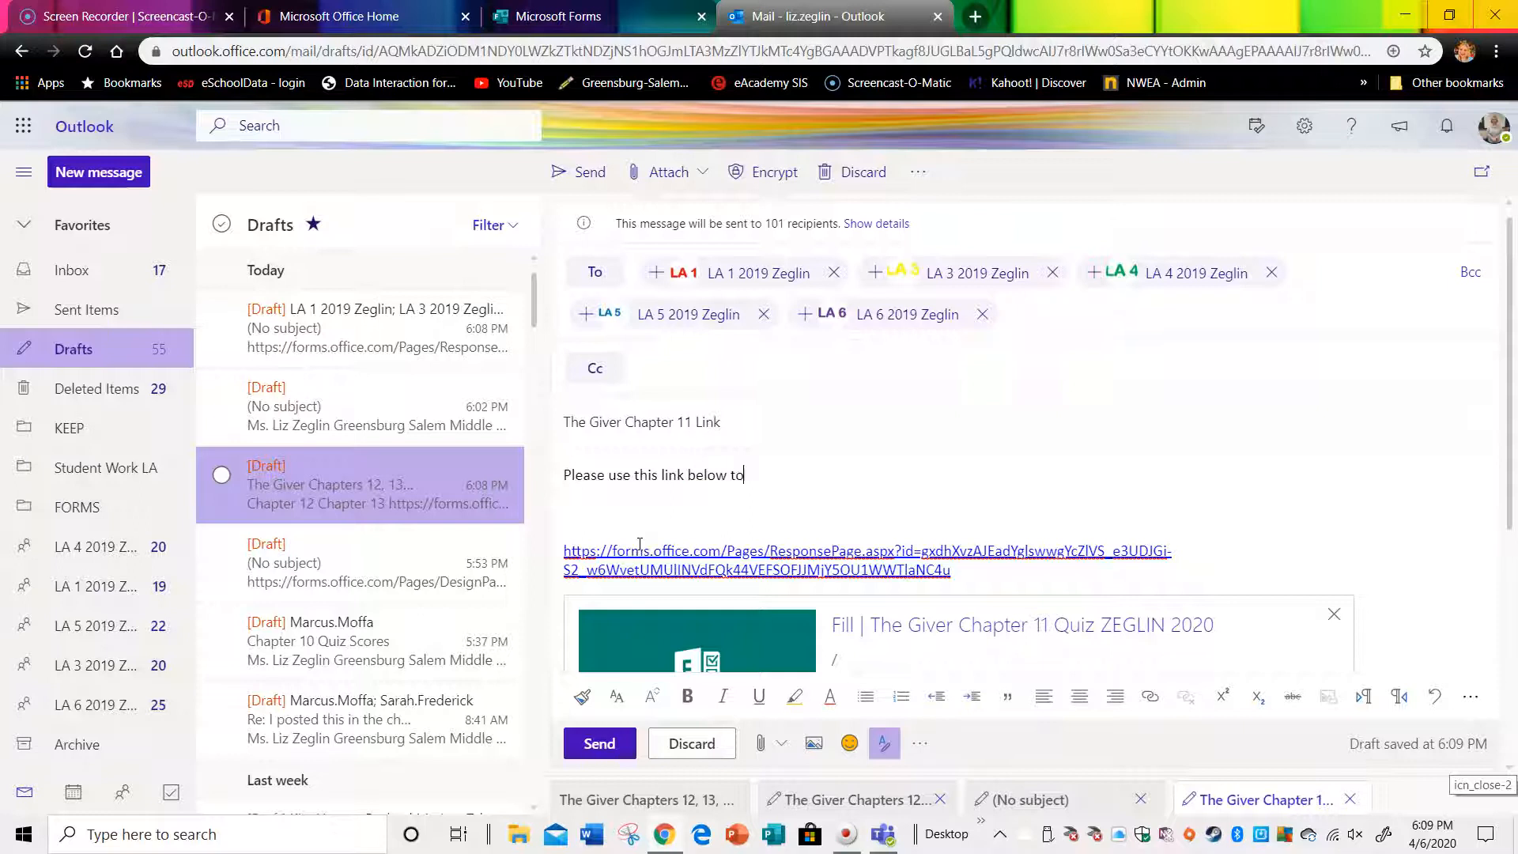
{"action": "type", "text": "take the Chapter 11"}
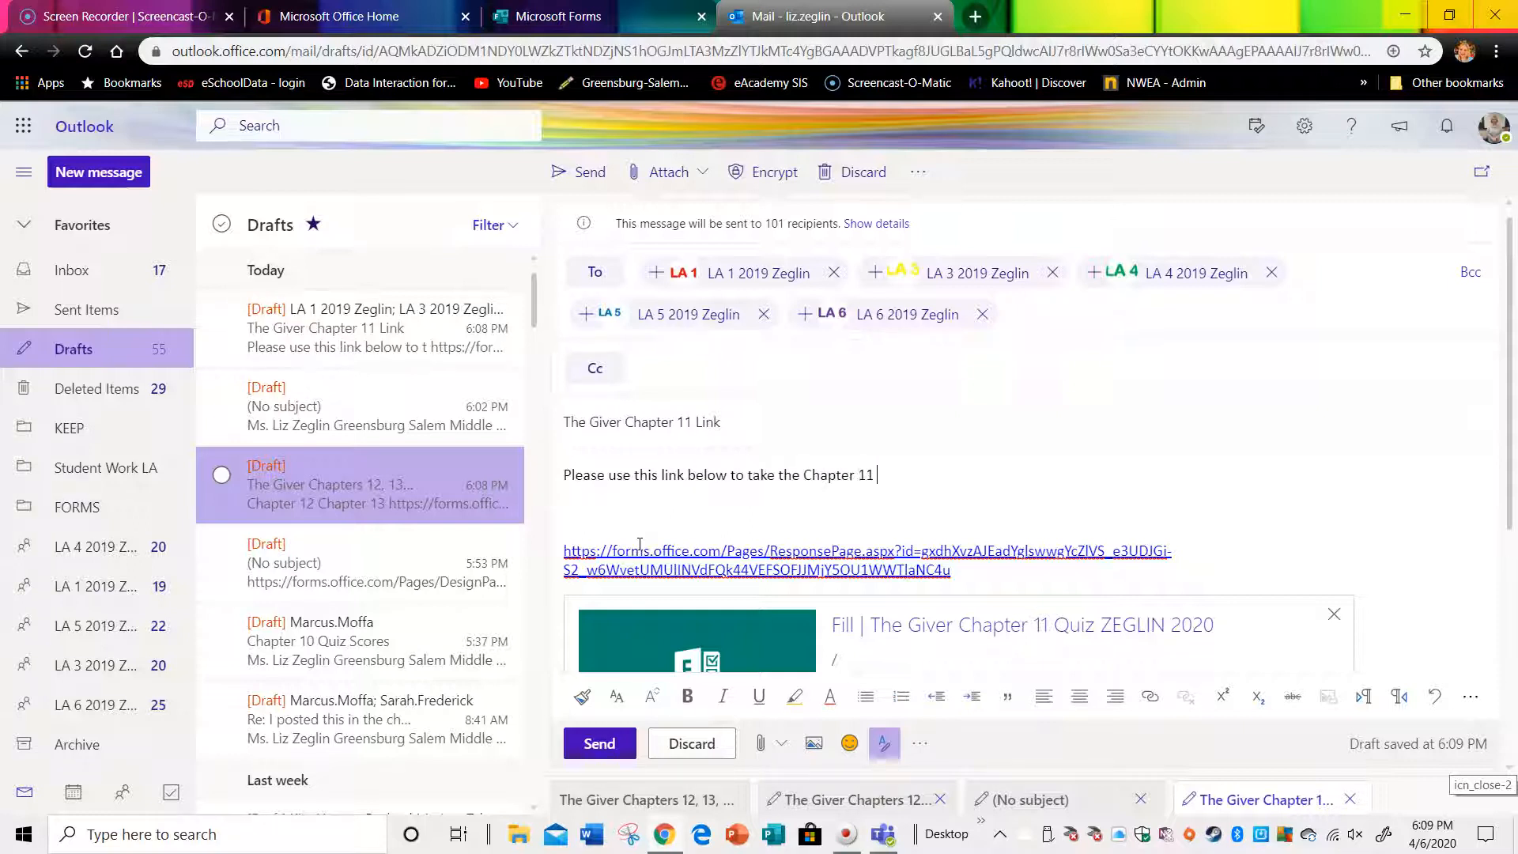
{"action": "type", "text": "if the other link d o not work."}
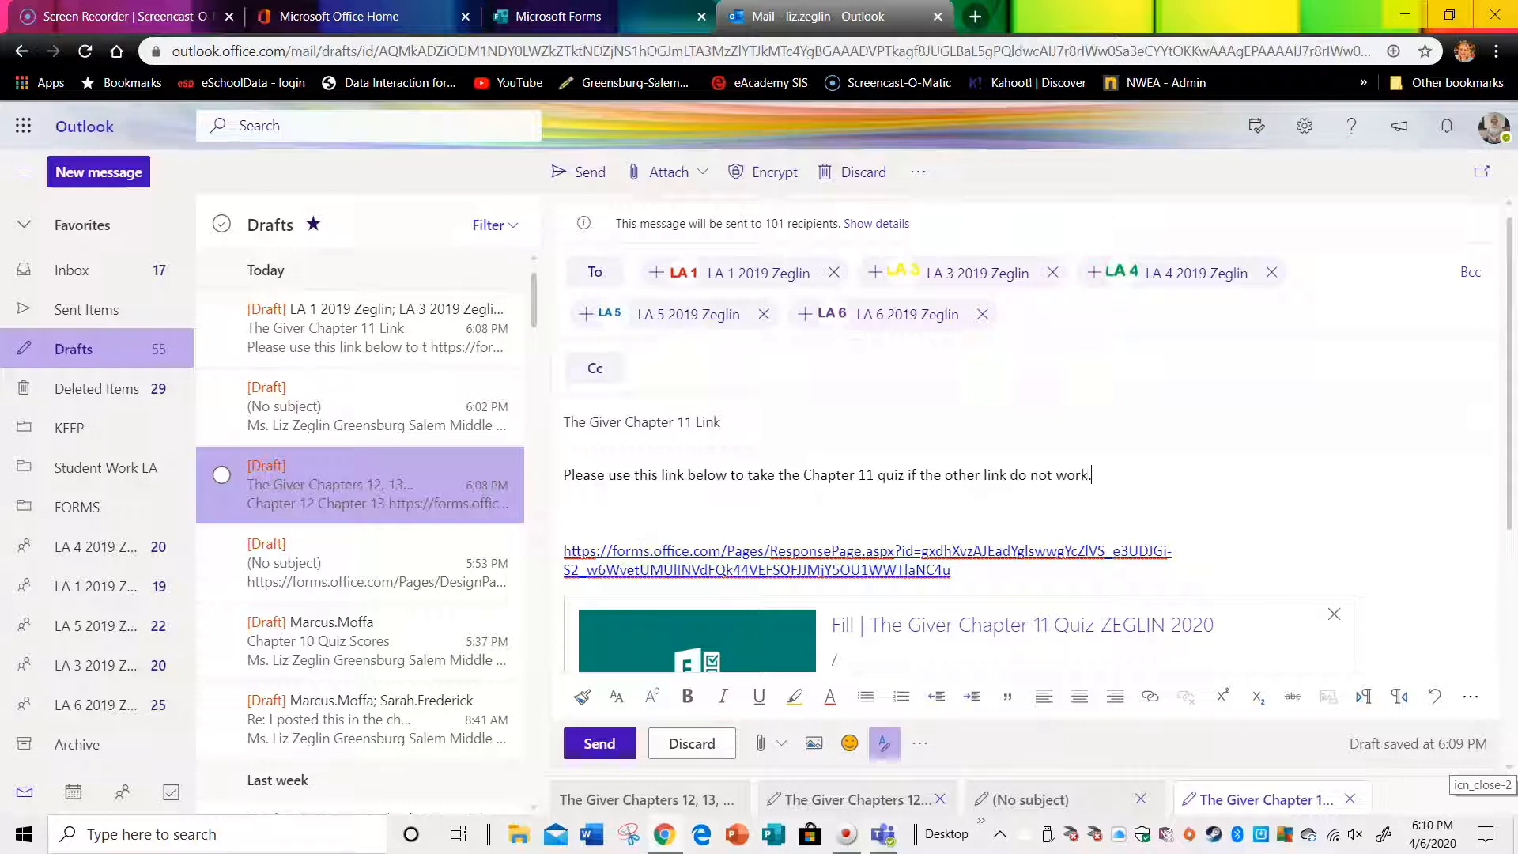
{"action": "key", "text": "Return"}
{"action": "type", "text": "Thank you"}
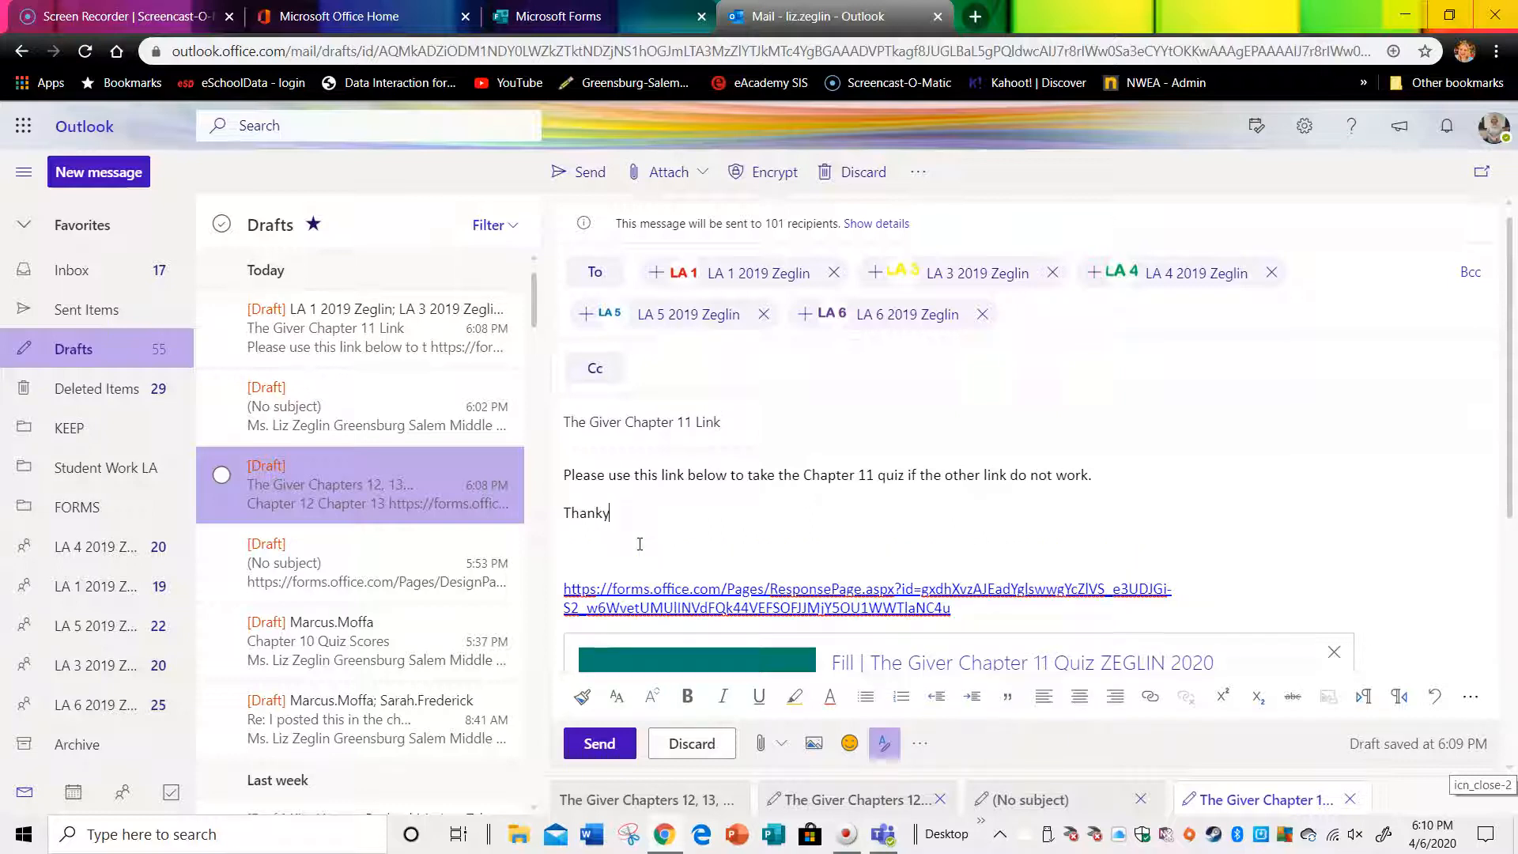
{"action": "type", "text": "!"}
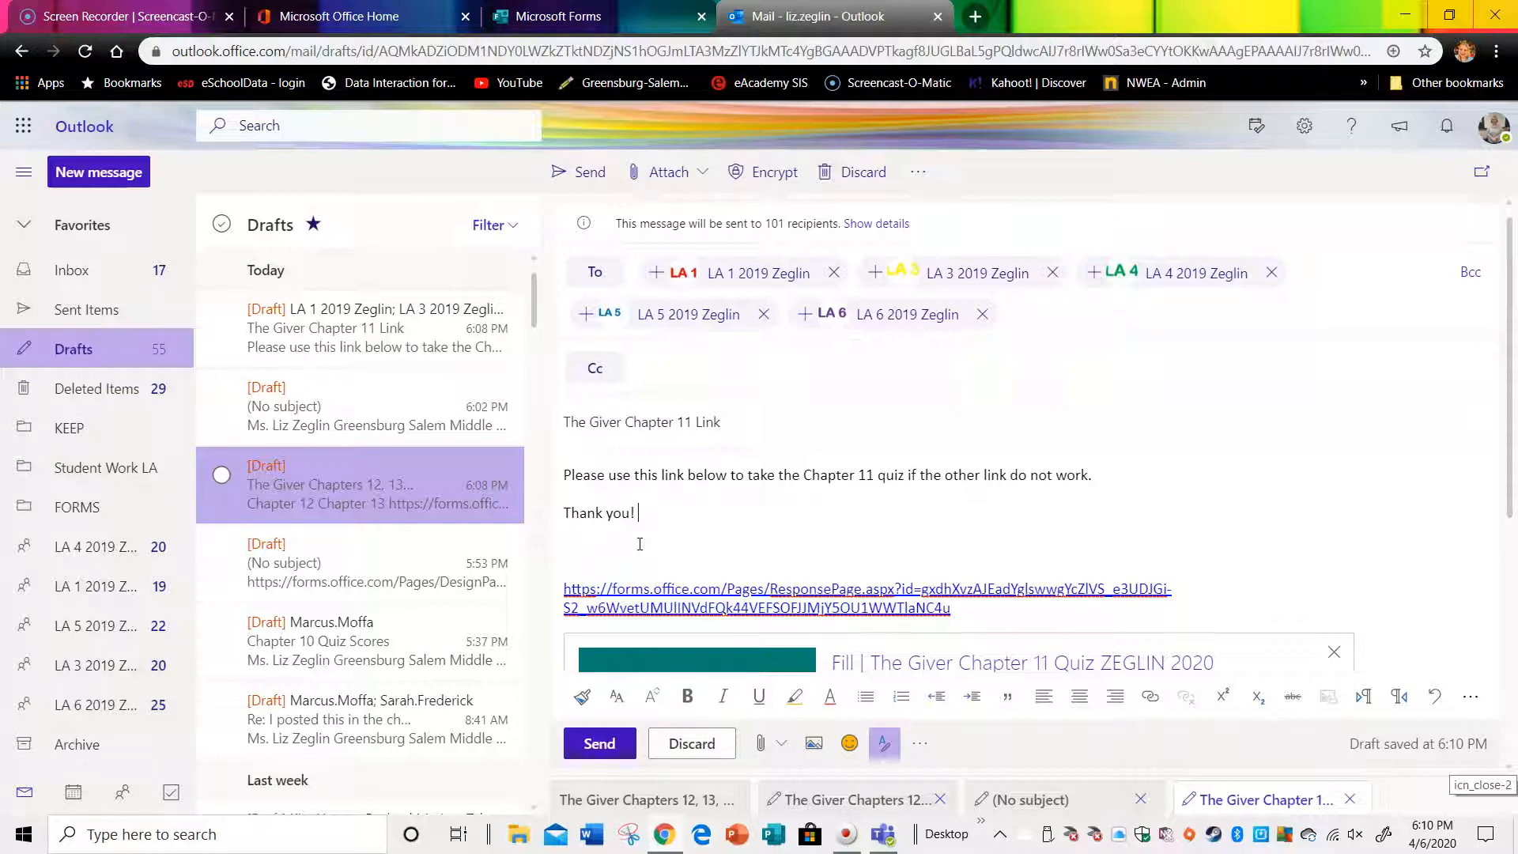
Copy two colleagues on the message, the first suggested contact and the first match for "m".
{"action": "left_click", "coordinate": [729, 375]}
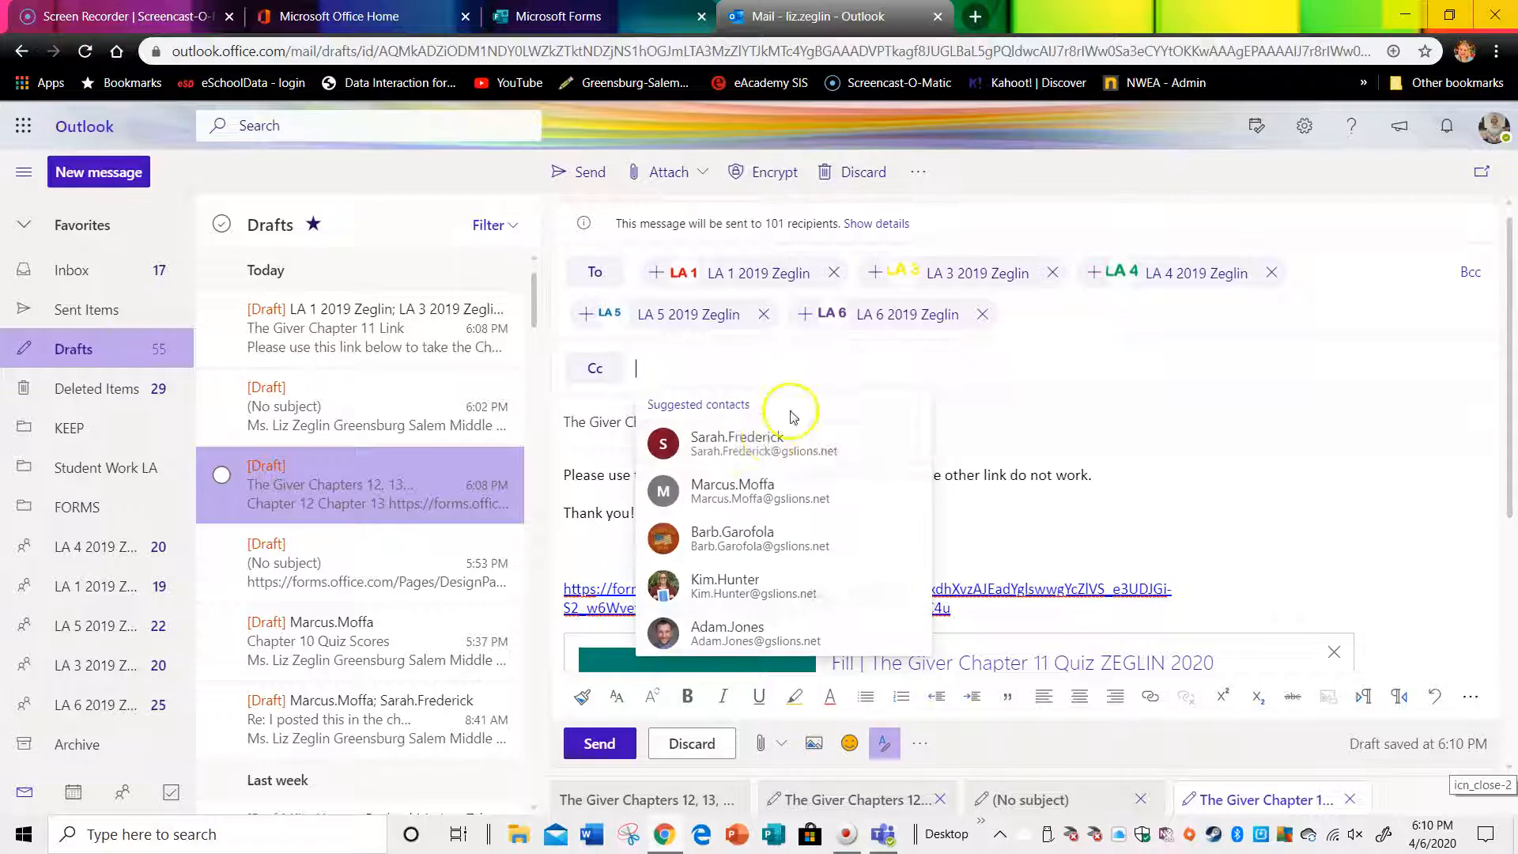
{"action": "left_click", "coordinate": [770, 441]}
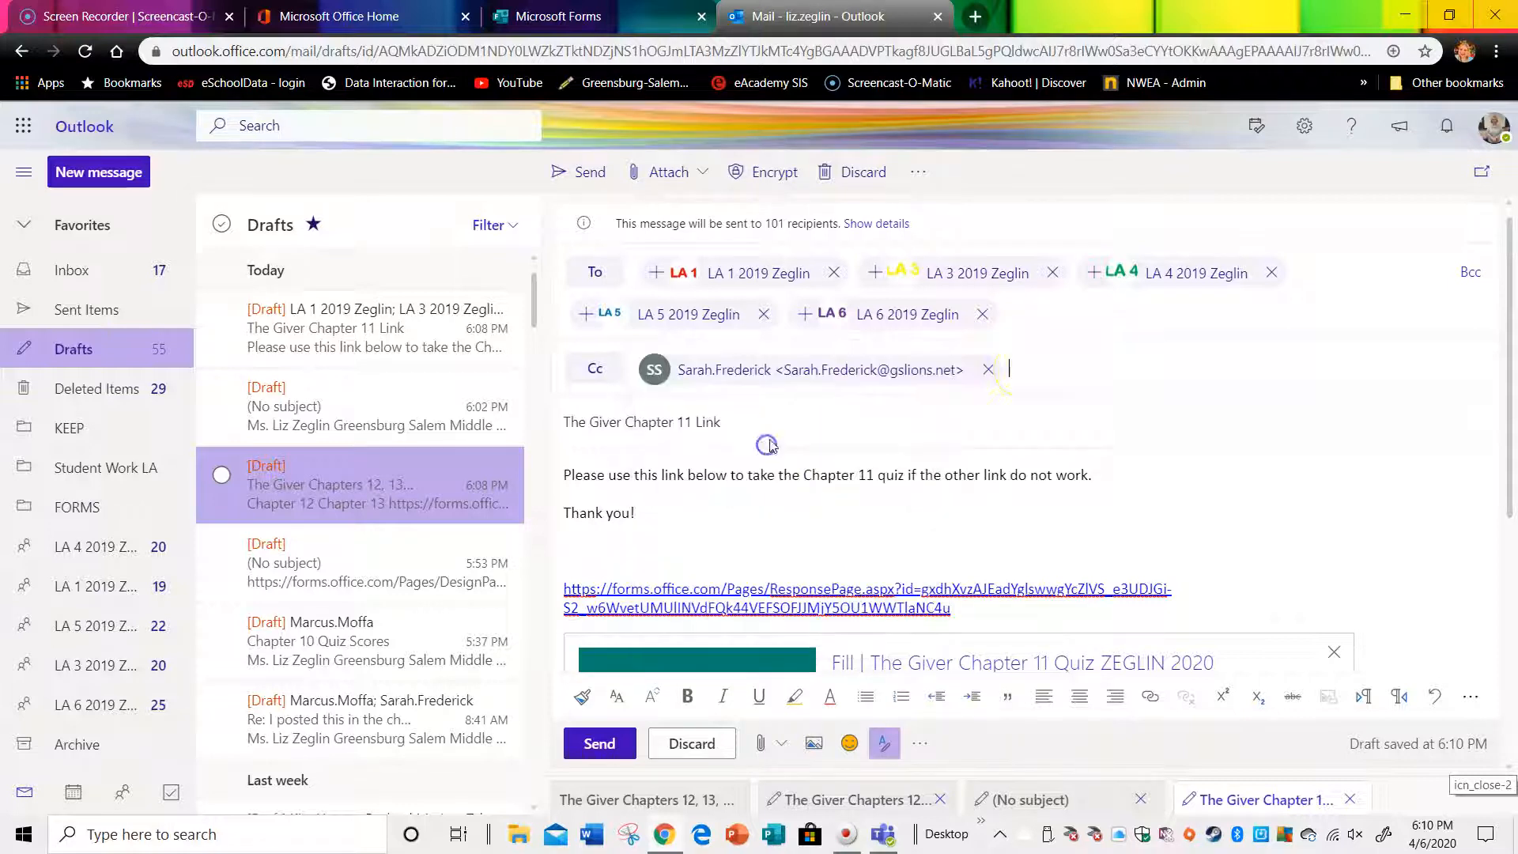
{"action": "type", "text": "m"}
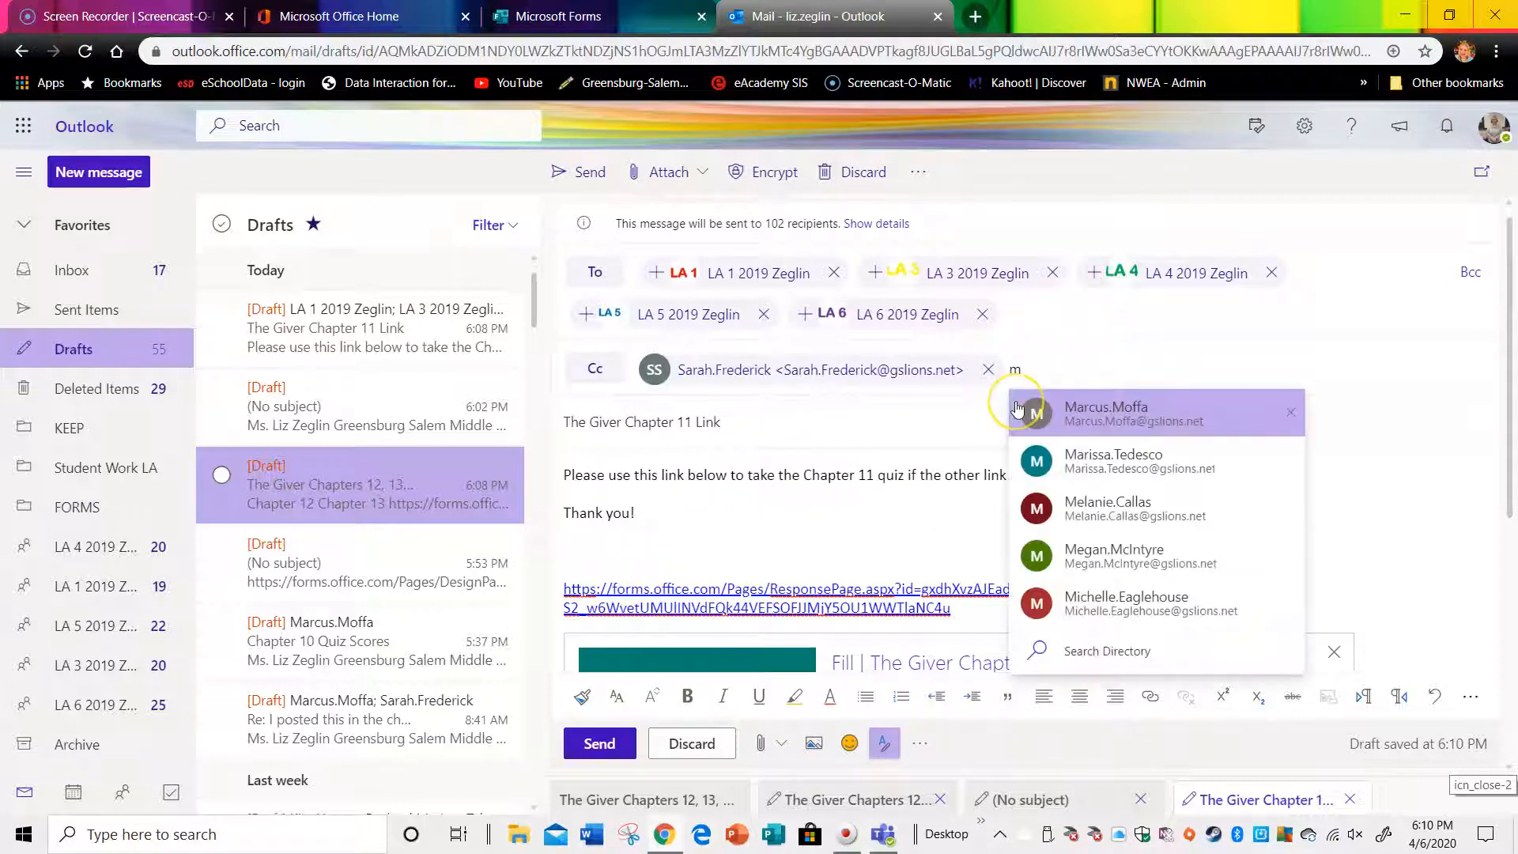
{"action": "left_click", "coordinate": [1066, 413]}
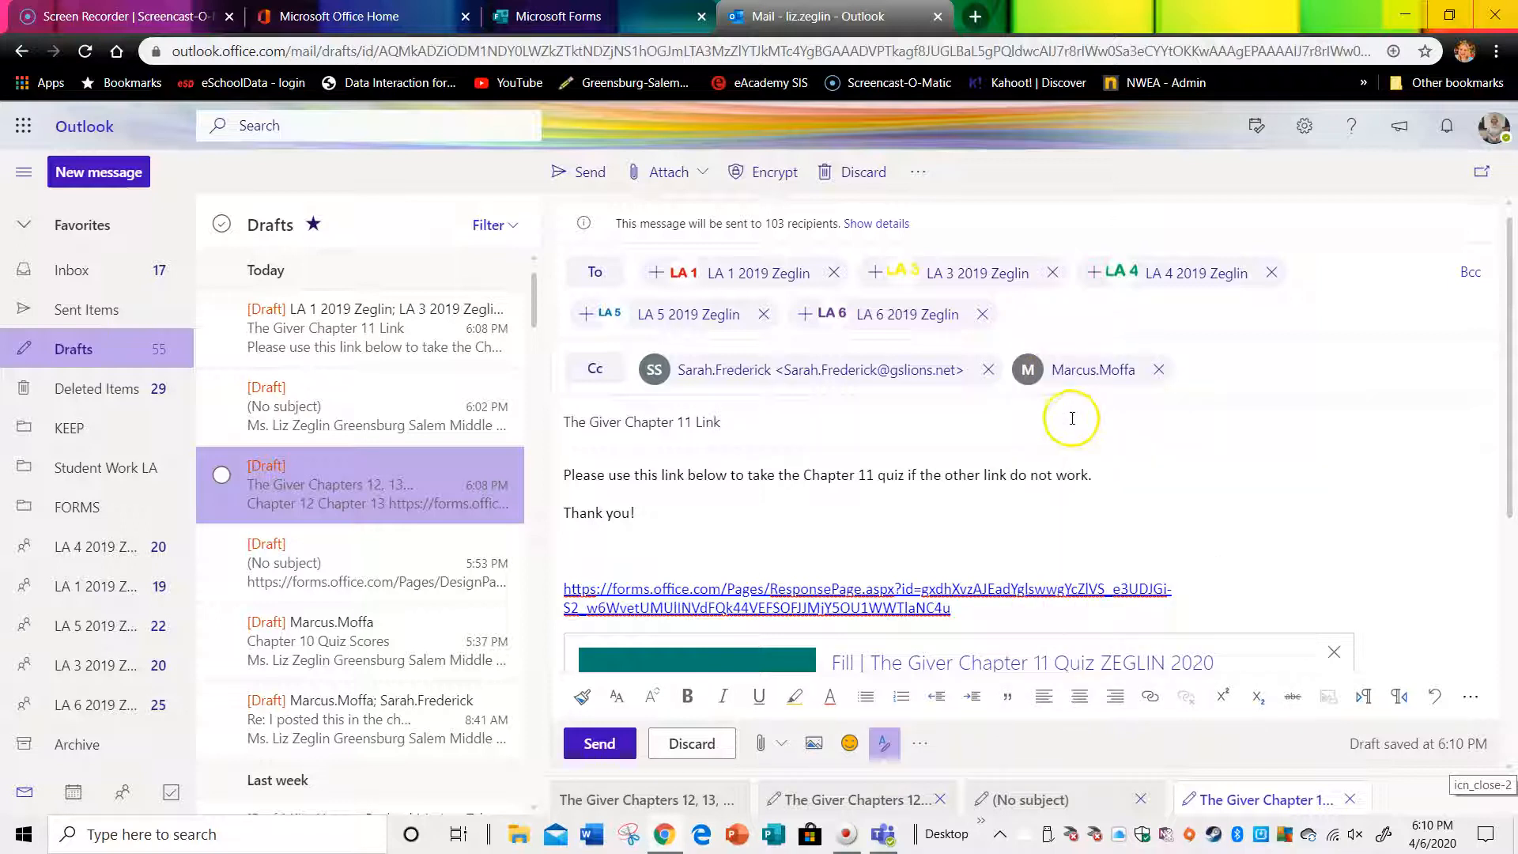
Correct "do" to "does" in the sentence above the quiz link and save the message as a draft.
{"action": "scroll", "coordinate": [903, 510], "scroll_direction": "down", "scroll_amount": 1}
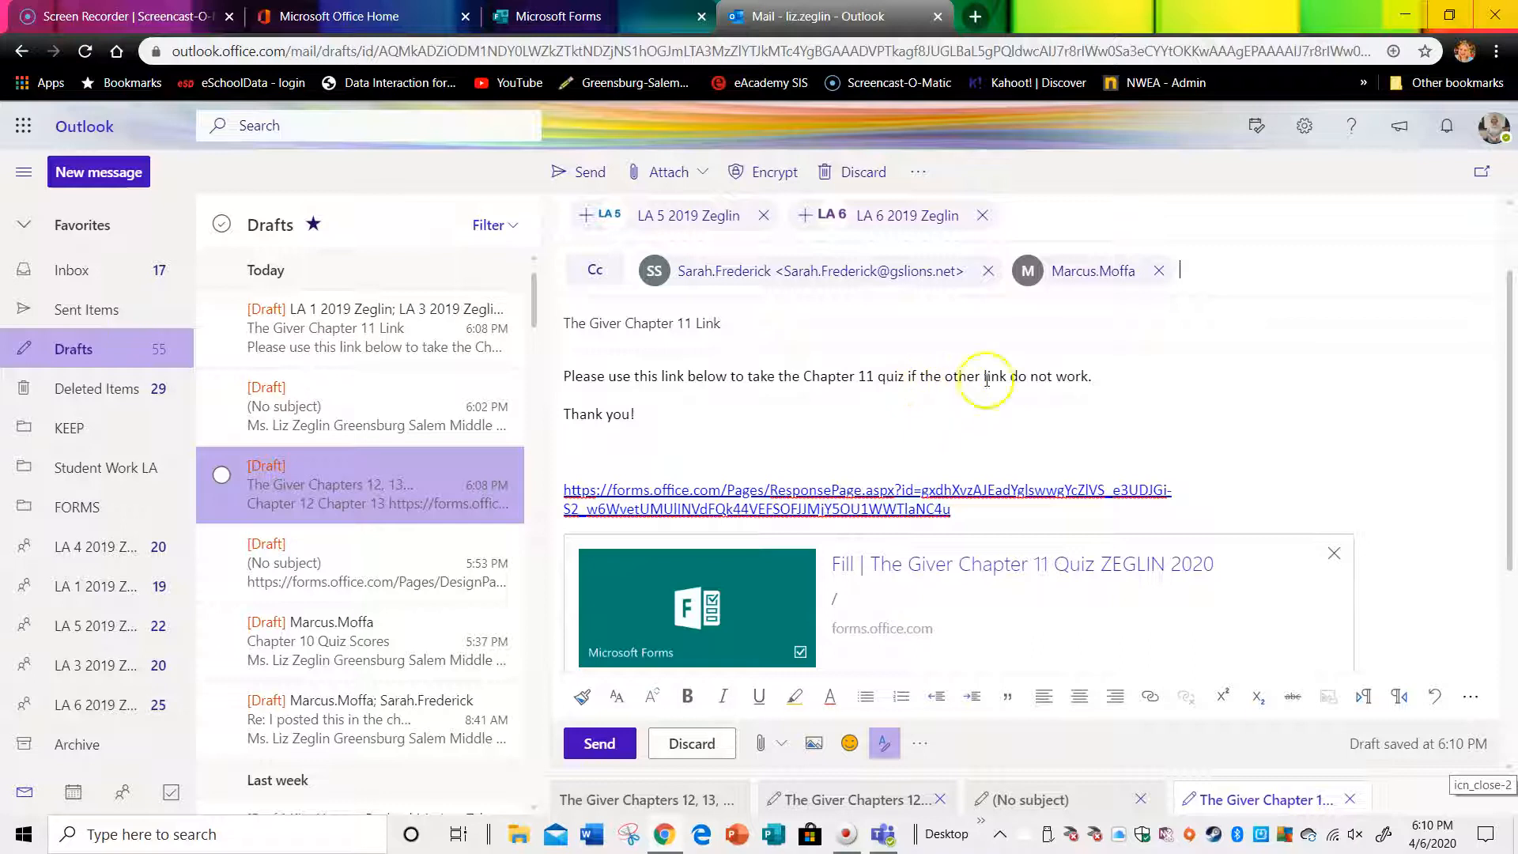
{"action": "left_click", "coordinate": [1041, 377]}
{"action": "type", "text": "es"}
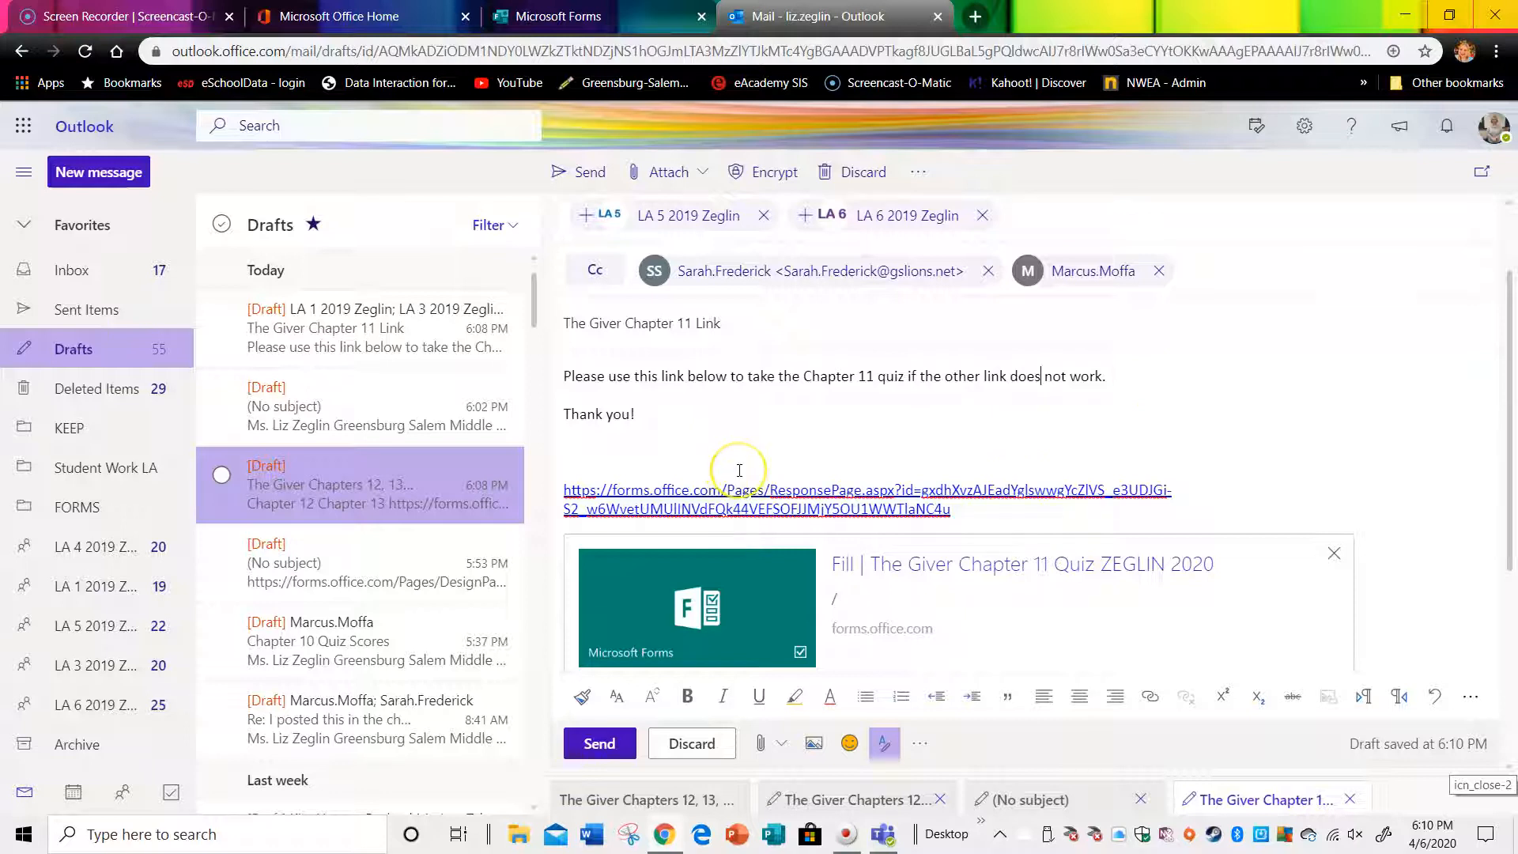
{"action": "scroll", "coordinate": [736, 466], "scroll_direction": "up", "scroll_amount": 1}
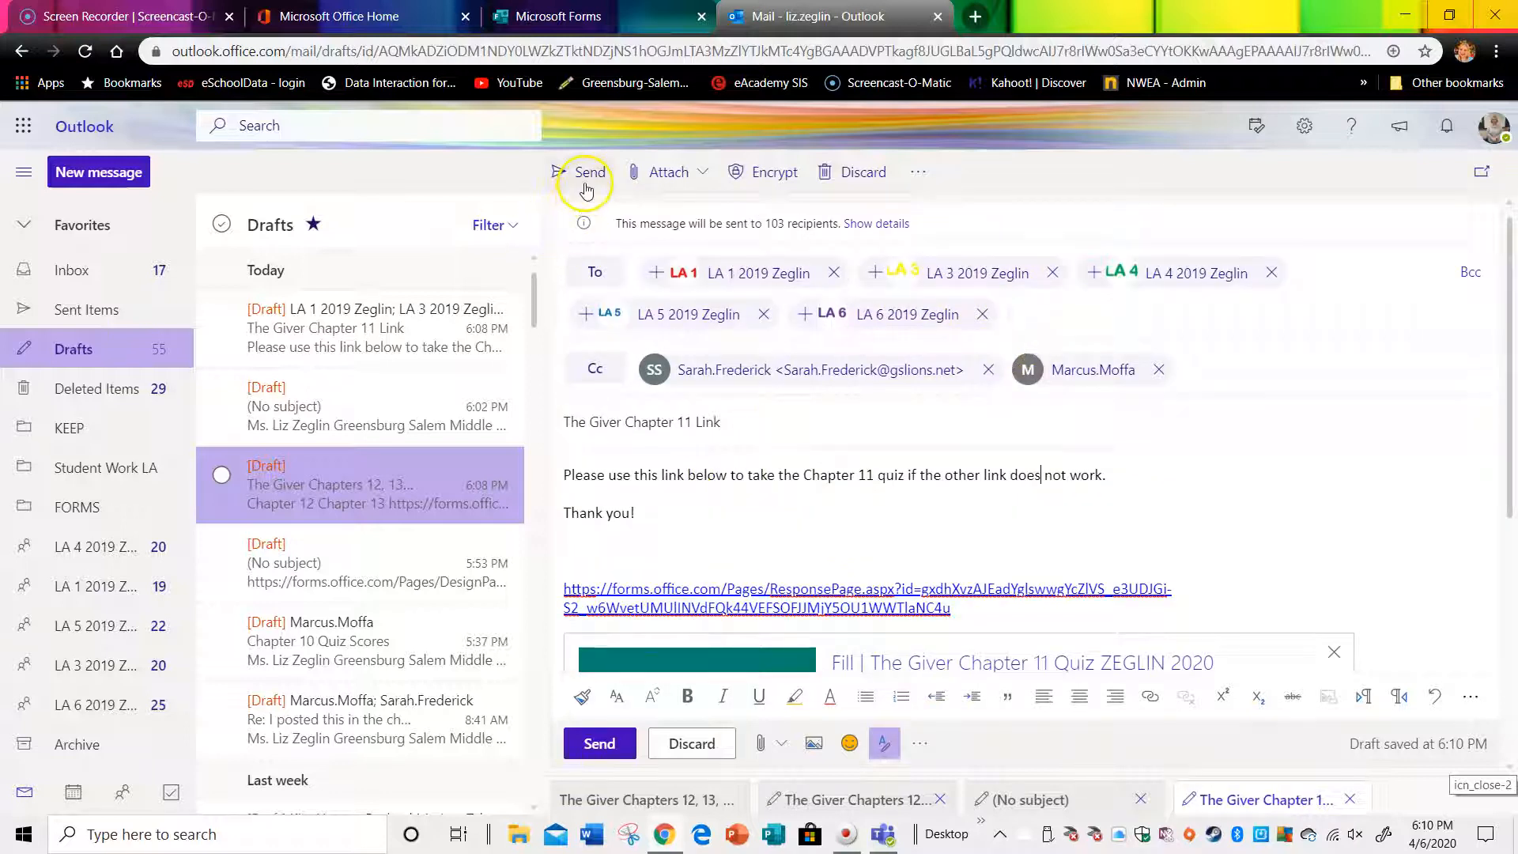
{"action": "left_click", "coordinate": [926, 173]}
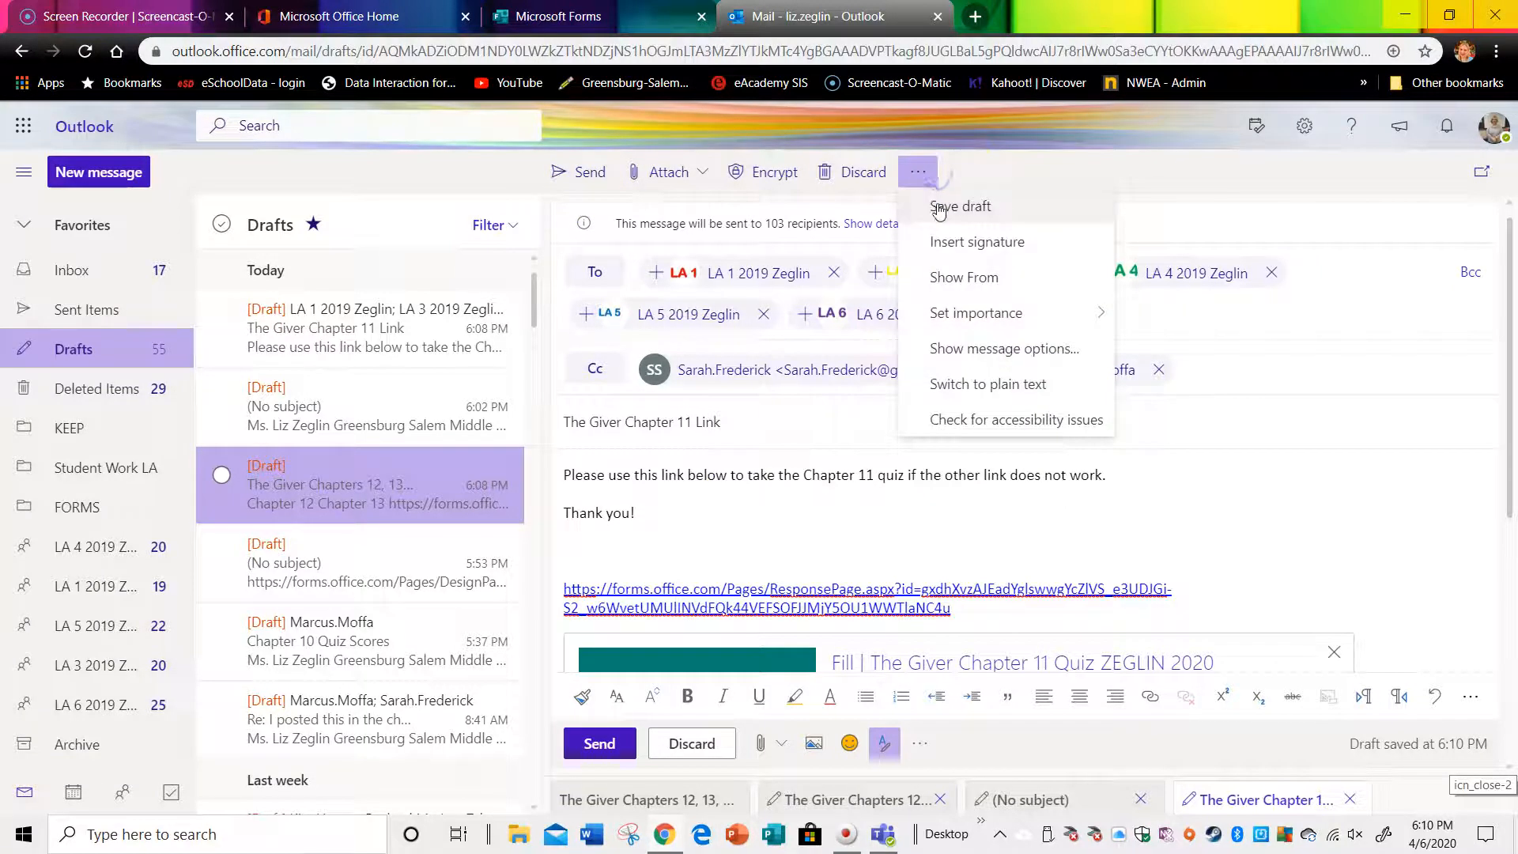
{"action": "left_click", "coordinate": [939, 207]}
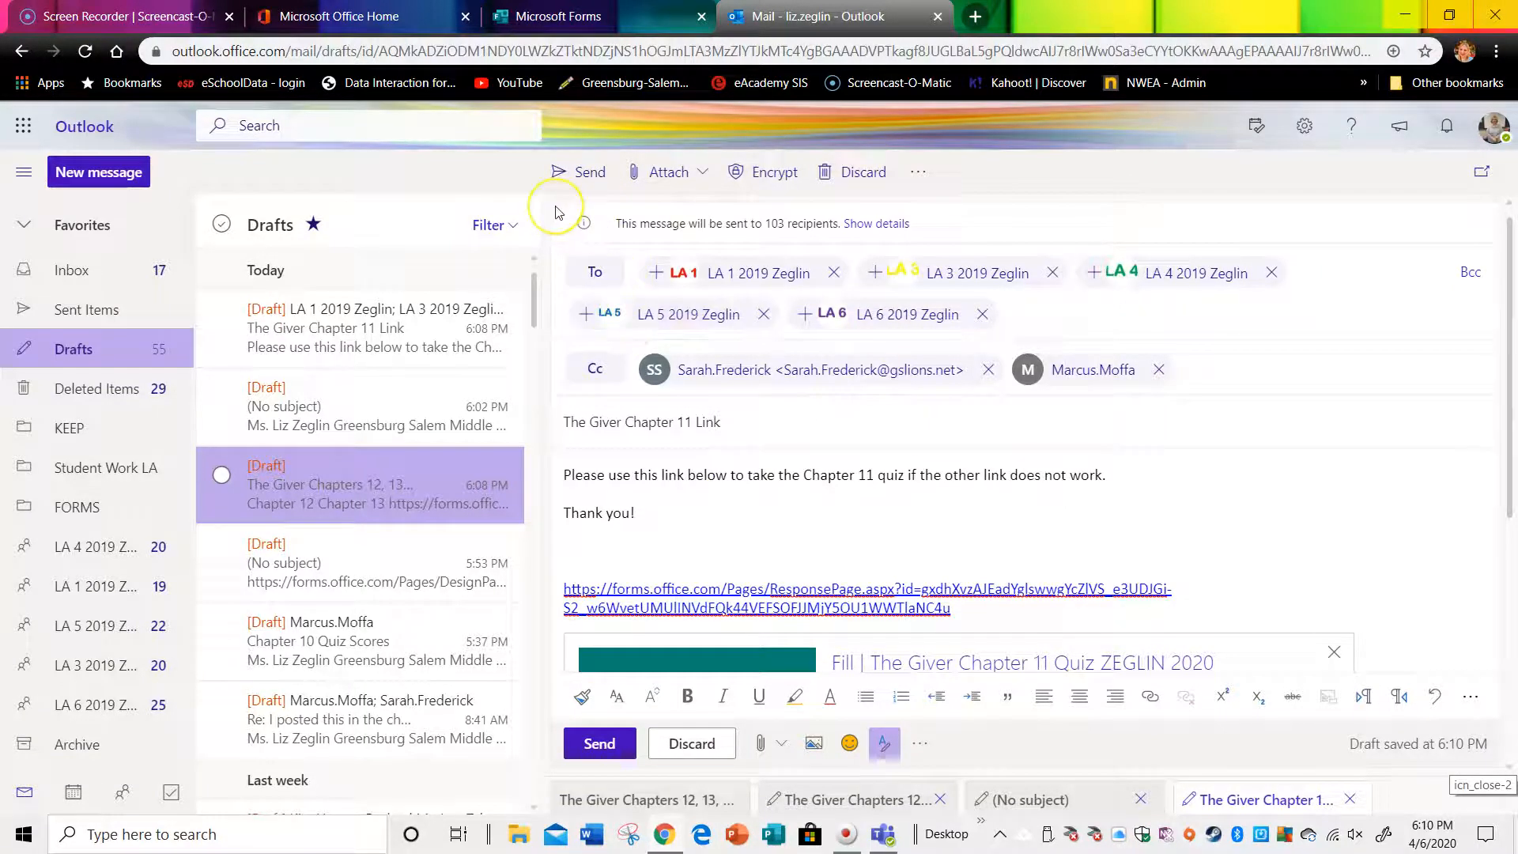